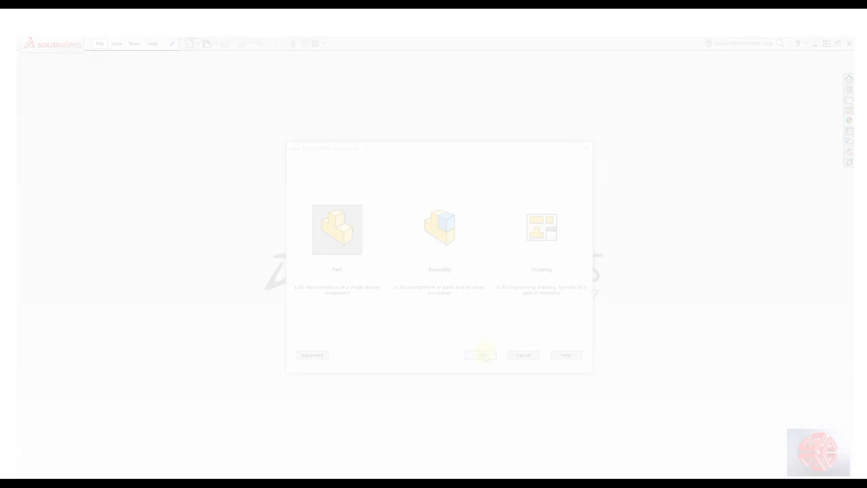
# Step: Create a new blank Part document (Part5) from the New SOLIDWORKS Document dialog
pyautogui.click(485, 357)
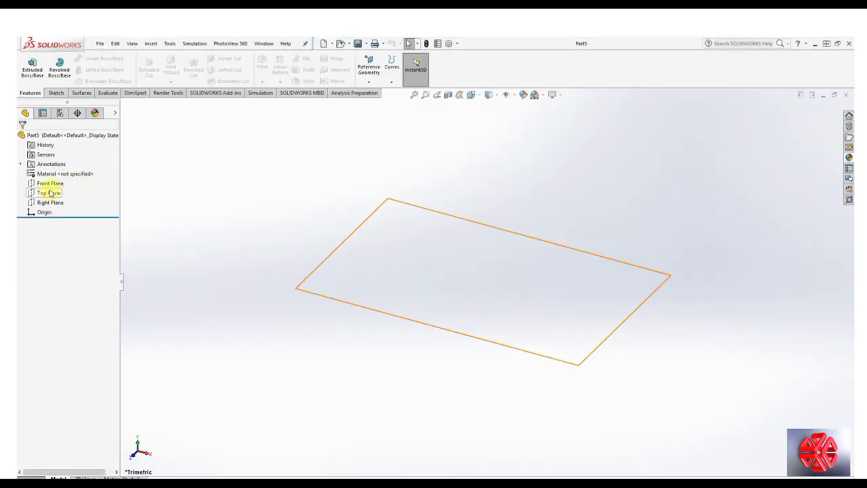
# Step: Start a sketch on the Top Plane, viewed face-on
pyautogui.click(50, 194)
pyautogui.click(101, 176)
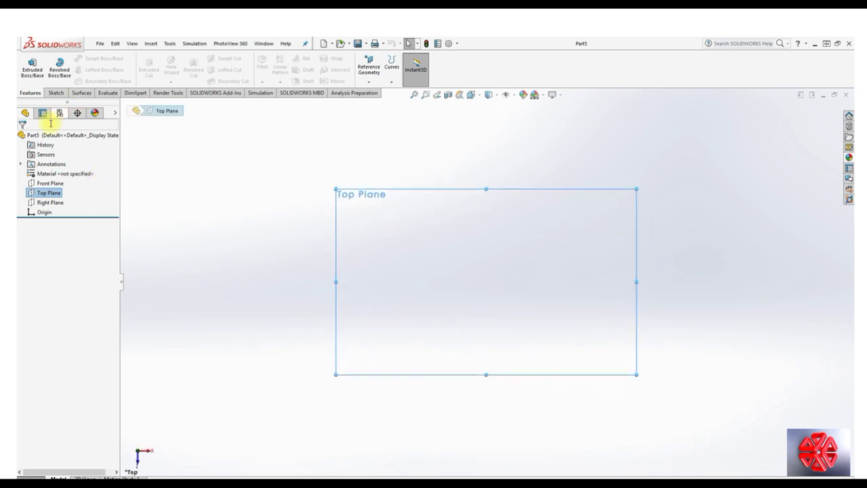
pyautogui.rightClick(50, 201)
pyautogui.rightClick(42, 195)
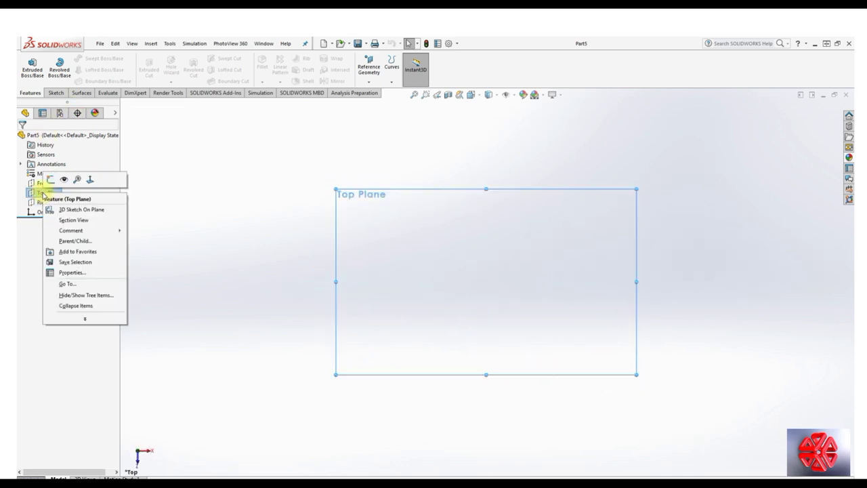
pyautogui.click(48, 180)
# Step: Draw a circle centred on the origin with radius 50
pyautogui.click(89, 60)
pyautogui.click(487, 279)
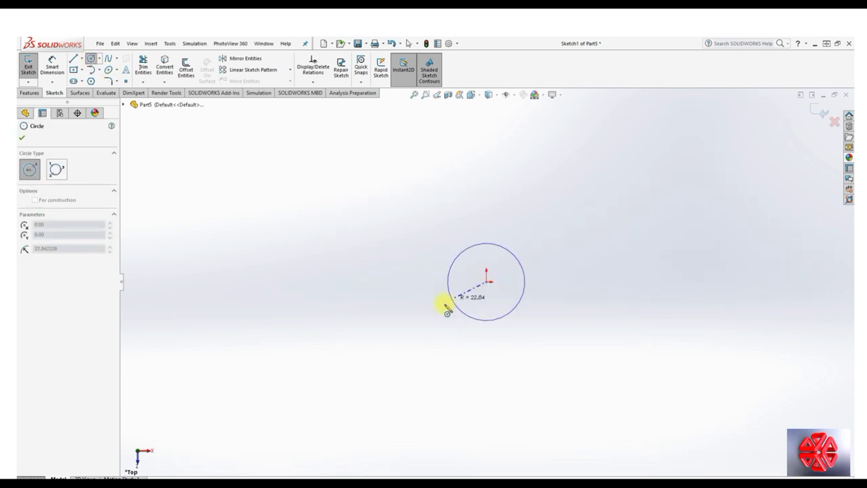
pyautogui.click(432, 321)
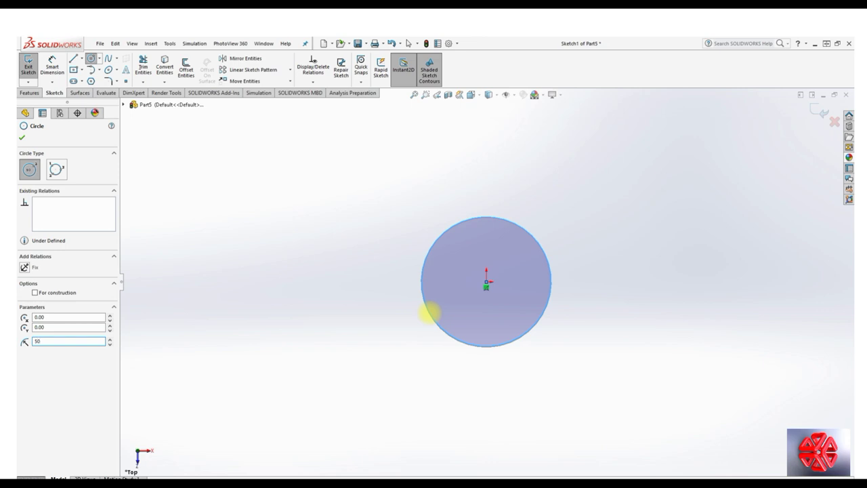
pyautogui.press('Return')
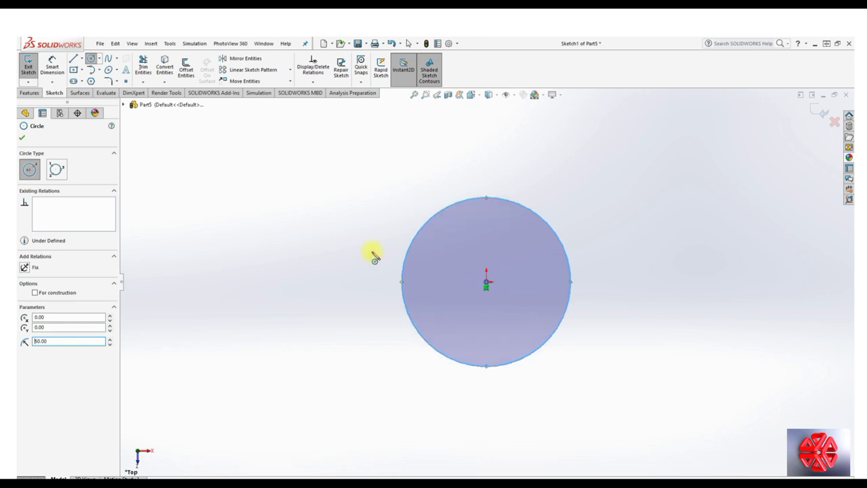
pyautogui.click(21, 138)
pyautogui.click(34, 96)
# Step: Extrude the circle 100 mm blind into a solid cylinder, Boss-Extrude1
pyautogui.click(32, 66)
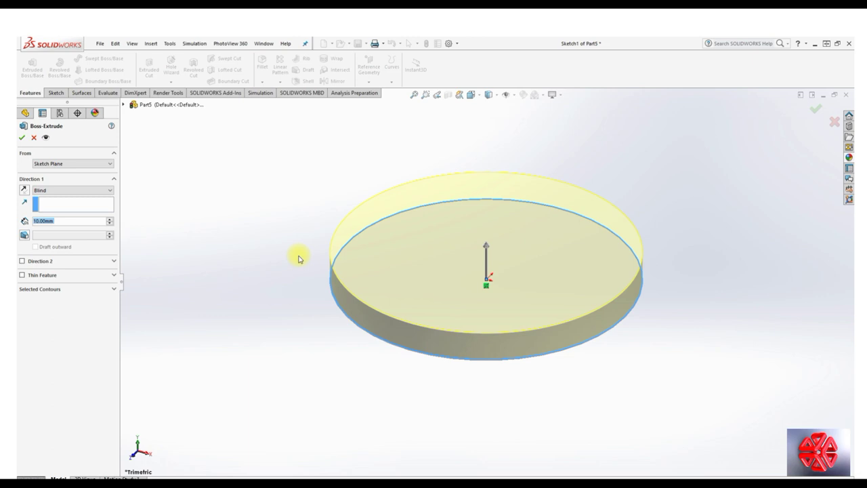
pyautogui.write('100')
pyautogui.press('Return')
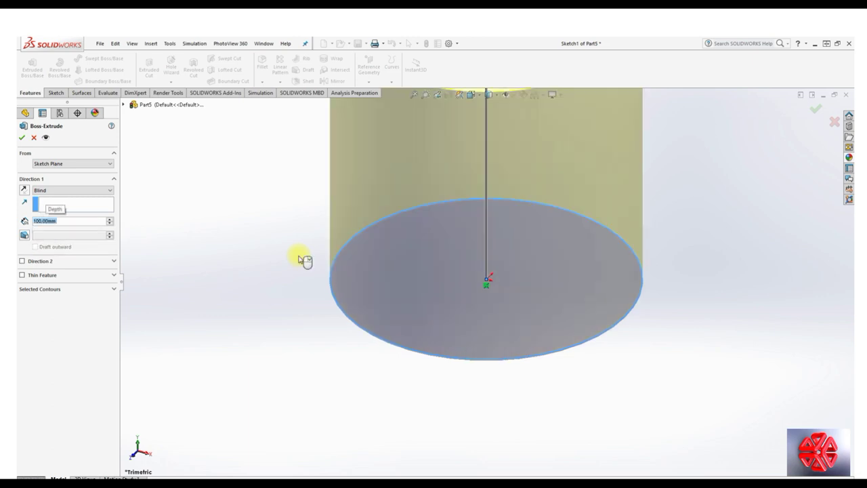
pyautogui.click(23, 138)
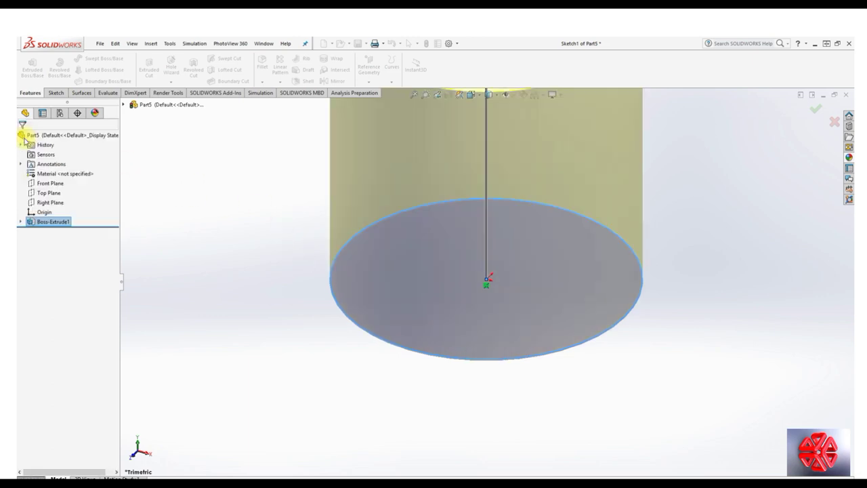
# Step: Start a sketch on the Front Plane, viewed face-on
pyautogui.rightClick(50, 184)
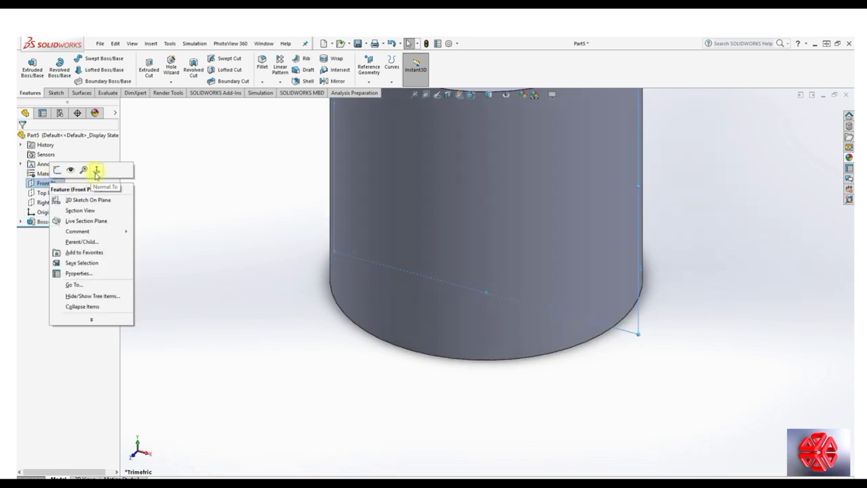
pyautogui.click(94, 169)
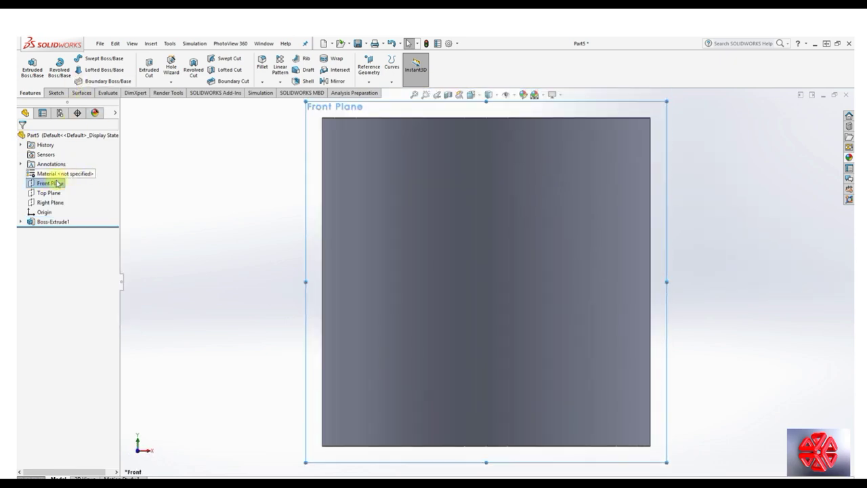
pyautogui.rightClick(54, 183)
pyautogui.click(80, 170)
# Step: Draw vertical and horizontal construction centerlines from the origin, extending right past the cylinder
pyautogui.click(81, 58)
pyautogui.click(89, 89)
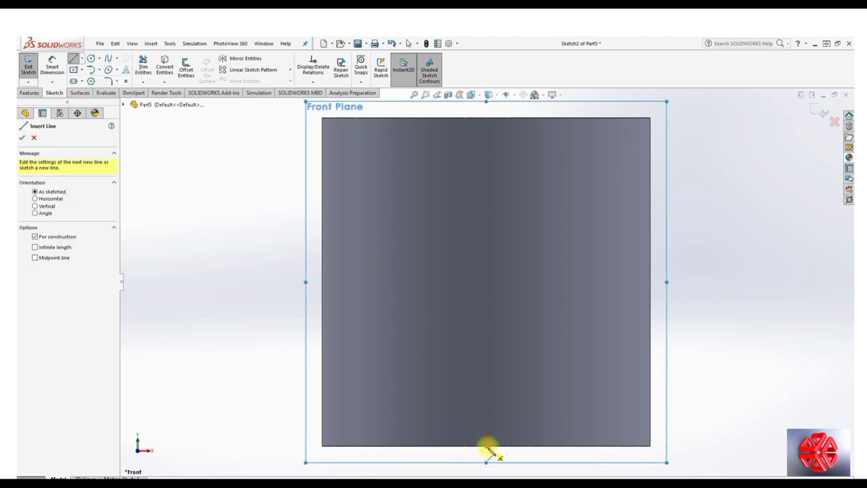
pyautogui.moveTo(486, 450); pyautogui.dragTo(488, 422)
pyautogui.click(488, 403)
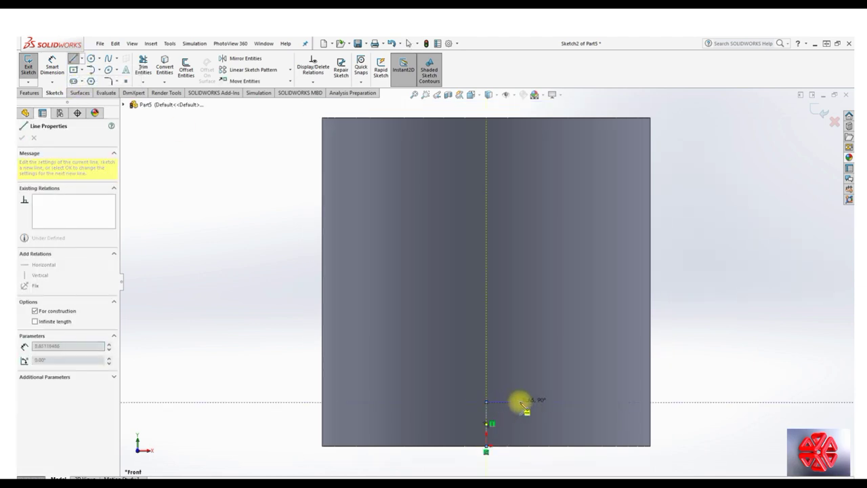
pyautogui.click(692, 405)
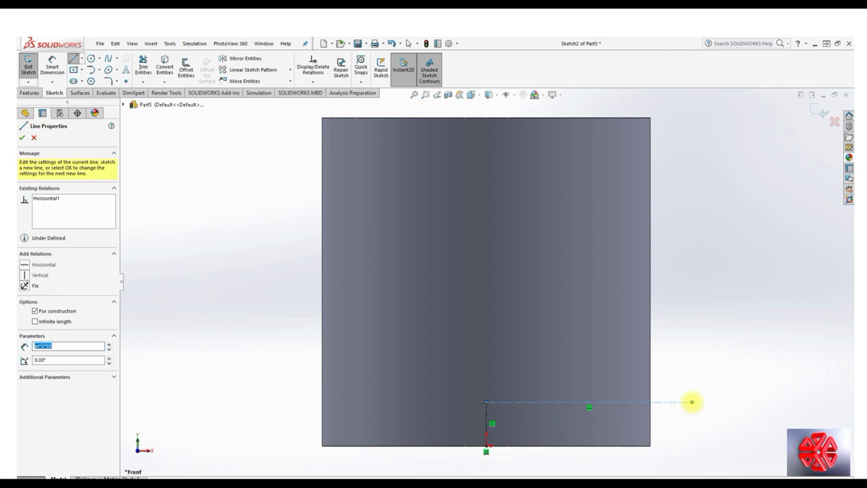
pyautogui.write('314.15926536')
pyautogui.rightClick(694, 406)
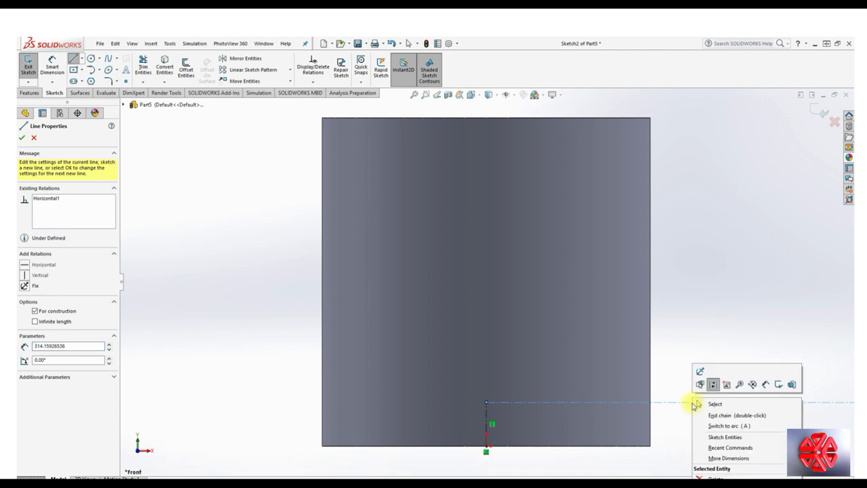
pyautogui.click(702, 403)
# Step: Dimension the horizontal centerline to 314.16, the cylinder's circumference
pyautogui.click(53, 66)
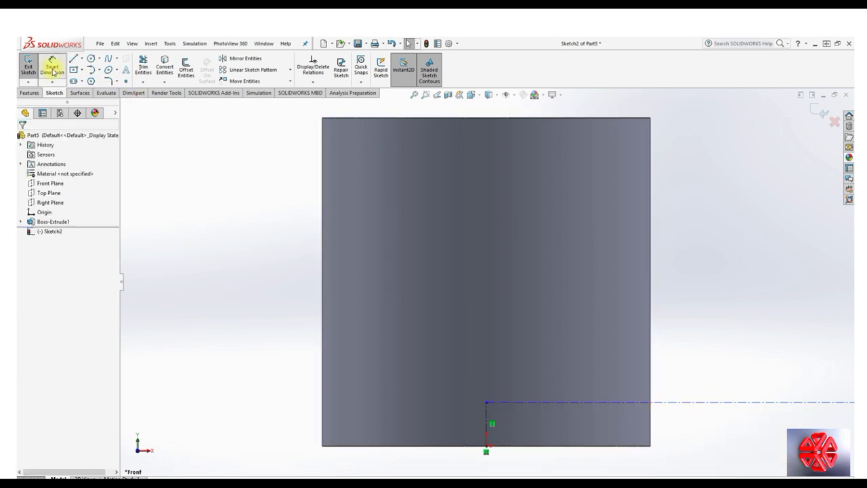
pyautogui.click(735, 404)
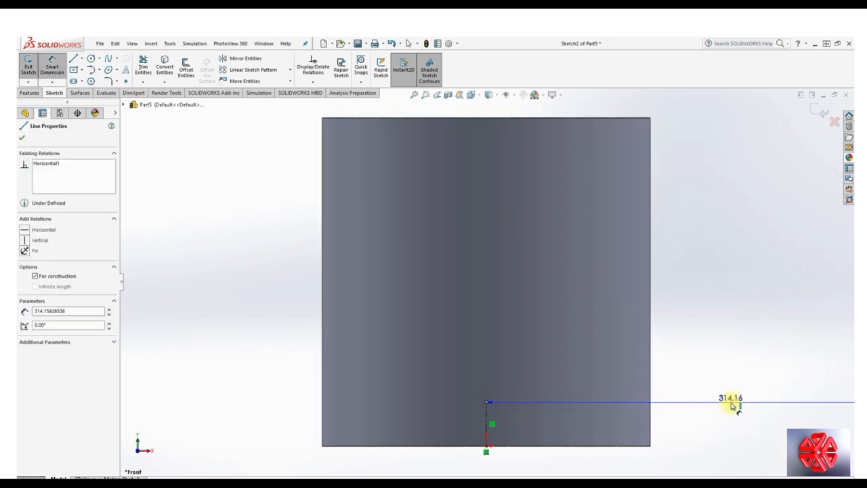
pyautogui.scroll(3, 732, 401)
pyautogui.scroll(1, 701, 389)
pyautogui.scroll(2, 685, 368)
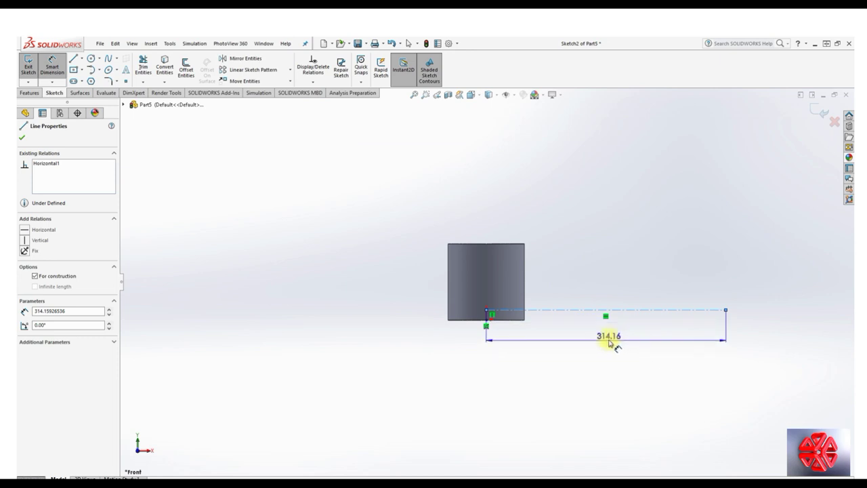
pyautogui.click(612, 336)
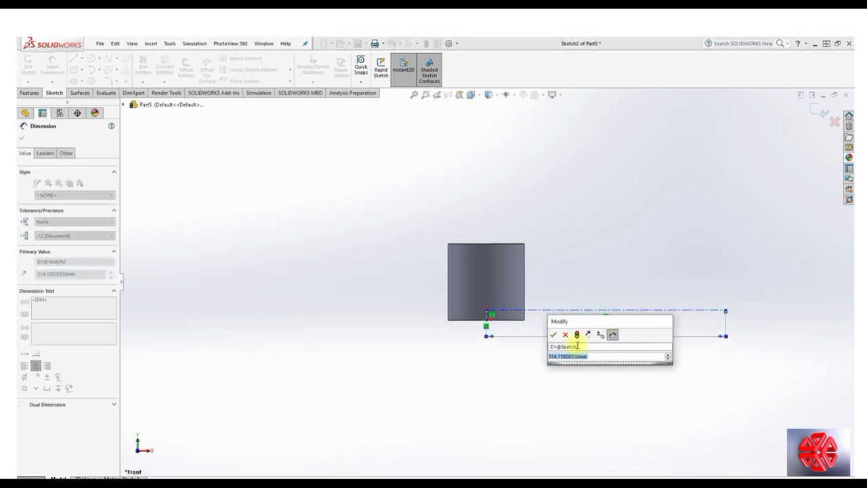
pyautogui.click(555, 335)
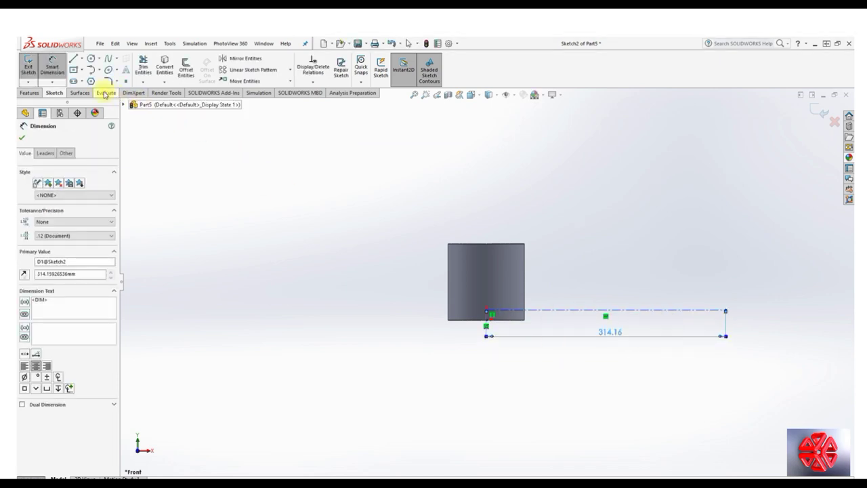
pyautogui.click(82, 59)
pyautogui.click(94, 80)
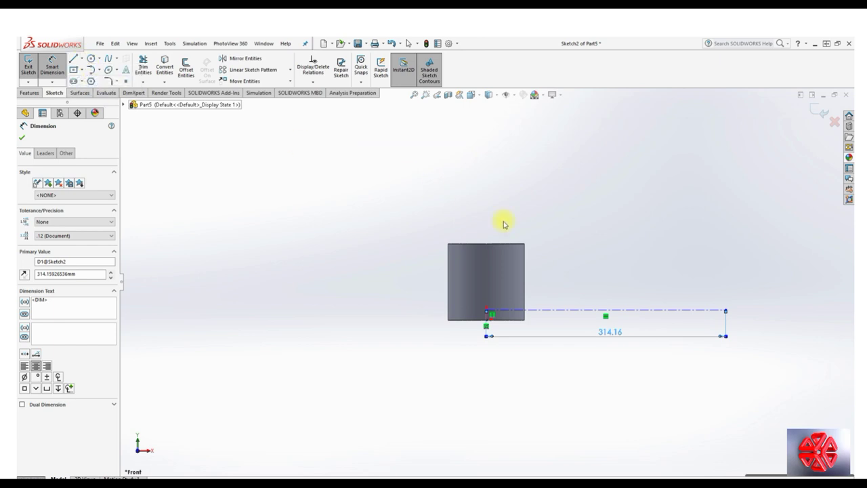
# Step: Add a vertical centerline through the middle of the horizontal centerline
pyautogui.click(606, 274)
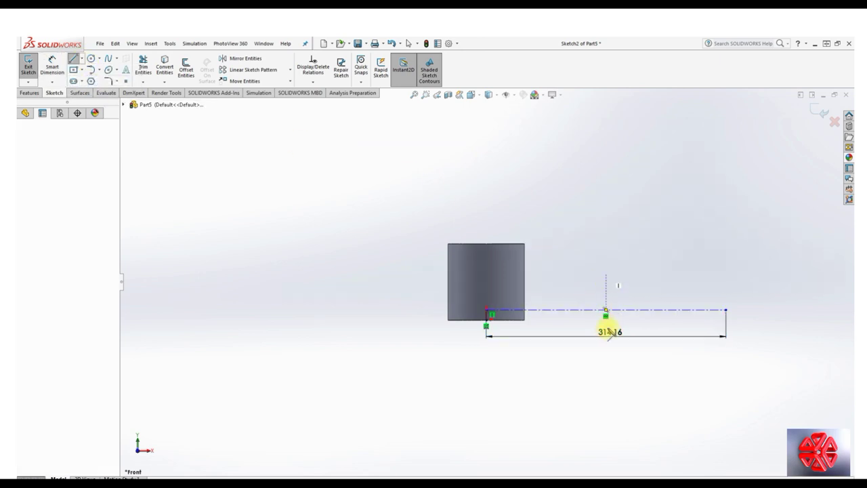
pyautogui.rightClick(605, 369)
pyautogui.click(628, 395)
pyautogui.press('Escape')
pyautogui.scroll(5, 493, 294)
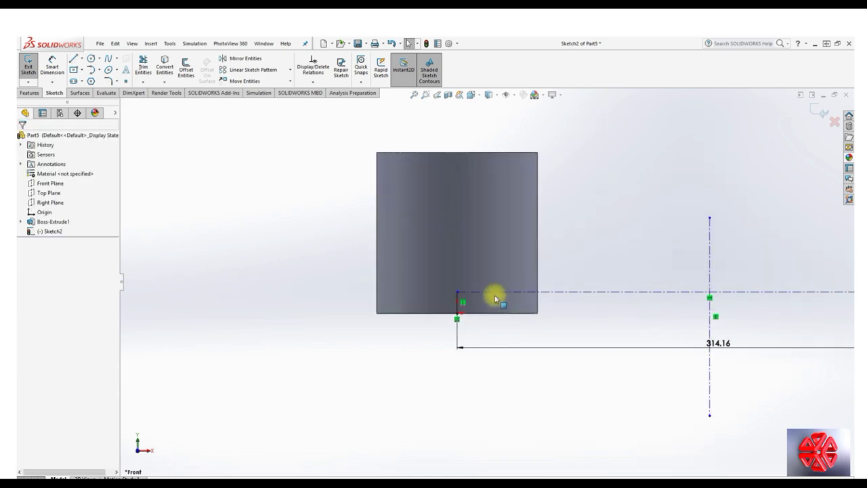
pyautogui.scroll(1, 430, 269)
# Step: Draw a line up from the origin and right, followed by two tangent arcs forming an S-curve
pyautogui.click(450, 300)
pyautogui.click(450, 271)
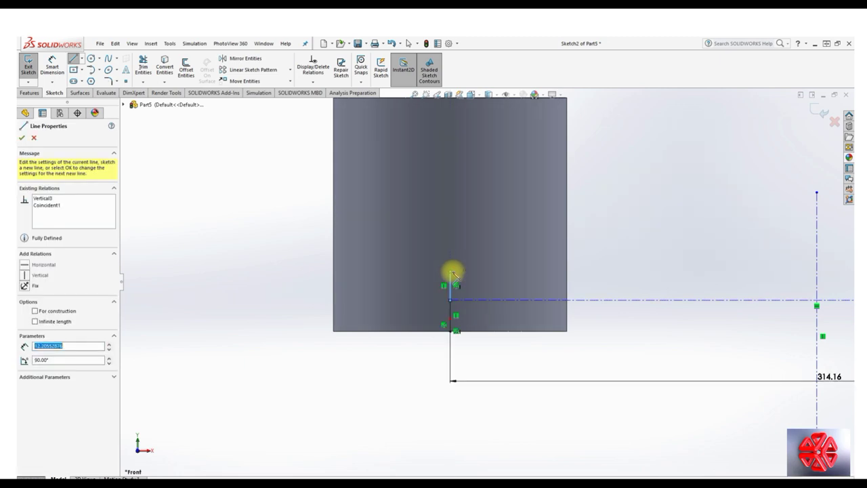
pyautogui.click(584, 272)
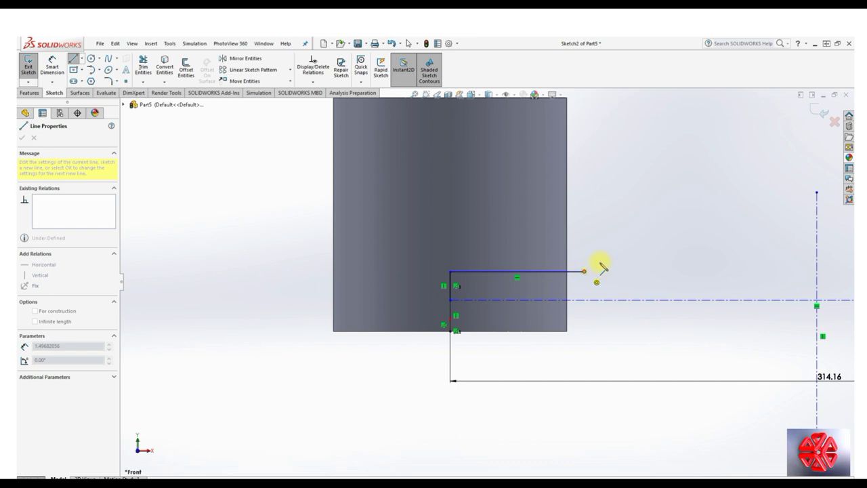
pyautogui.press('a')
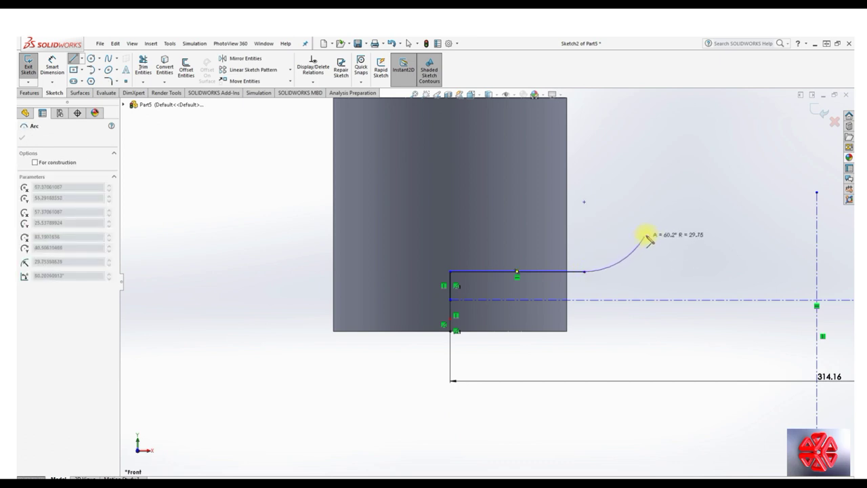
pyautogui.click(654, 235)
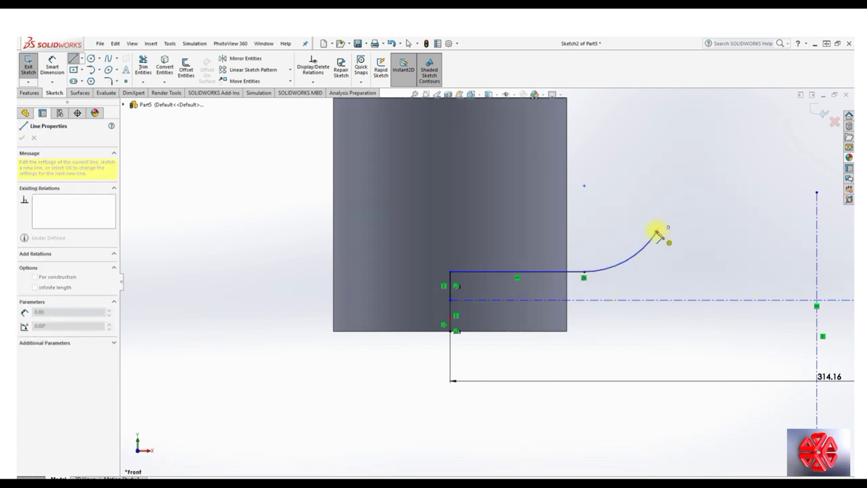
pyautogui.press('a')
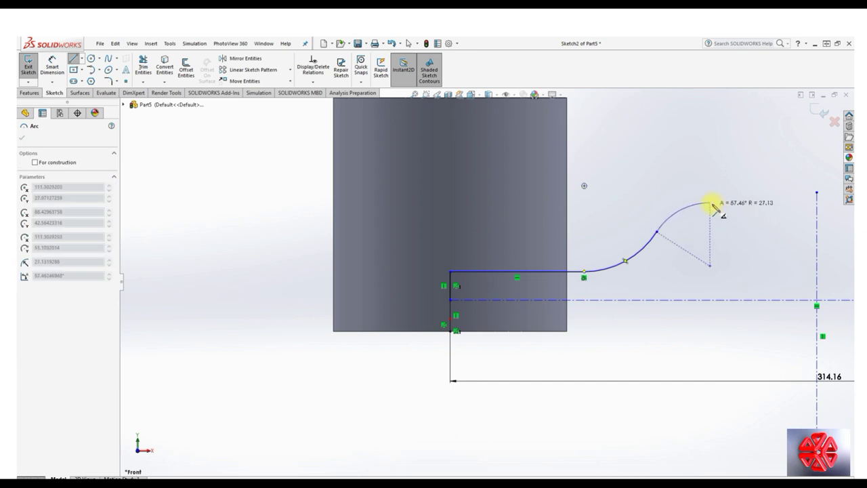
pyautogui.click(735, 198)
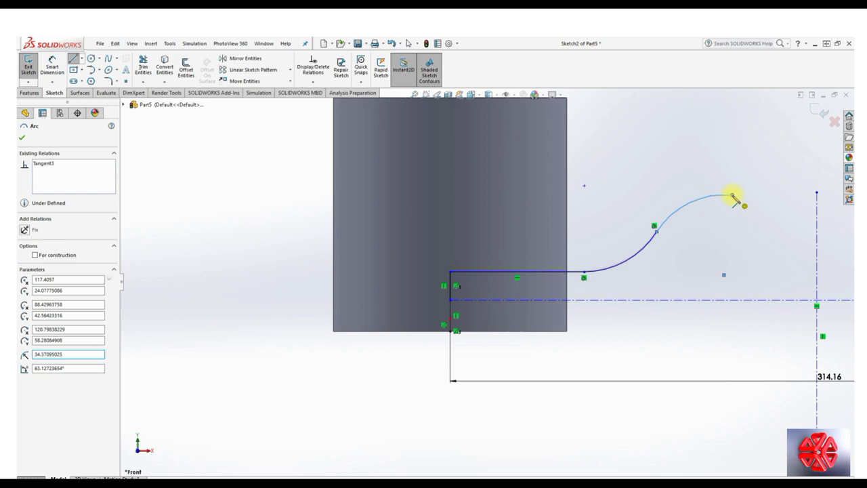
pyautogui.rightClick(741, 200)
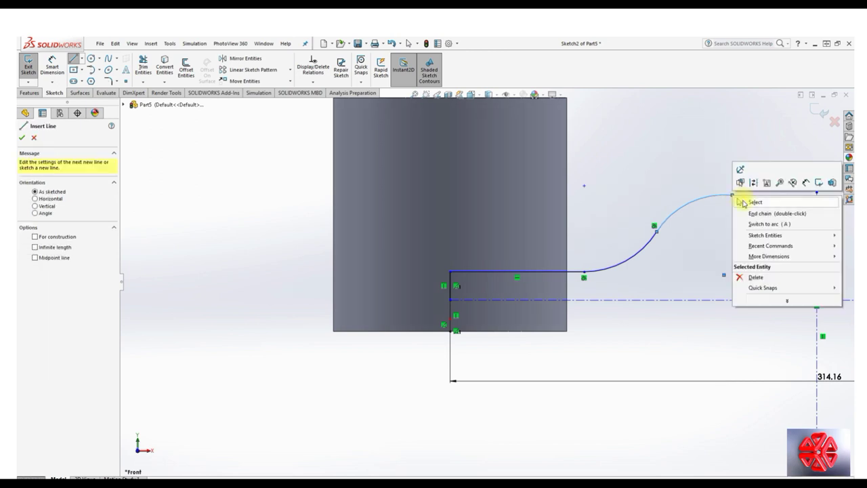
pyautogui.click(752, 202)
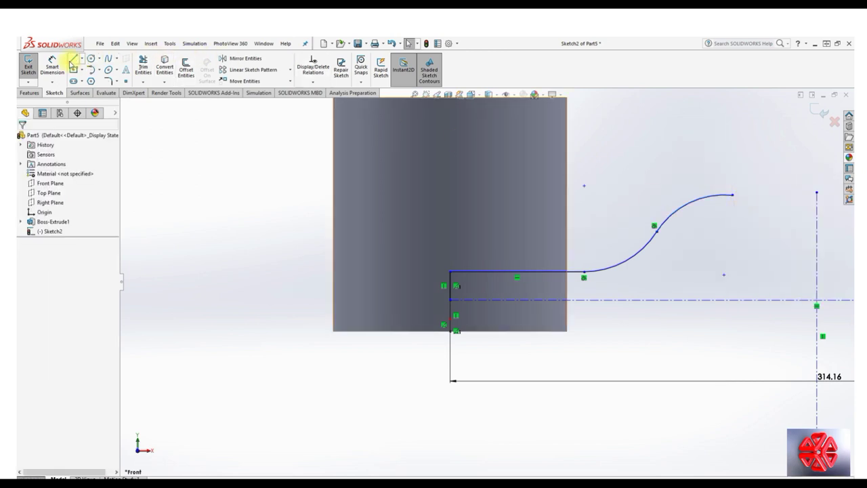
# Step: Draw a horizontal line from the upper arc right to the vertical centerline
pyautogui.click(75, 60)
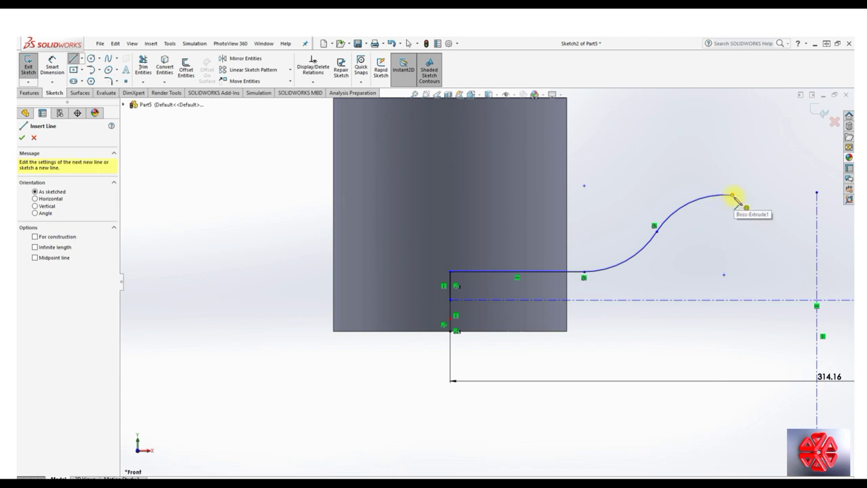
pyautogui.click(828, 195)
pyautogui.rightClick(832, 196)
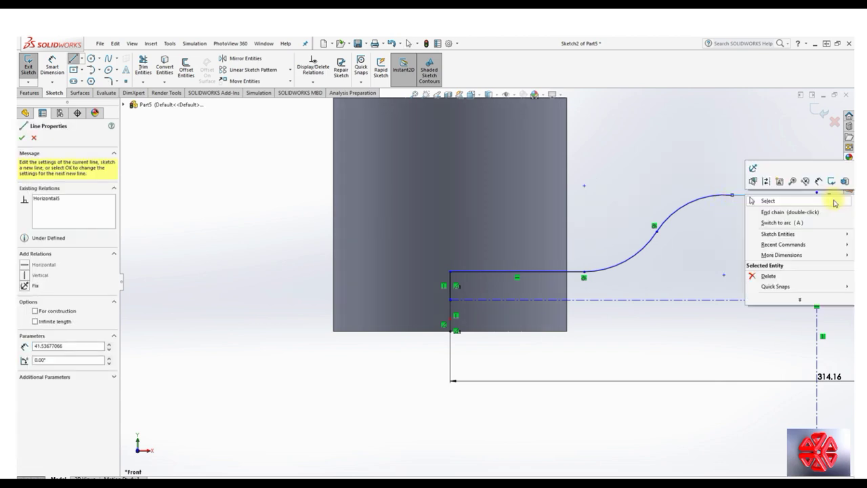
pyautogui.click(833, 199)
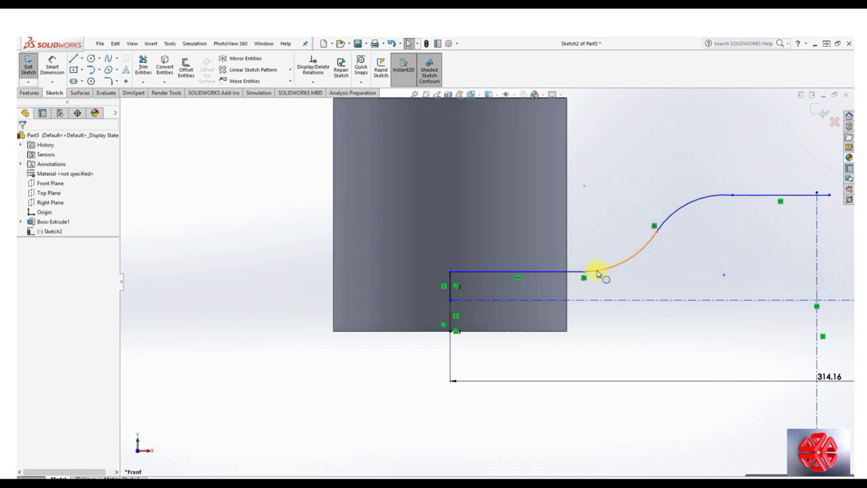
# Step: Add an Equal relation between the two S-curve arcs
pyautogui.click(598, 273)
pyautogui.keyDown('ctrl'); pyautogui.click(667, 224); pyautogui.keyUp('ctrl')
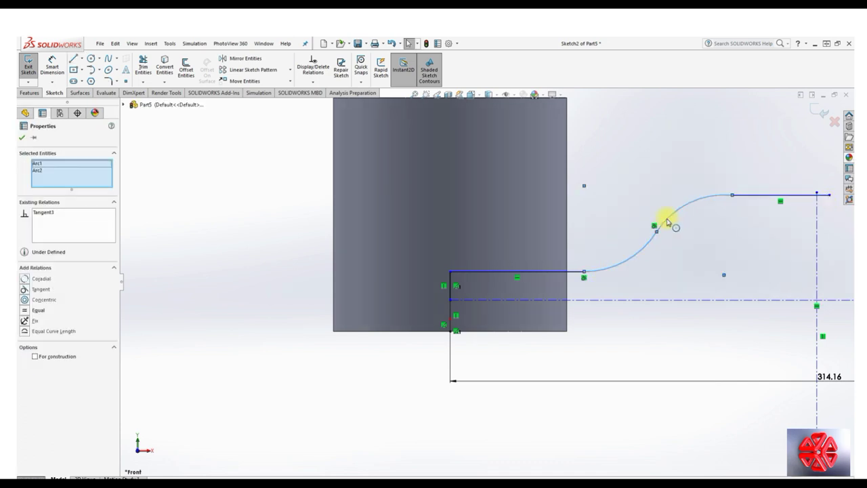
pyautogui.click(27, 331)
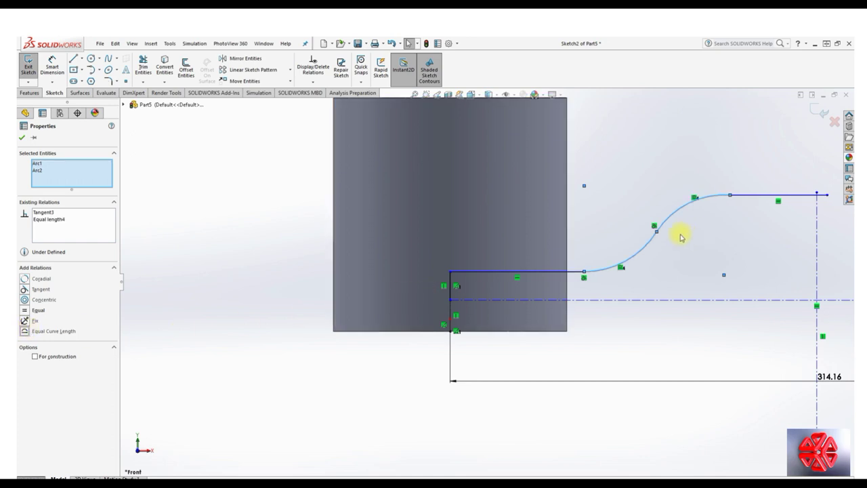
pyautogui.click(681, 237)
# Step: Make the upper arc tangent to the top horizontal line
pyautogui.click(721, 197)
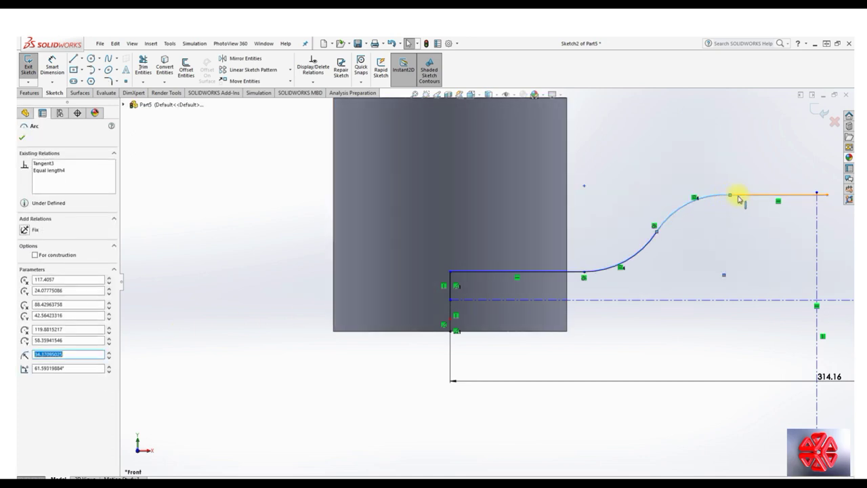
pyautogui.keyDown('ctrl'); pyautogui.click(740, 197); pyautogui.keyUp('ctrl')
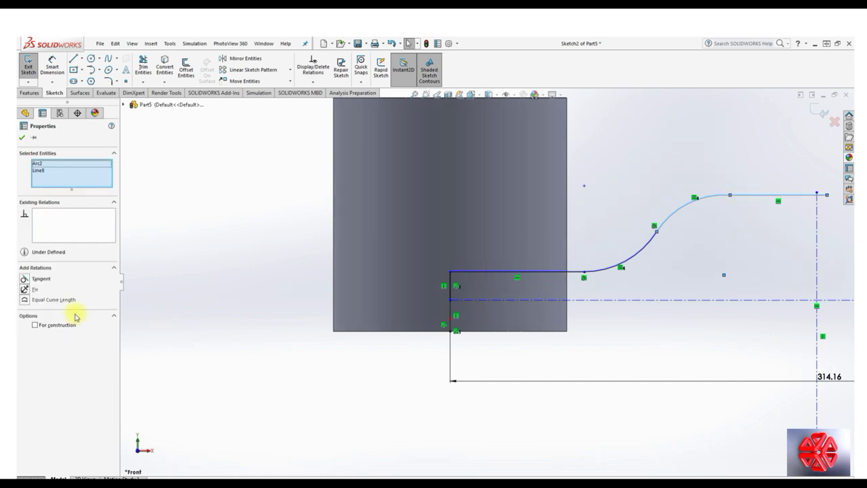
pyautogui.click(26, 279)
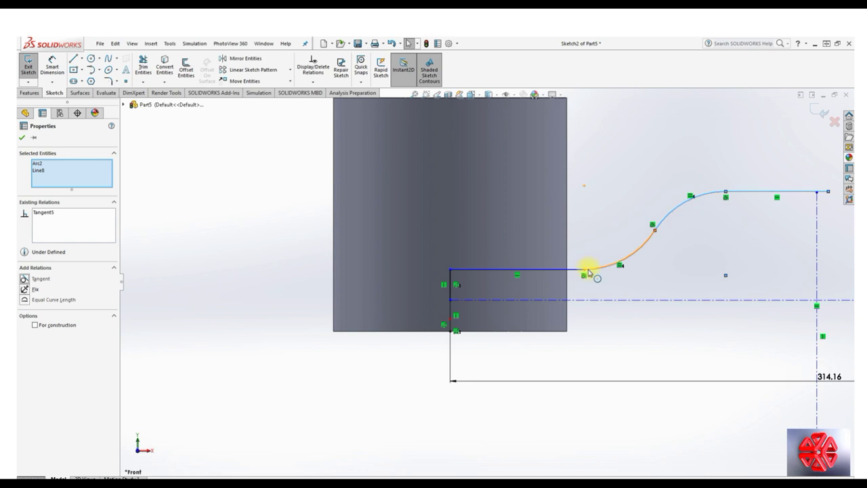
pyautogui.click(143, 81)
pyautogui.click(155, 101)
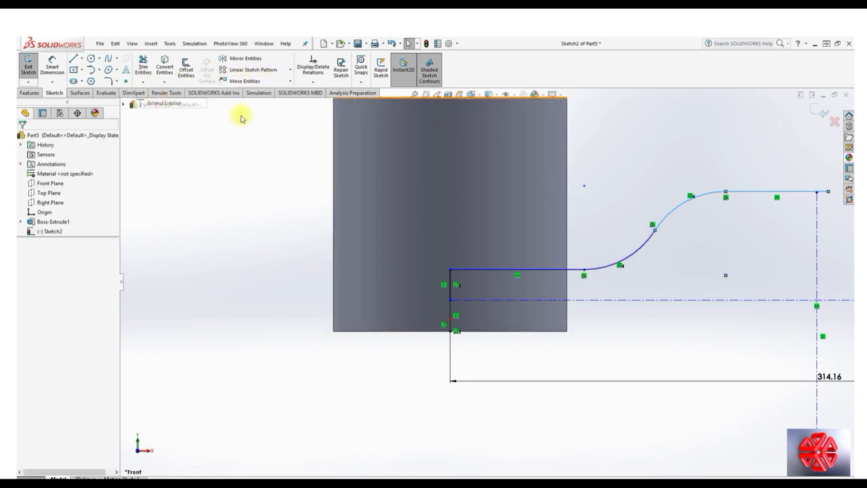
# Step: Trim the top line's overhang past the vertical centerline
pyautogui.rightClick(819, 214)
pyautogui.click(826, 220)
pyautogui.click(143, 82)
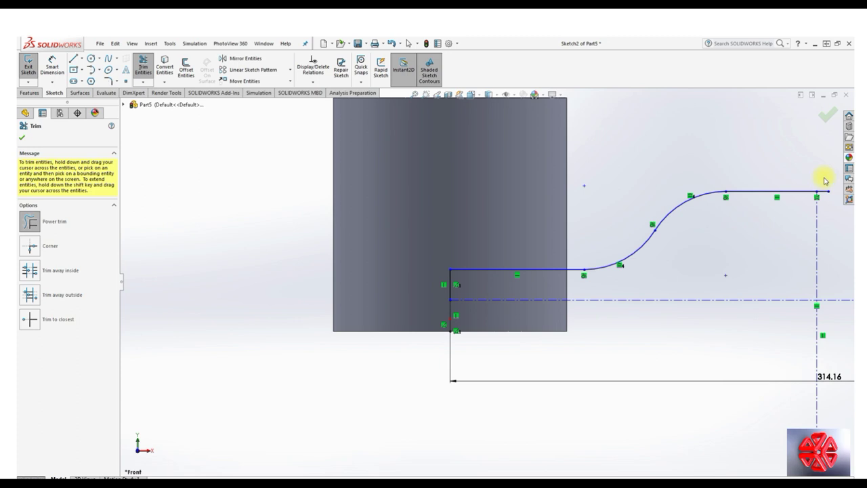
# Step: Start Mirror Entities with the S-curve lines and arcs box-selected
pyautogui.press('z')
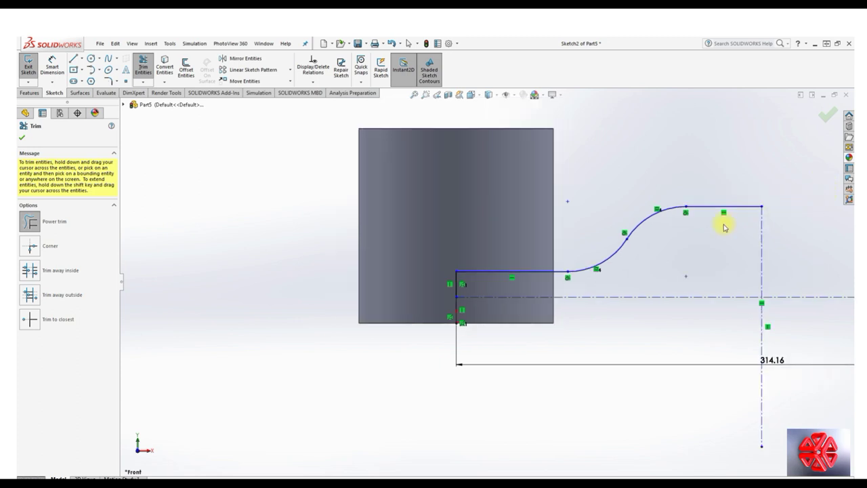
pyautogui.click(236, 60)
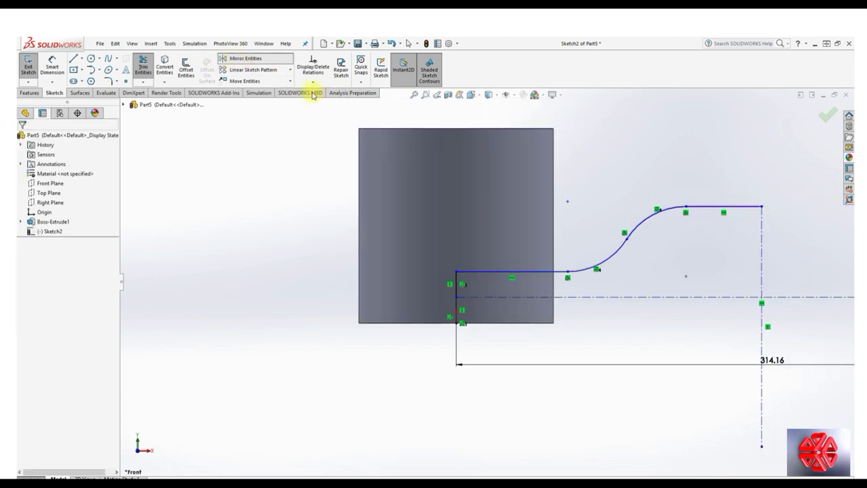
pyautogui.moveTo(708, 185); pyautogui.dragTo(566, 281)
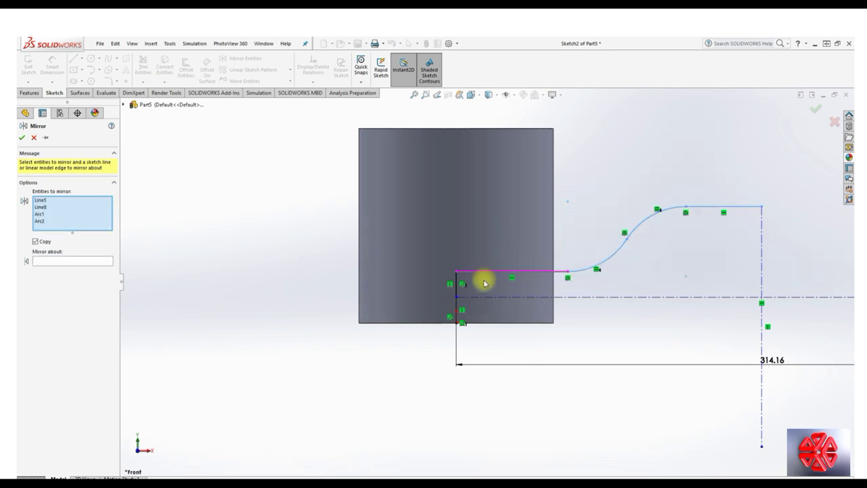
# Step: Mirror the S-curve, including the short left line, about the vertical centreline
pyautogui.click(457, 283)
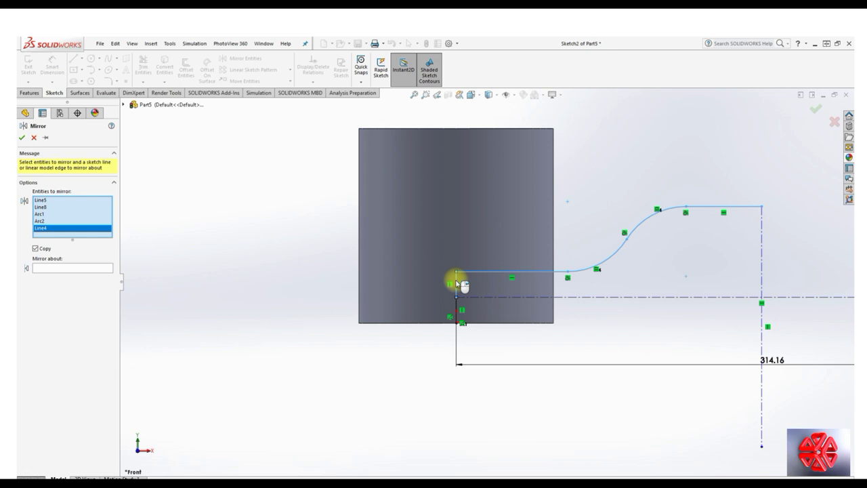
pyautogui.click(103, 271)
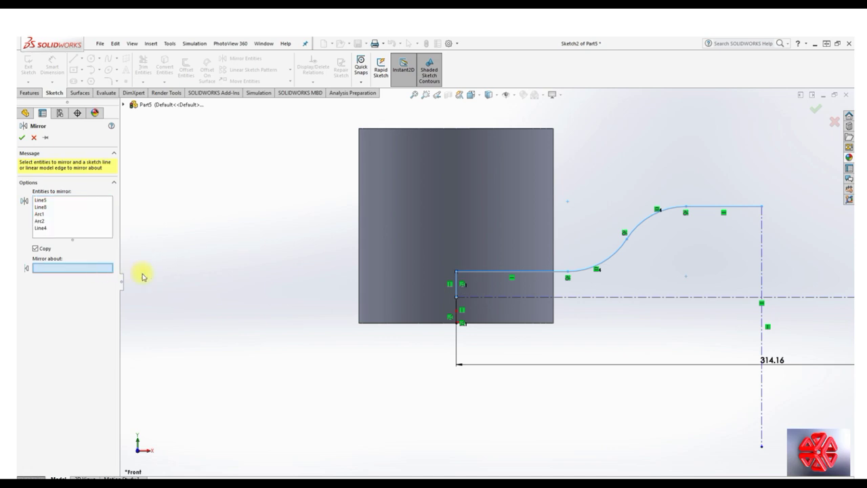
pyautogui.click(762, 258)
pyautogui.press('Return')
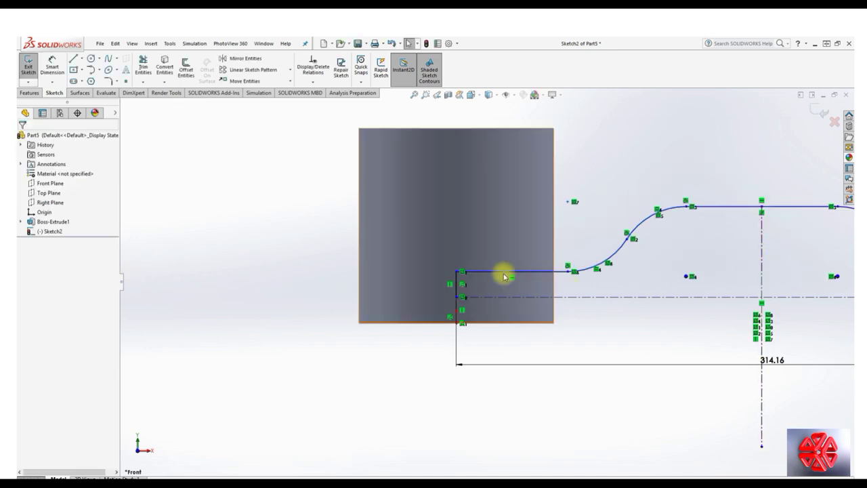
# Step: Draw a horizontal bottom line from the left edge to the right end, closing the profile
pyautogui.click(72, 61)
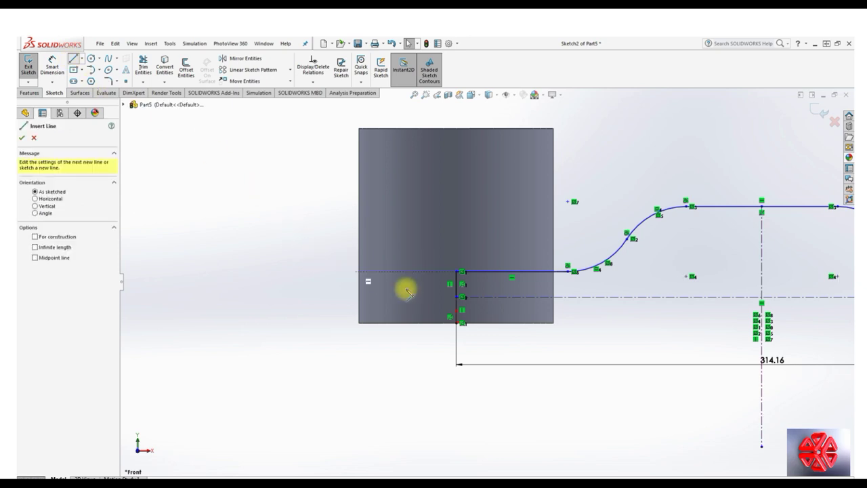
pyautogui.click(457, 297)
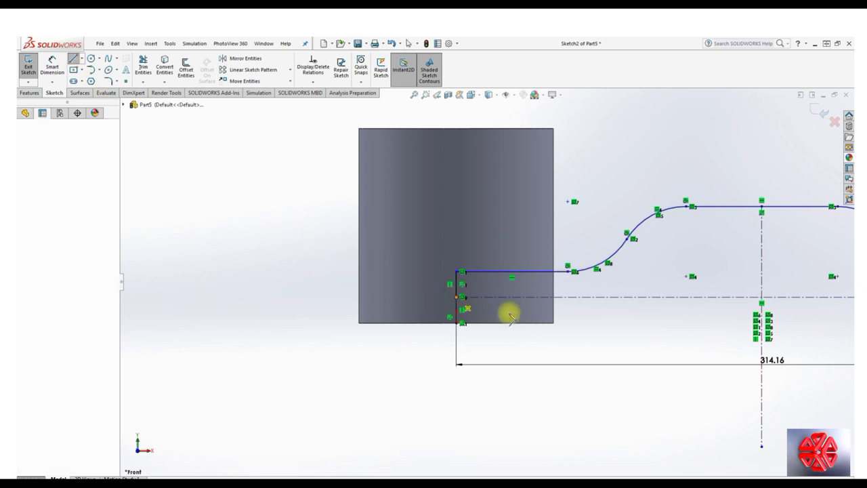
pyautogui.scroll(3, 562, 321)
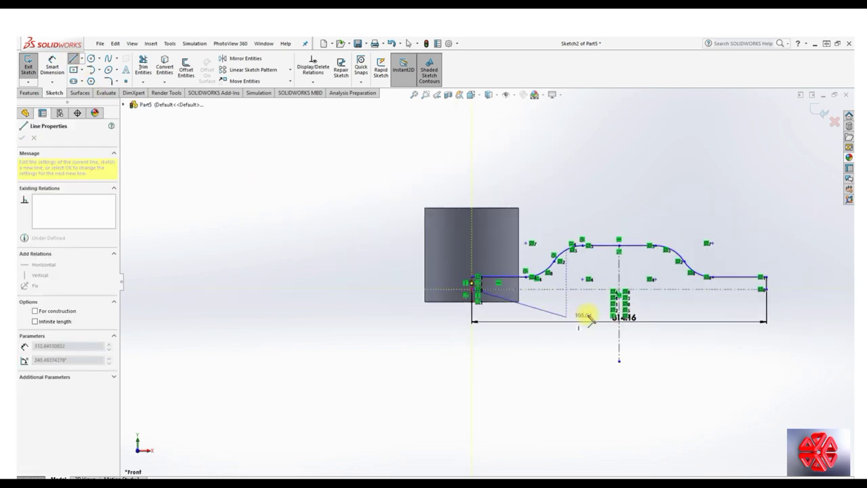
pyautogui.click(764, 288)
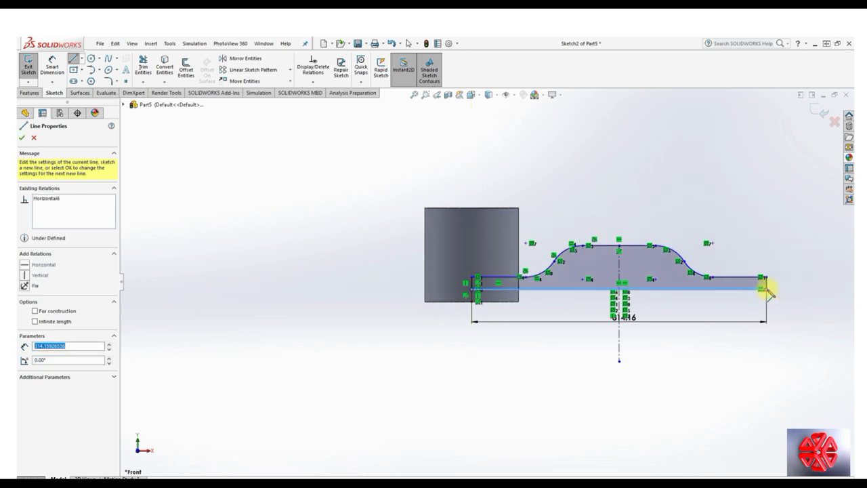
pyautogui.rightClick(769, 291)
pyautogui.click(765, 295)
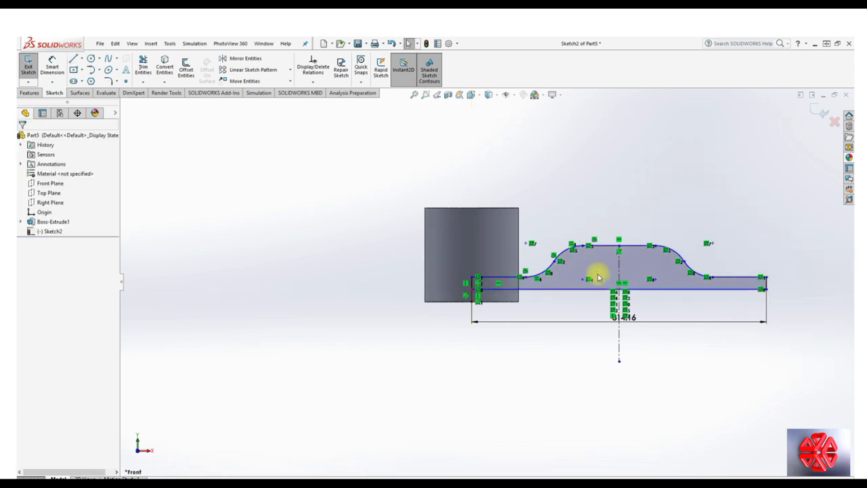
pyautogui.scroll(-3, 598, 277)
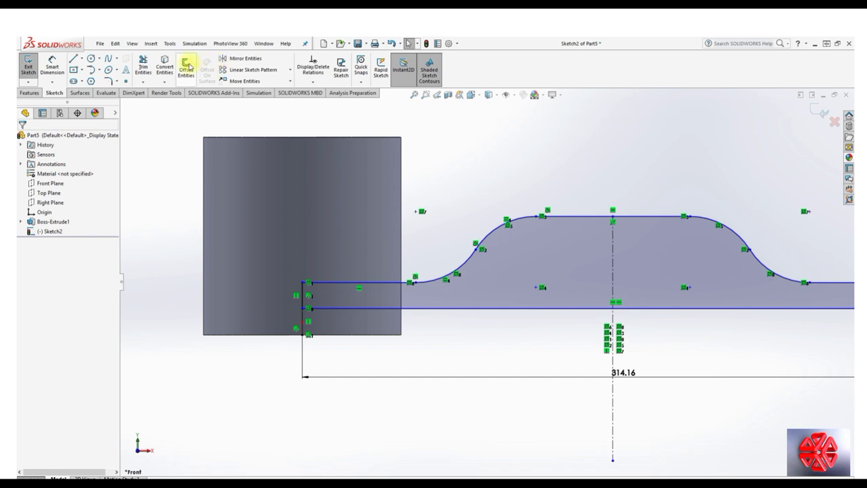
# Step: Offset the upper S-curve's arcs and top line 5 mm inward, reversed, selecting only picked segments
pyautogui.click(188, 67)
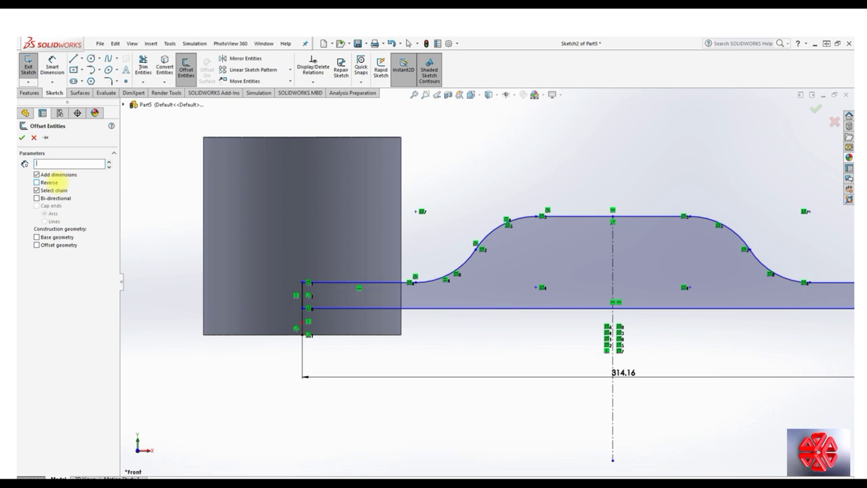
pyautogui.write('5')
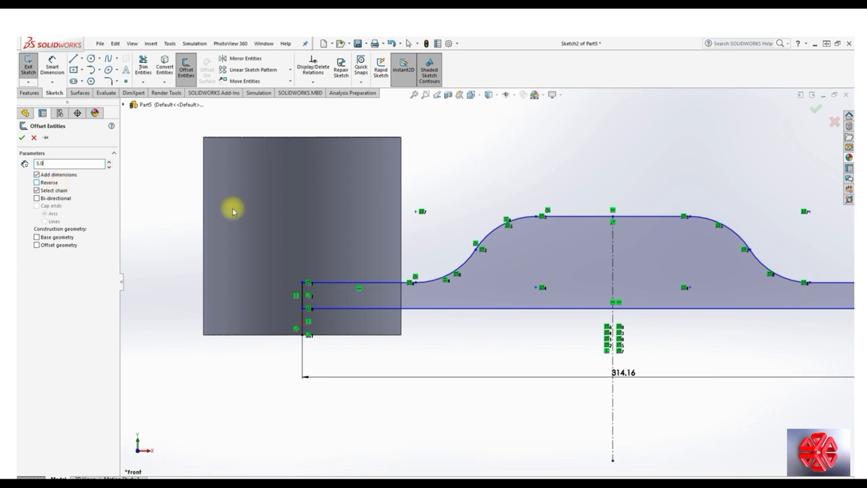
pyautogui.click(364, 284)
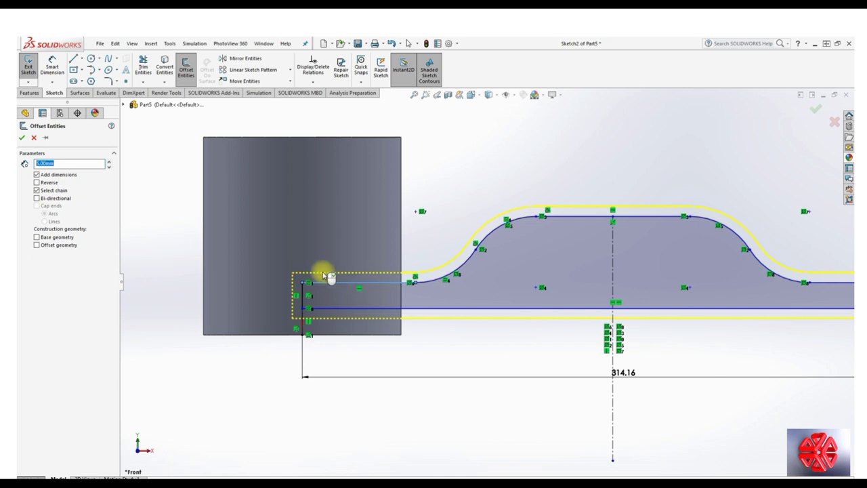
pyautogui.click(62, 192)
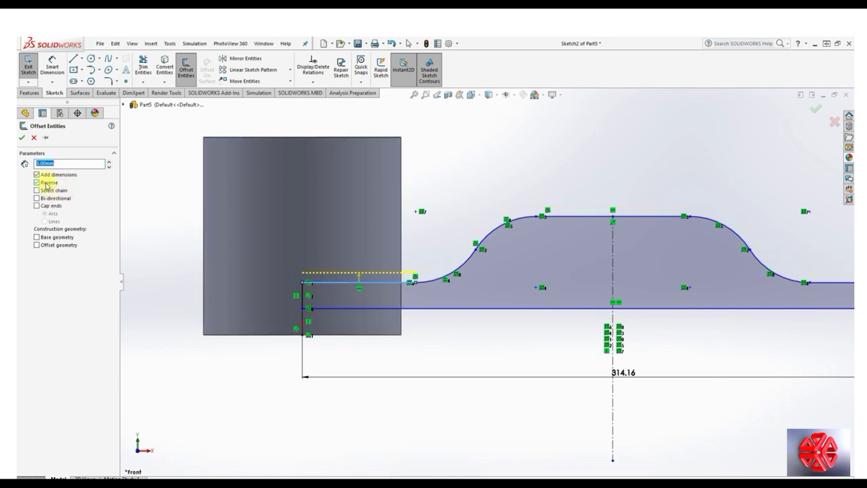
pyautogui.click(45, 185)
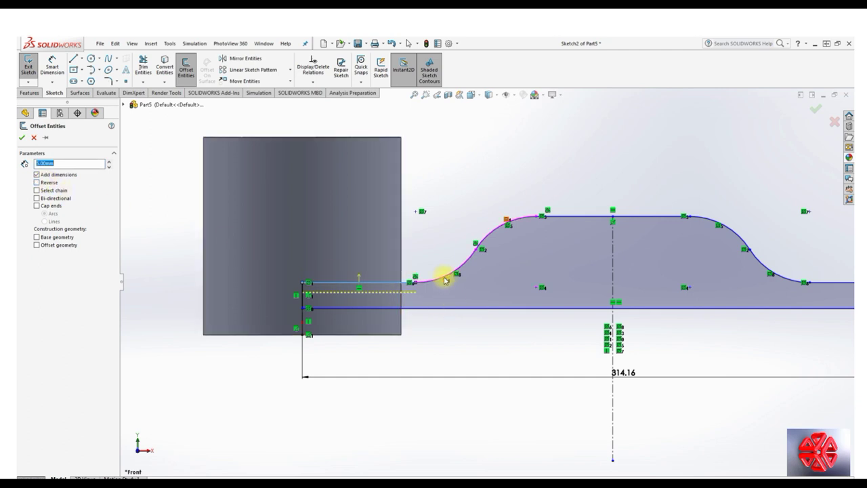
pyautogui.click(467, 263)
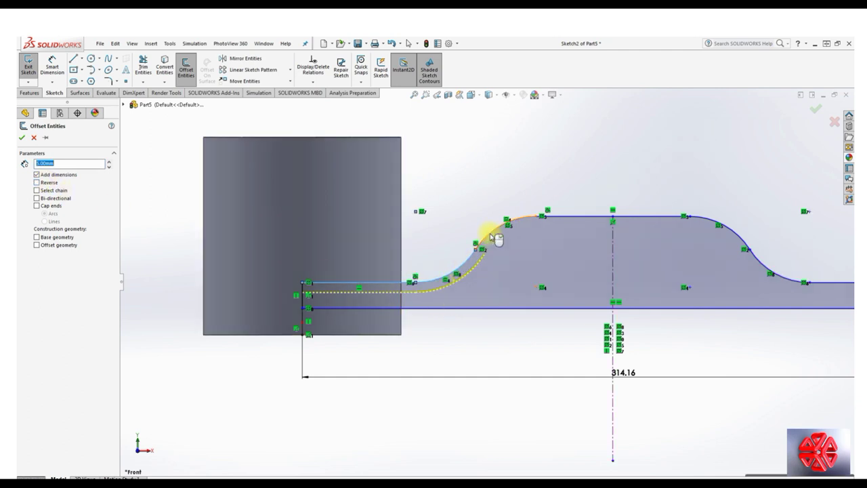
pyautogui.click(577, 217)
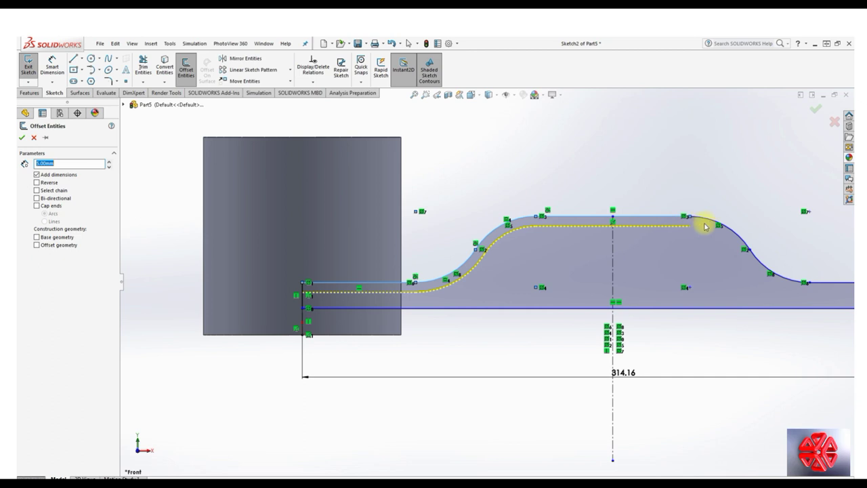
pyautogui.click(772, 271)
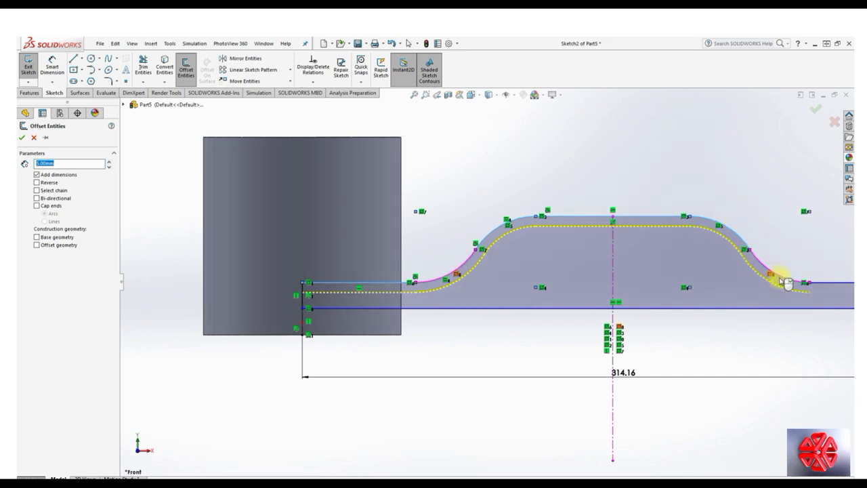
pyautogui.scroll(2, 825, 286)
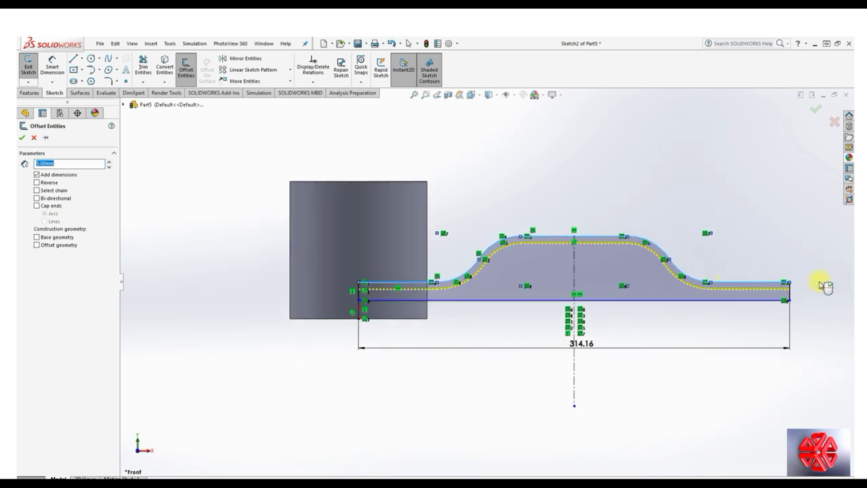
pyautogui.scroll(1, 825, 286)
pyautogui.rightClick(792, 281)
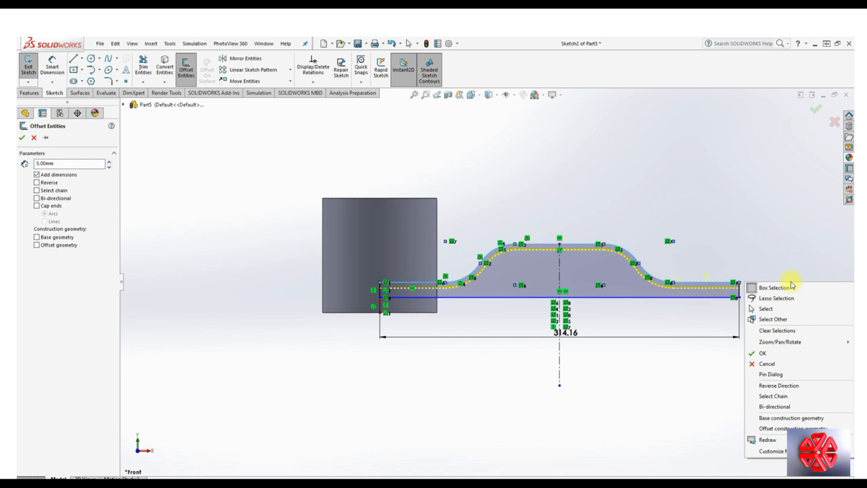
pyautogui.click(762, 353)
# Step: Power-trim the bottom, vertical and long horizontal lines plus the 314.16 dimension, leaving the groove path
pyautogui.click(143, 64)
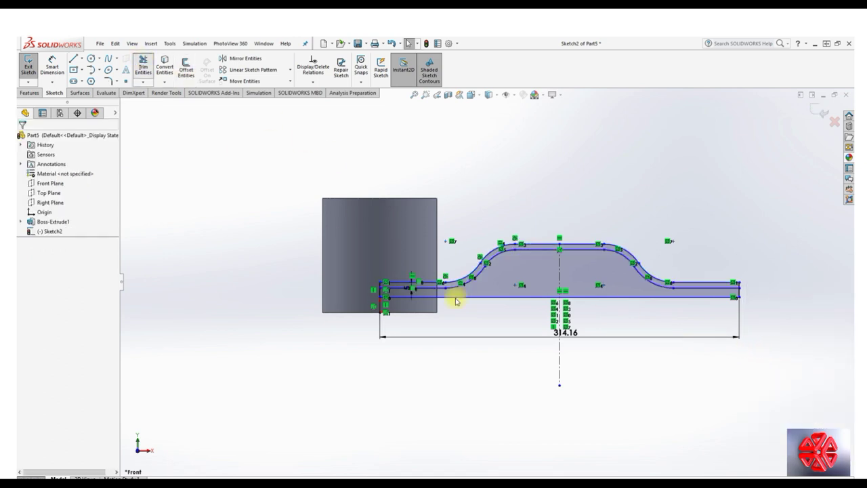
pyautogui.scroll(-3, 397, 294)
pyautogui.scroll(-2, 386, 297)
pyautogui.click(375, 284)
pyautogui.click(394, 295)
pyautogui.scroll(5, 541, 305)
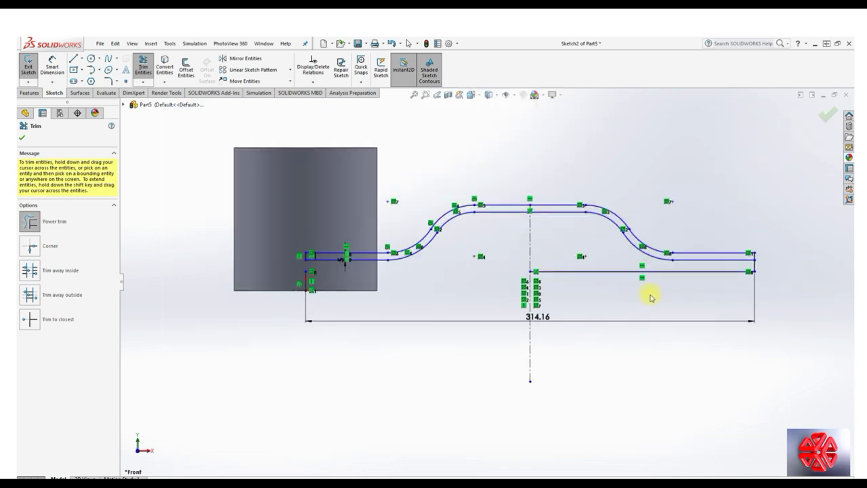
pyautogui.scroll(-2, 647, 294)
pyautogui.moveTo(674, 261); pyautogui.dragTo(704, 263)
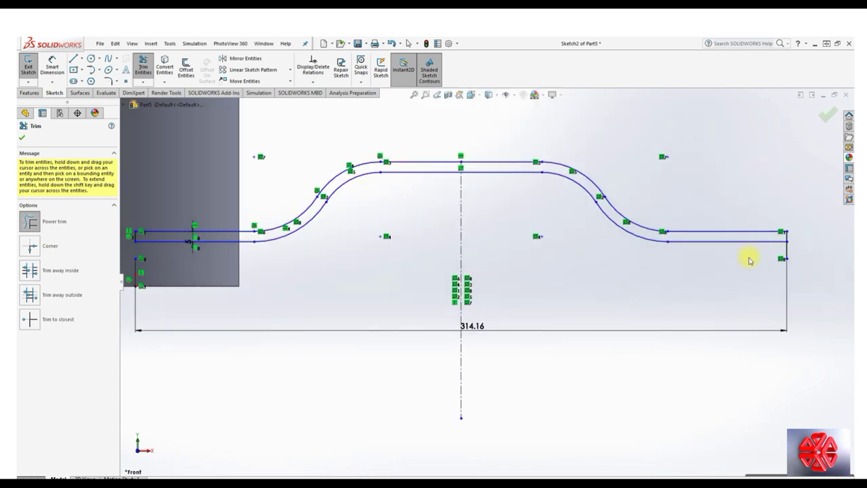
pyautogui.moveTo(783, 256); pyautogui.dragTo(789, 255)
pyautogui.press('z')
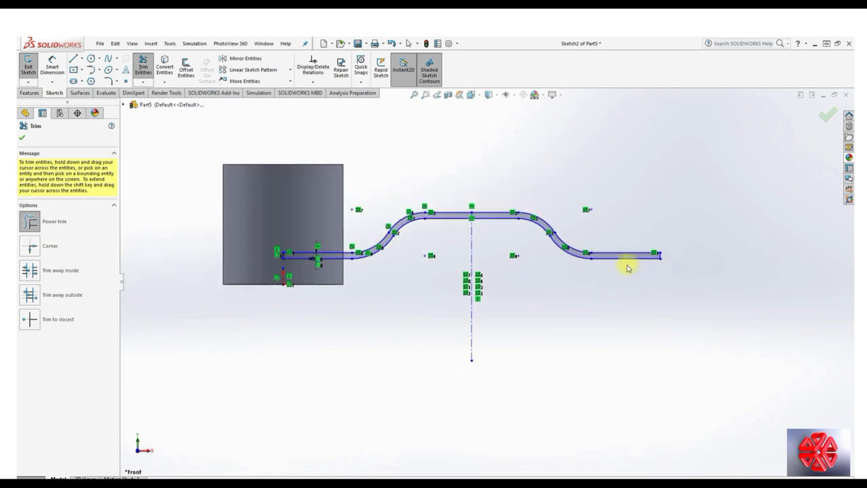
pyautogui.click(827, 116)
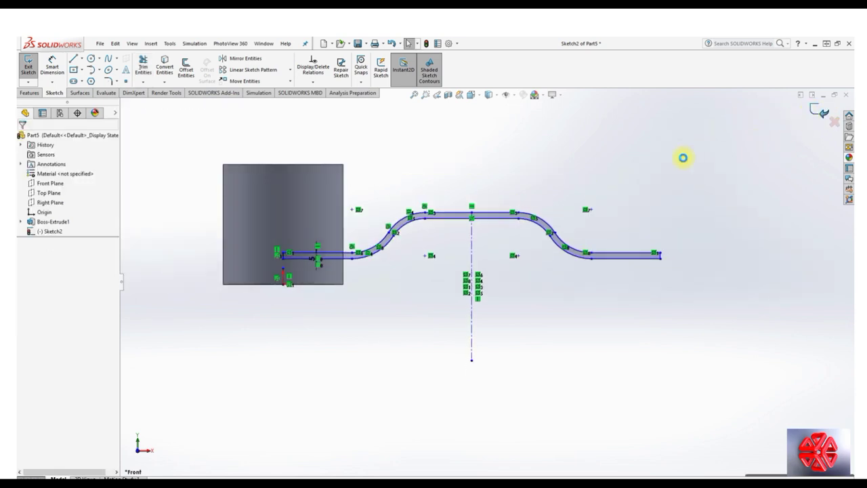
# Step: Exit Sketch2 and view the model in Isometric orientation
pyautogui.click(471, 94)
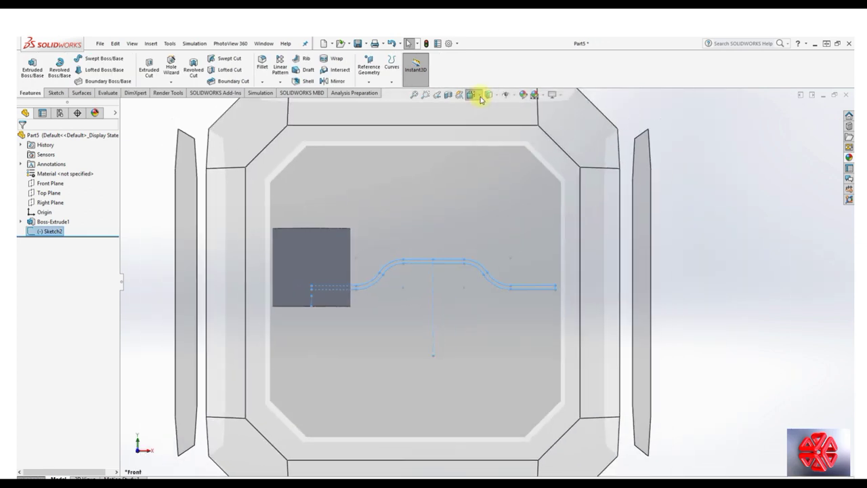
pyautogui.click(464, 244)
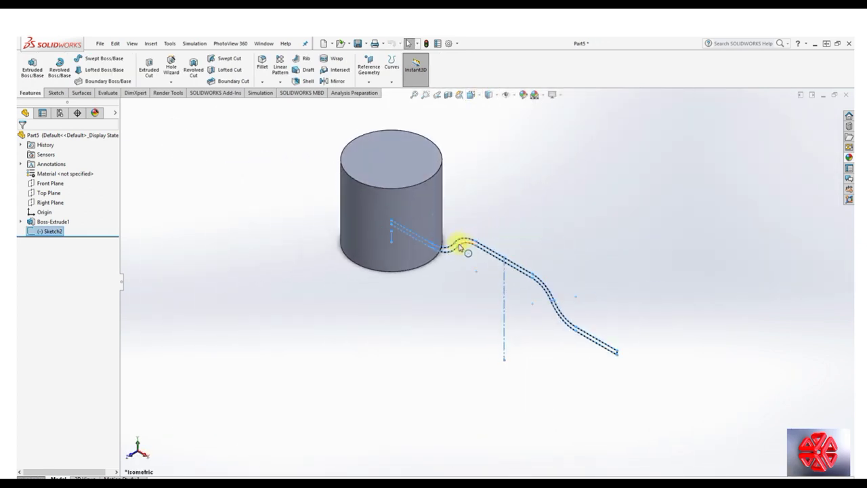
pyautogui.press('Escape')
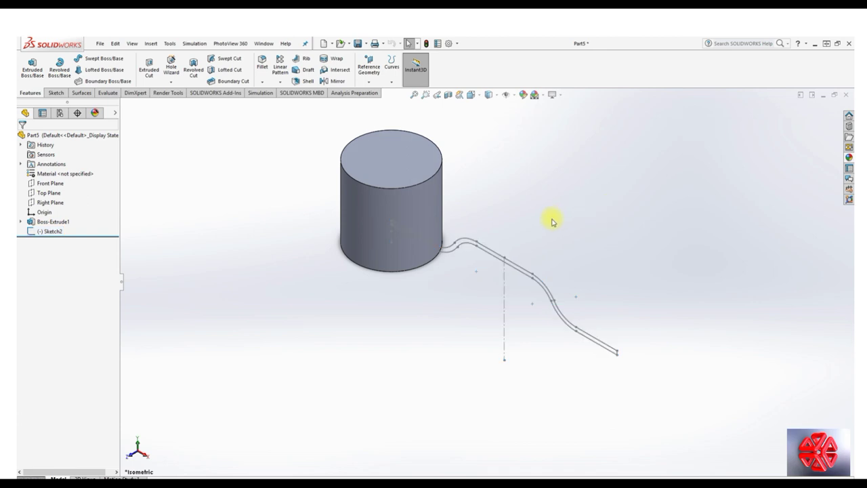
pyautogui.scroll(-2, 461, 242)
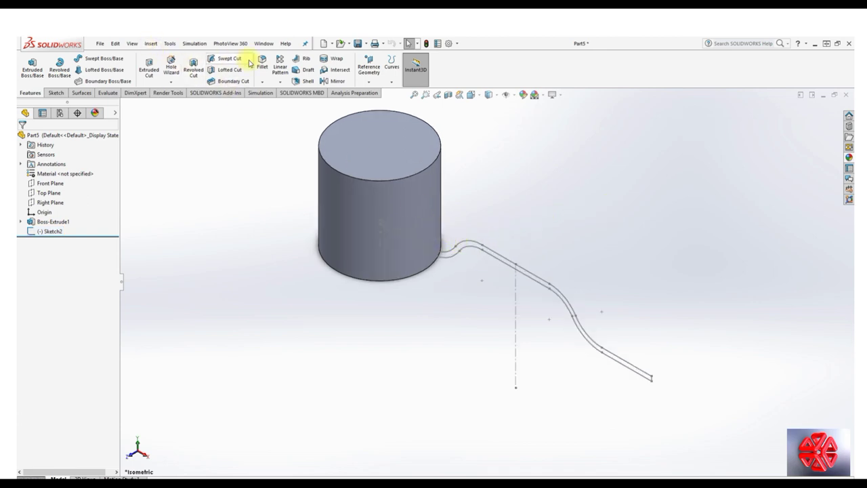
# Step: Wrap Sketch2 onto the cylinder's side face as a Deboss cut, creating Wrap1
pyautogui.click(335, 59)
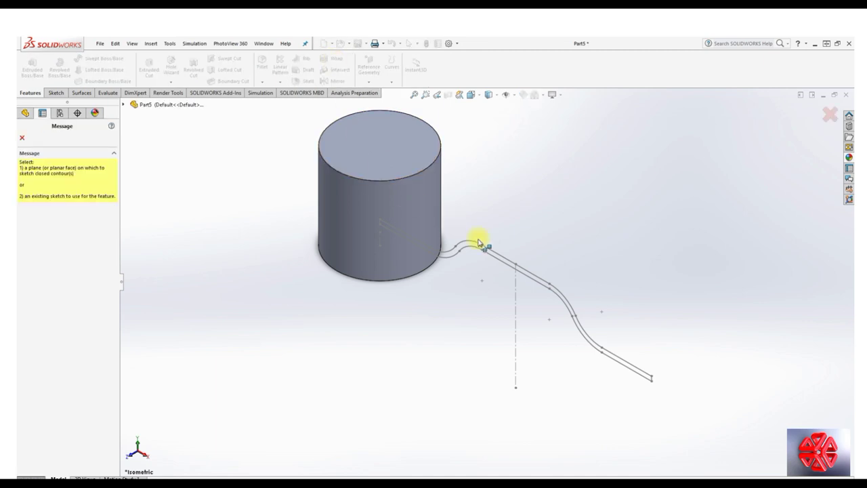
pyautogui.click(494, 252)
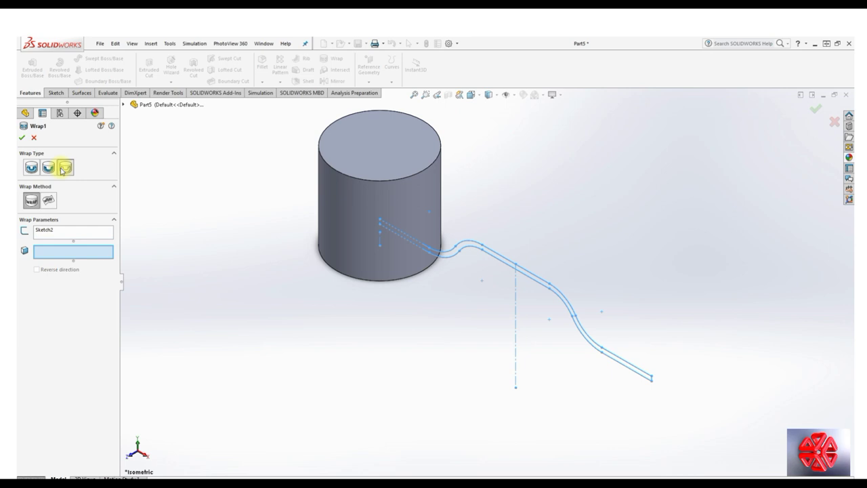
pyautogui.click(84, 256)
pyautogui.click(357, 210)
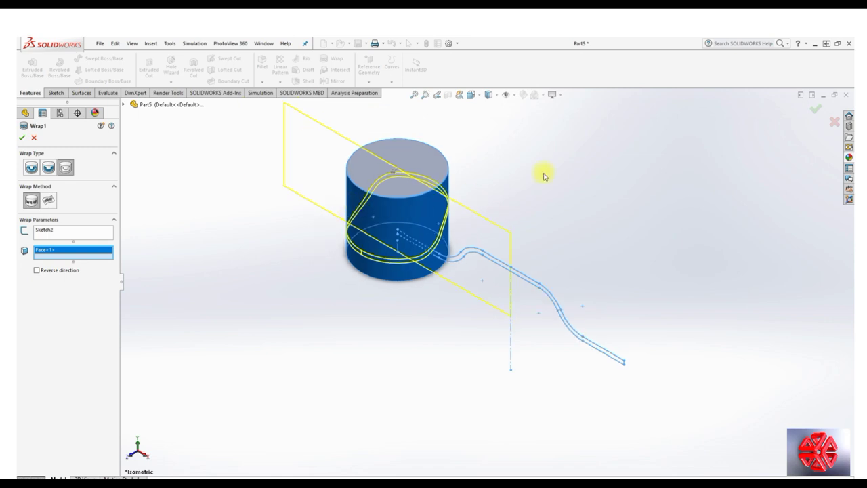
pyautogui.click(816, 110)
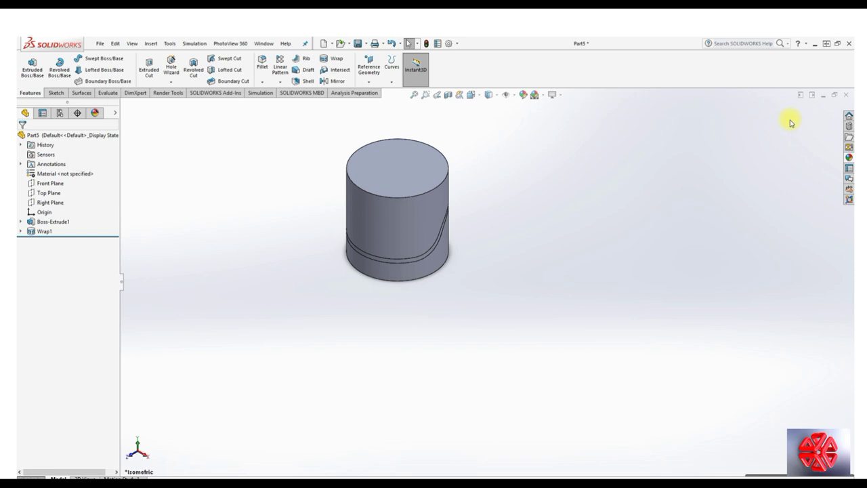
pyautogui.click(53, 94)
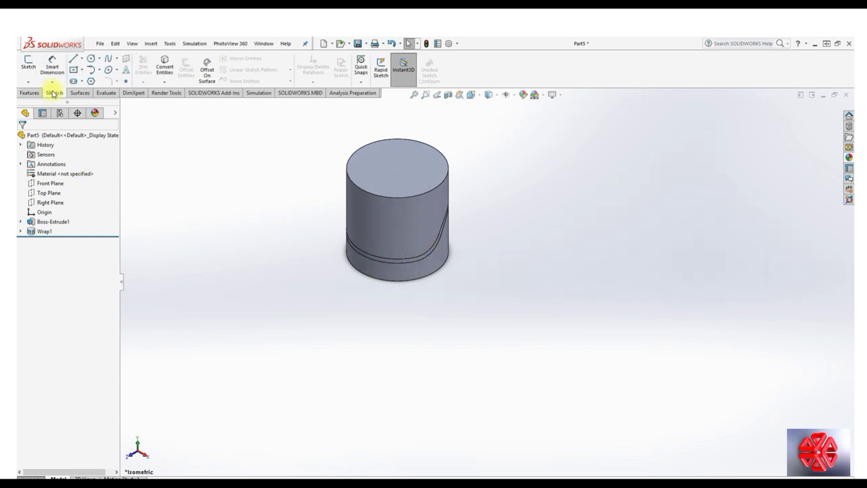
pyautogui.click(28, 82)
pyautogui.click(39, 105)
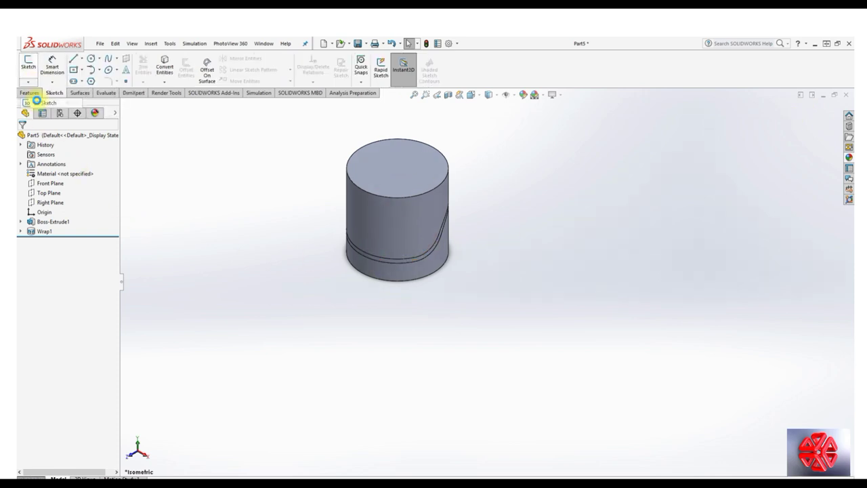
pyautogui.rightClick(423, 256)
pyautogui.click(439, 259)
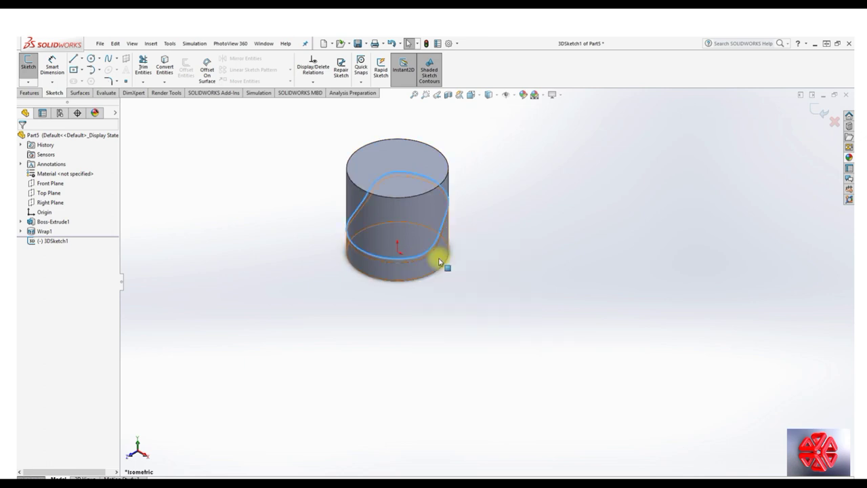
pyautogui.click(819, 110)
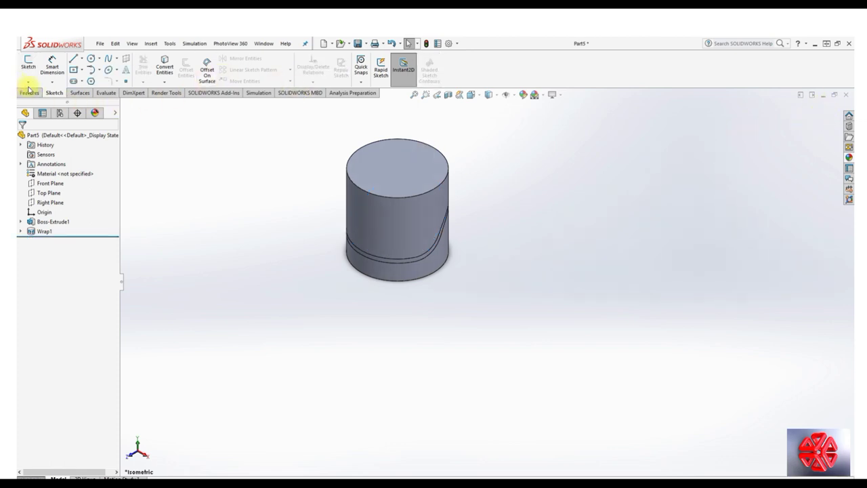
# Step: Start a 3D sketch and convert the first groove edge's tangent loop into it
pyautogui.click(28, 81)
pyautogui.click(38, 101)
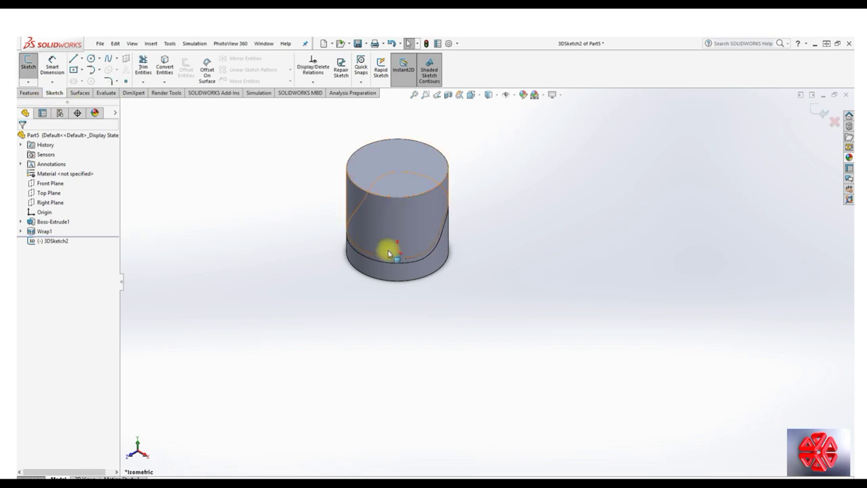
pyautogui.rightClick(420, 260)
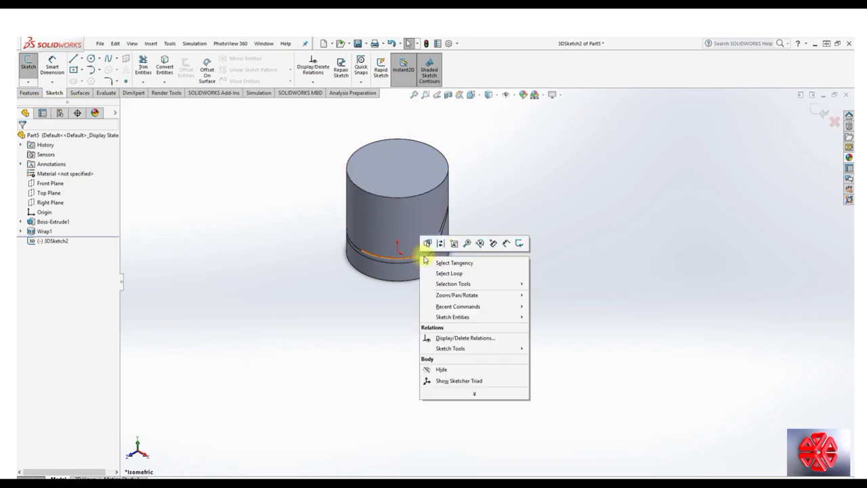
pyautogui.click(440, 261)
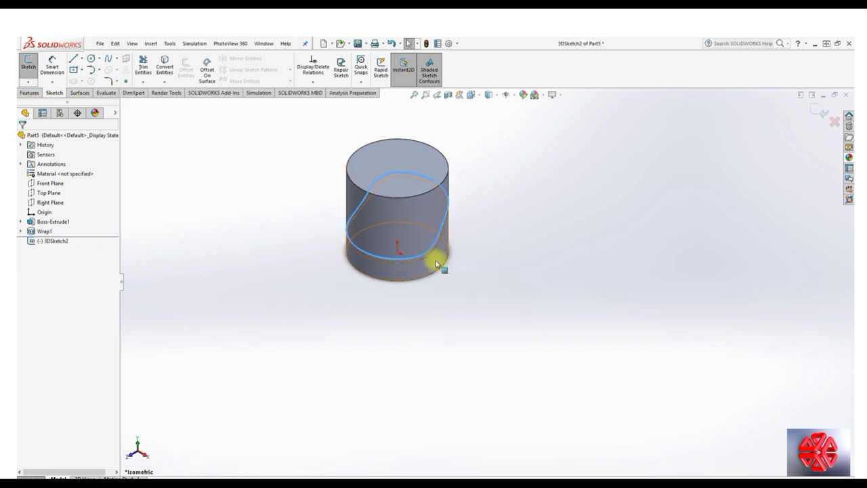
pyautogui.click(165, 64)
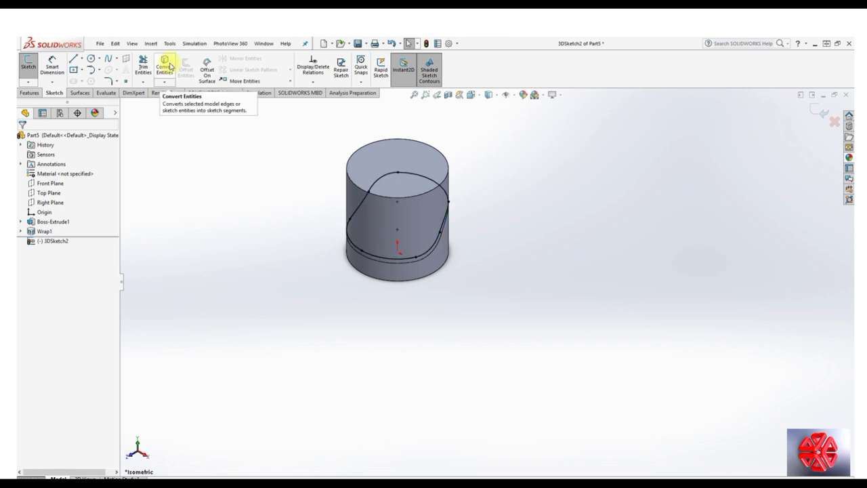
pyautogui.click(819, 112)
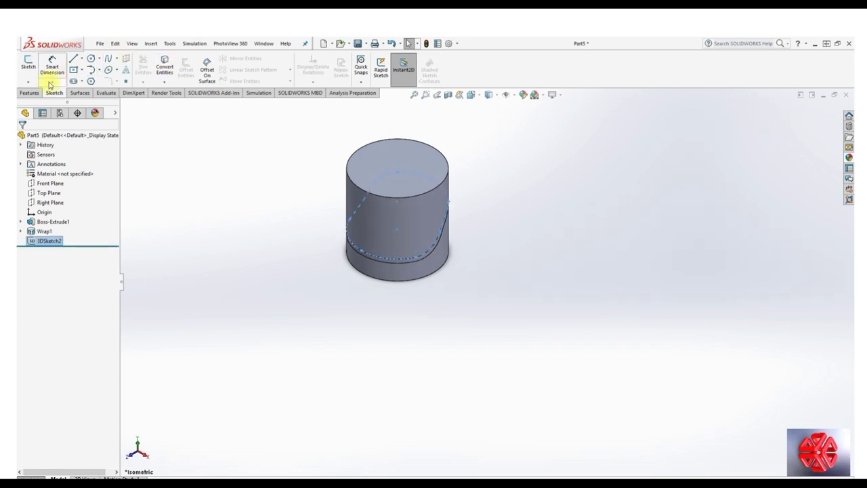
# Step: Reopen 3DSketch2 and convert the groove's other tangent edge loop into it
pyautogui.click(28, 81)
pyautogui.click(41, 103)
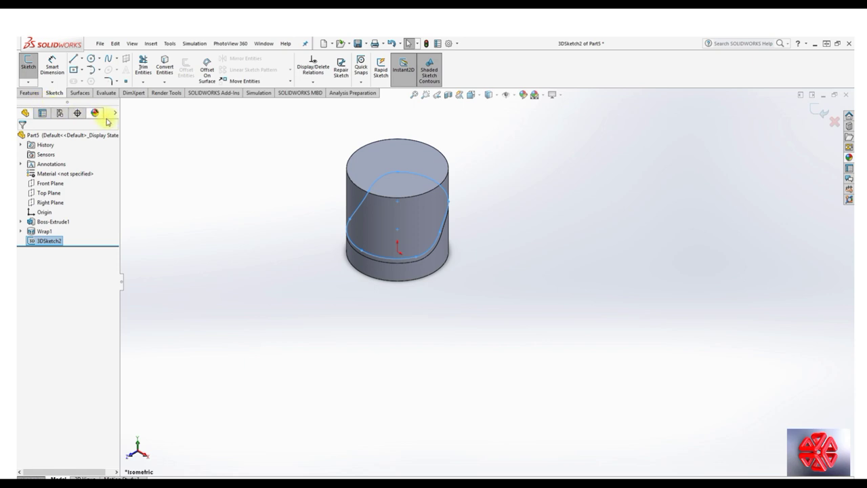
pyautogui.rightClick(412, 266)
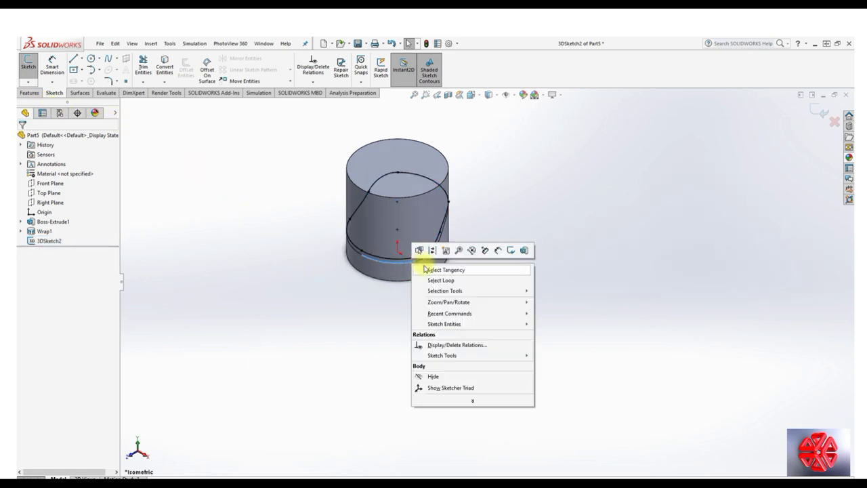
pyautogui.click(425, 269)
pyautogui.click(170, 74)
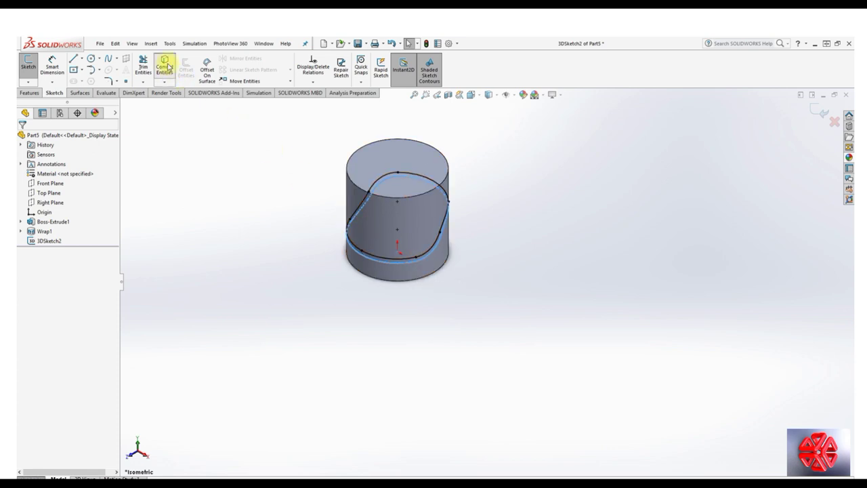
pyautogui.click(820, 111)
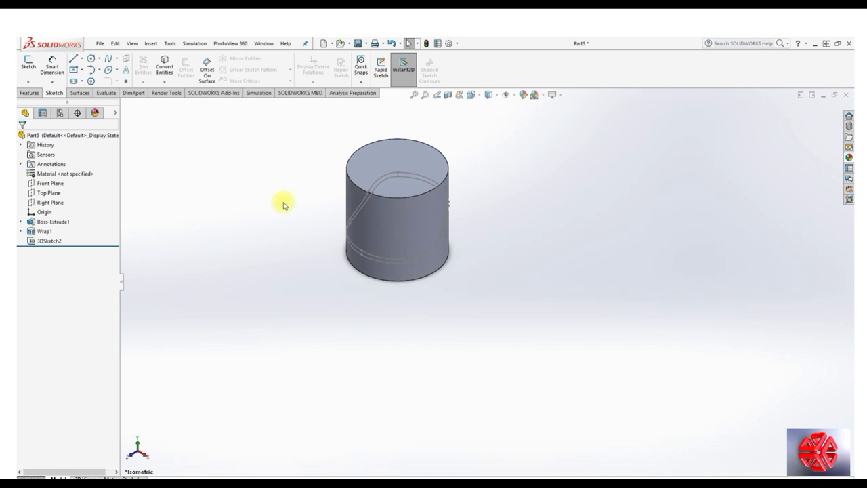
# Step: Start a new sketch on the Right Plane, viewed face-on
pyautogui.click(51, 202)
pyautogui.click(100, 189)
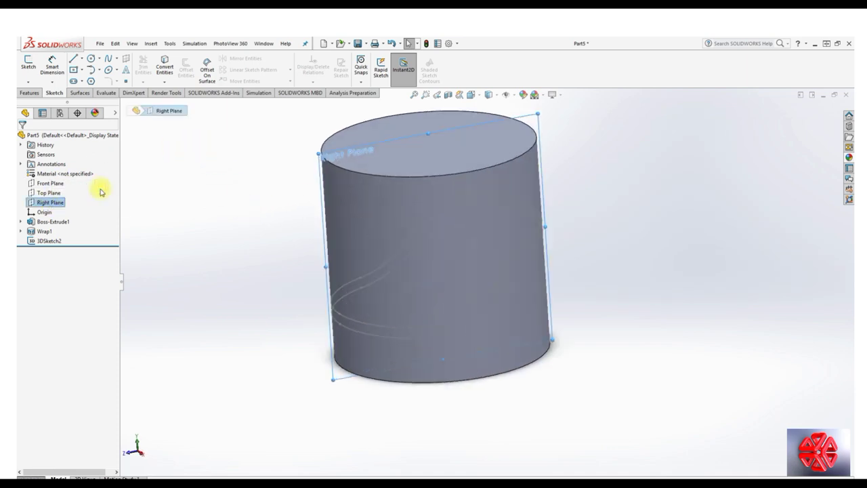
pyautogui.rightClick(58, 205)
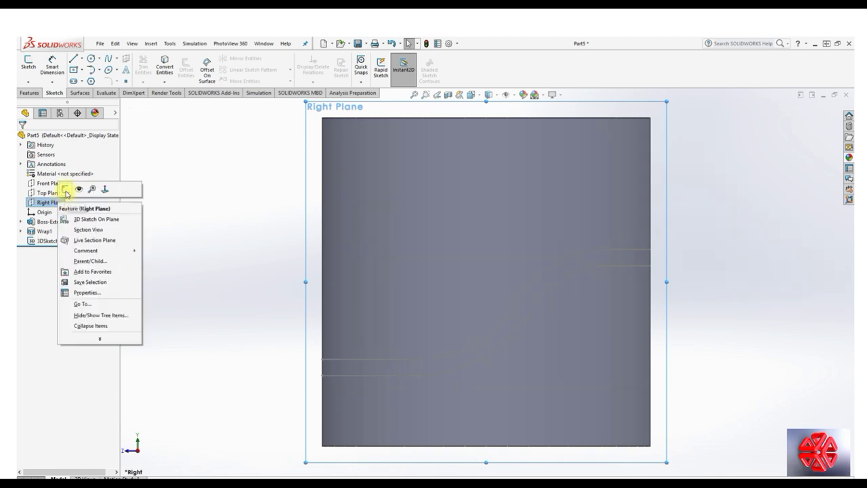
pyautogui.click(68, 190)
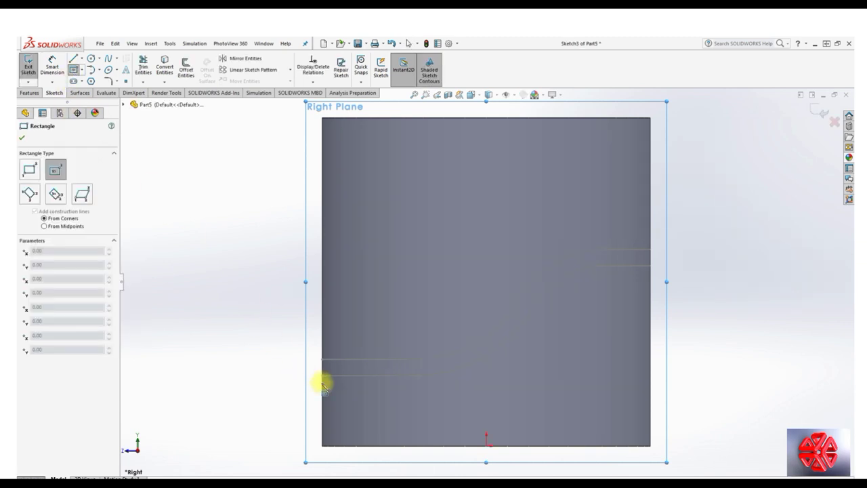
pyautogui.scroll(-2, 352, 366)
pyautogui.scroll(-2, 366, 353)
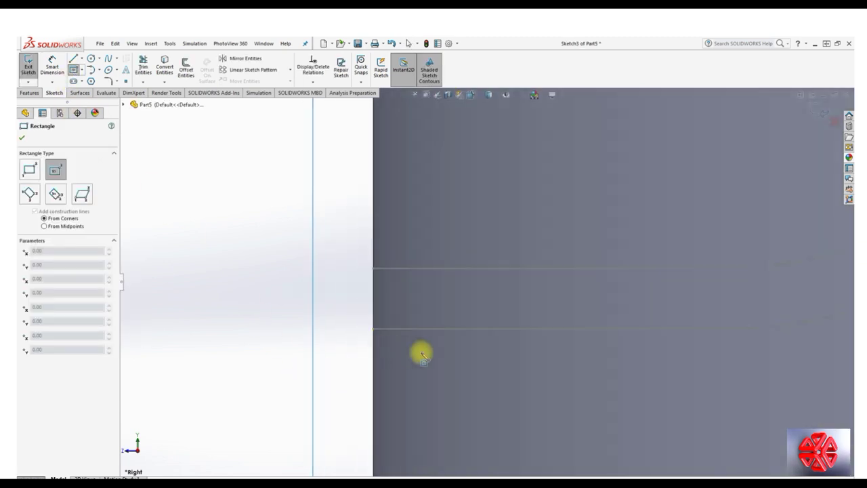
# Step: Draw a centre rectangle on the groove and dimension its top edge to 10 mm
pyautogui.click(373, 329)
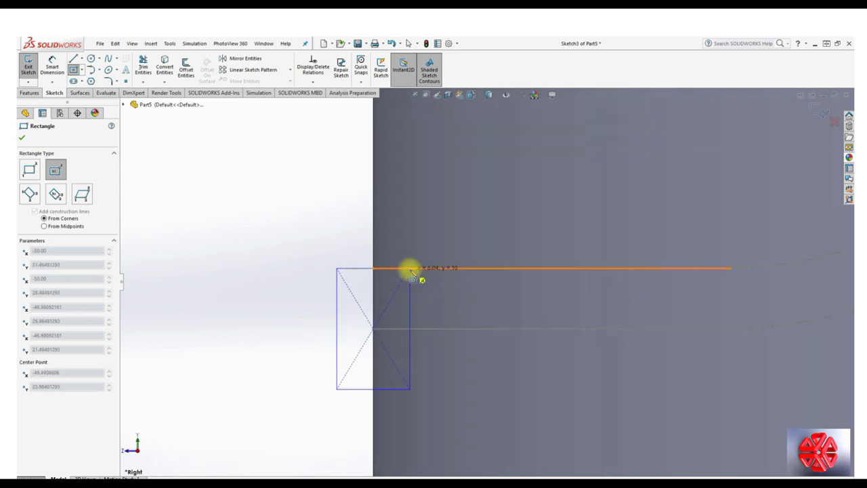
pyautogui.click(441, 270)
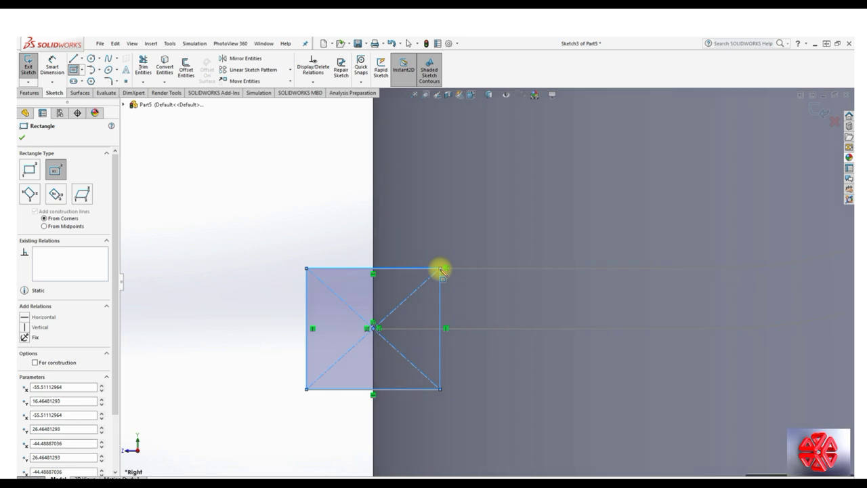
pyautogui.rightClick(441, 271)
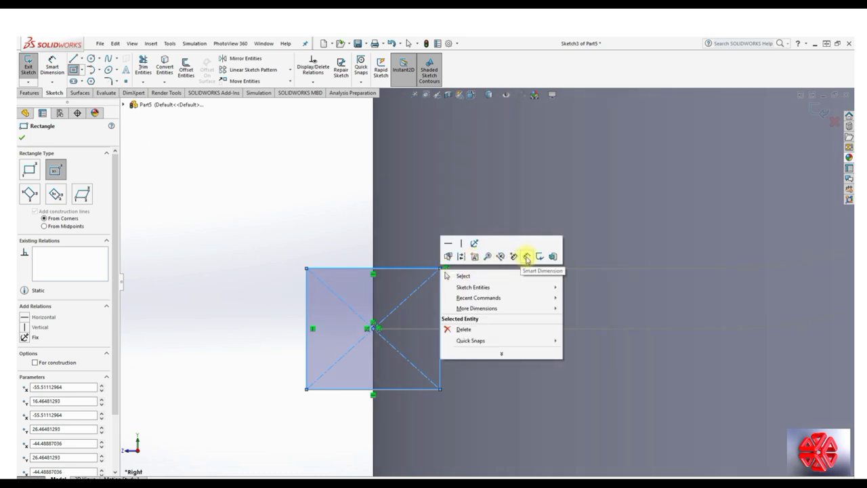
pyautogui.click(521, 257)
pyautogui.press('d')
pyautogui.click(409, 271)
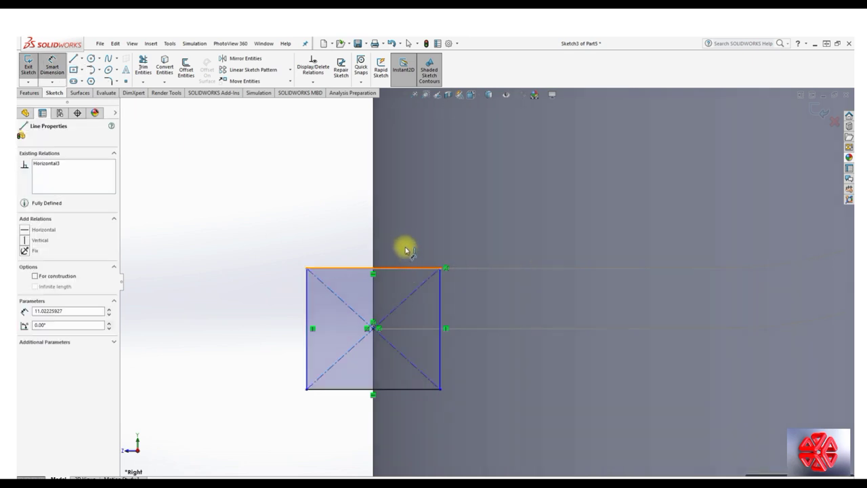
pyautogui.click(362, 242)
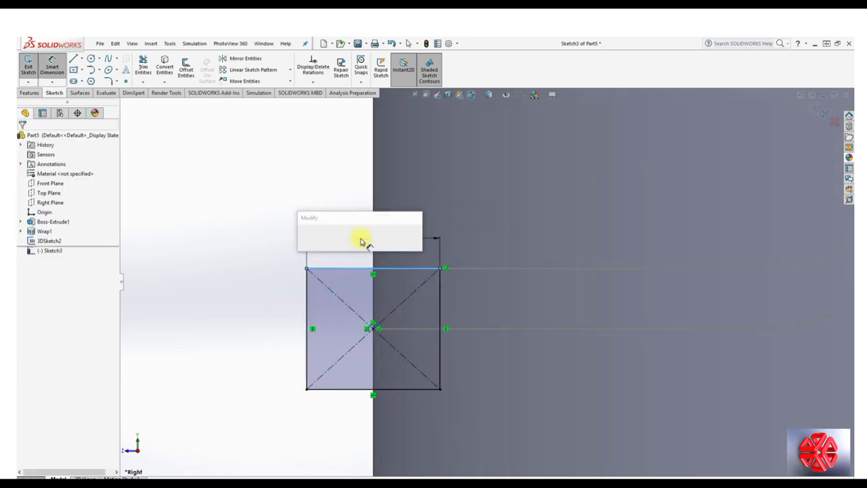
pyautogui.write('10')
pyautogui.press('Return')
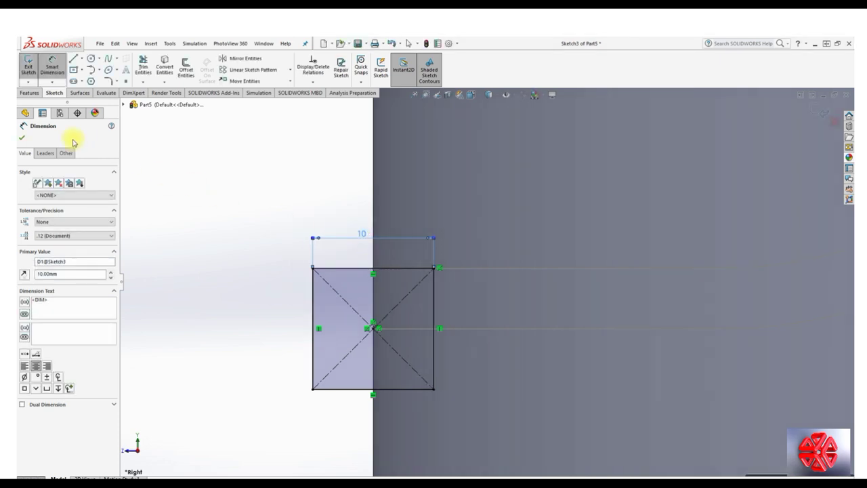
pyautogui.click(23, 138)
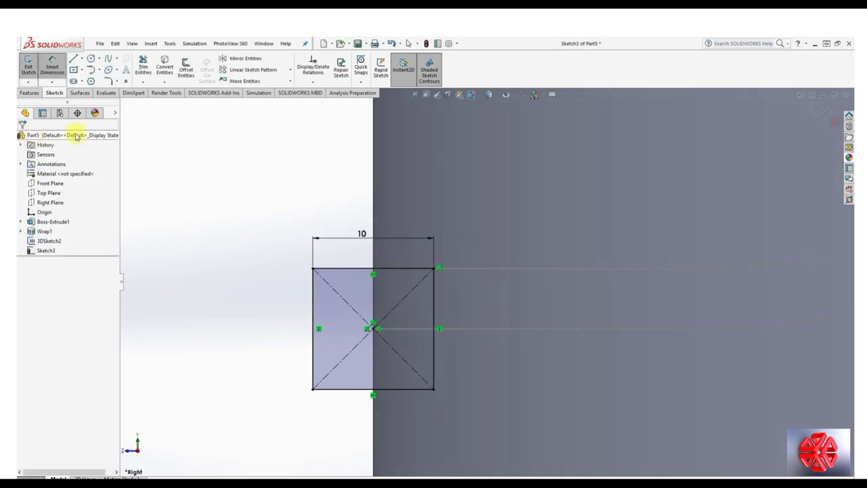
# Step: Close Sketch3 and show the cylinder in an isometric view
pyautogui.click(819, 109)
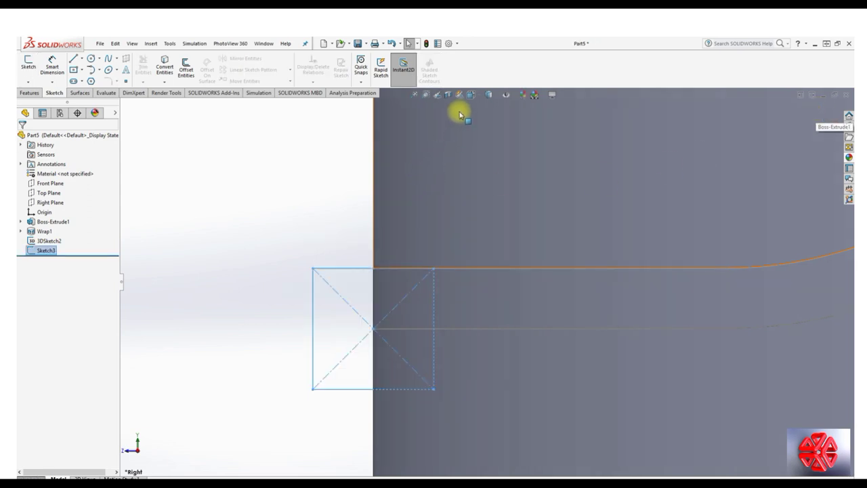
pyautogui.click(472, 95)
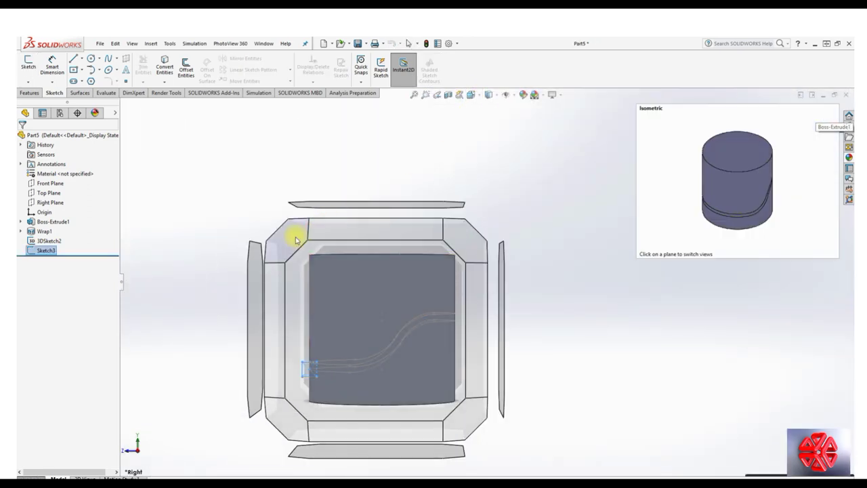
pyautogui.click(296, 236)
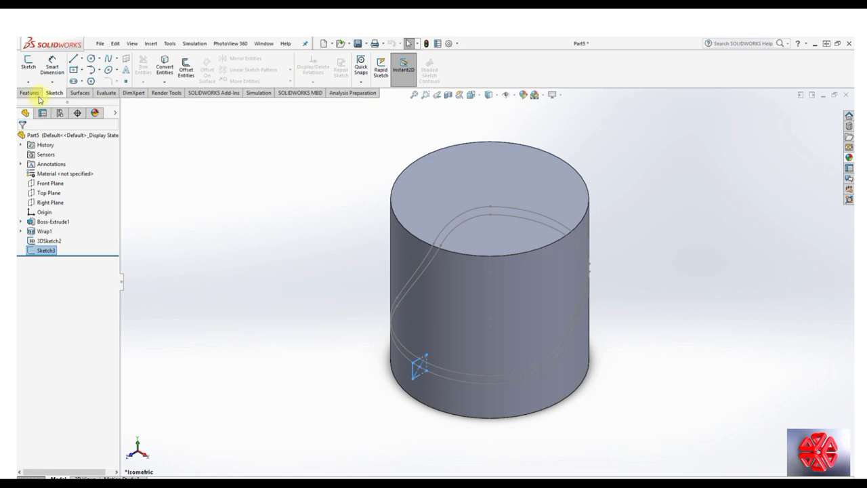
# Step: Try a swept cut along the groove curve, clear its profile, then cancel it
pyautogui.click(30, 93)
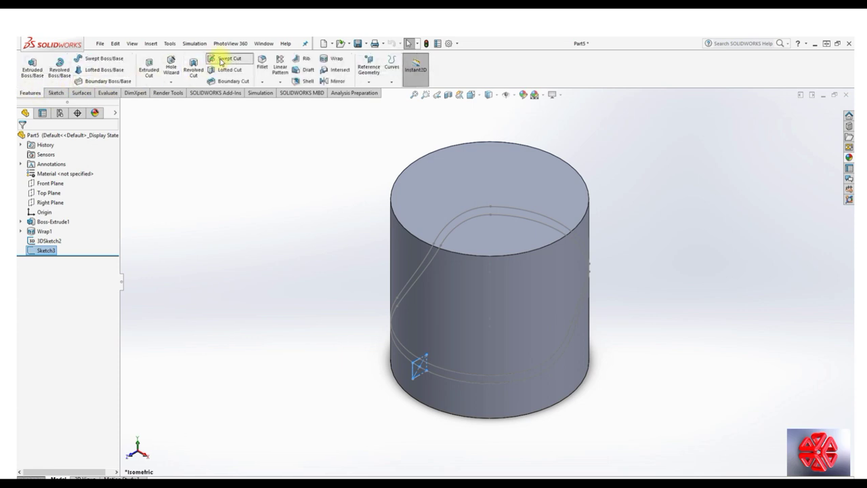
pyautogui.click(221, 62)
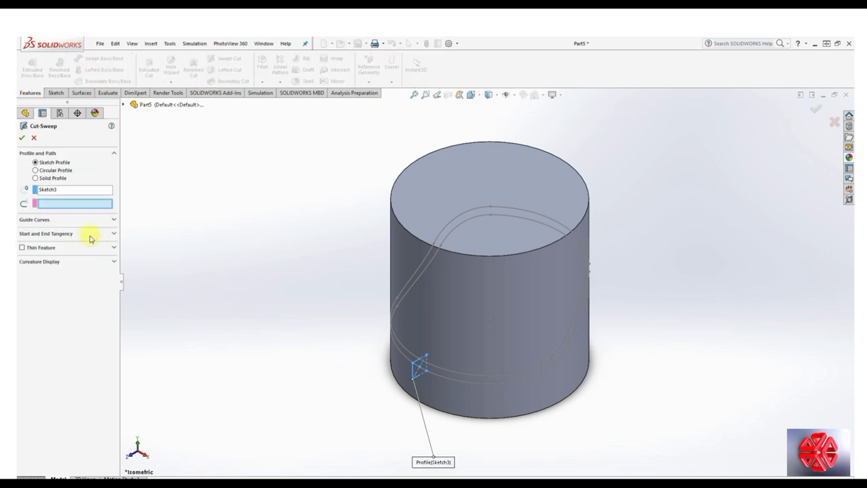
pyautogui.click(441, 372)
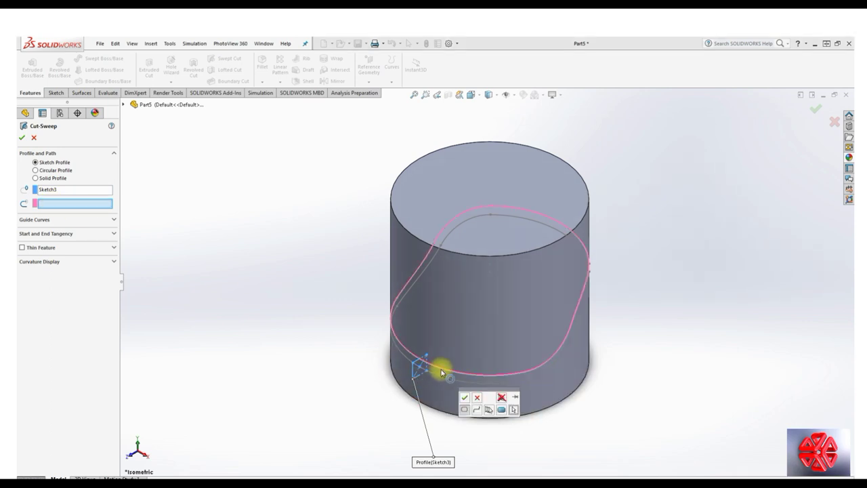
pyautogui.click(46, 191)
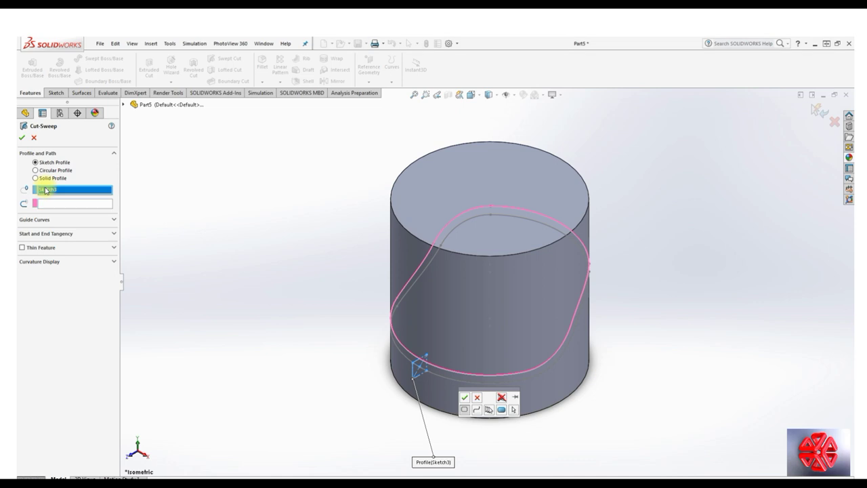
pyautogui.press('Delete')
pyautogui.click(124, 105)
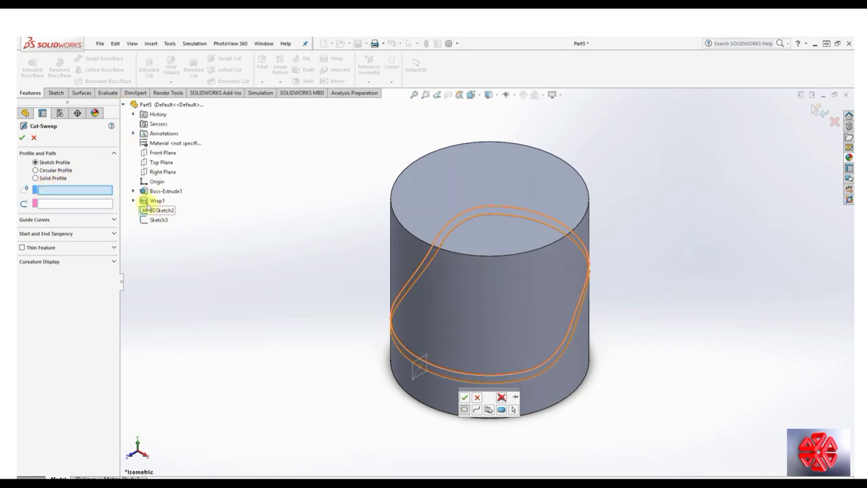
pyautogui.click(34, 138)
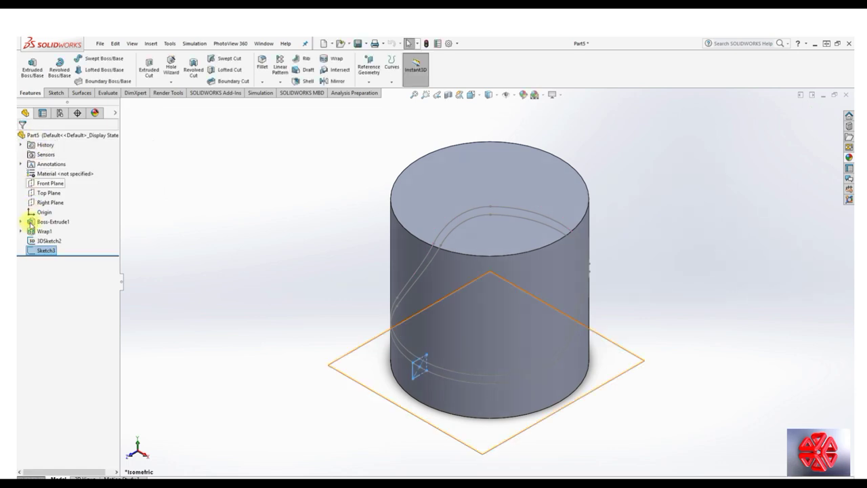
# Step: Suppress Sketch3 and reopen 3DSketch2 for editing
pyautogui.rightClick(53, 252)
pyautogui.click(84, 228)
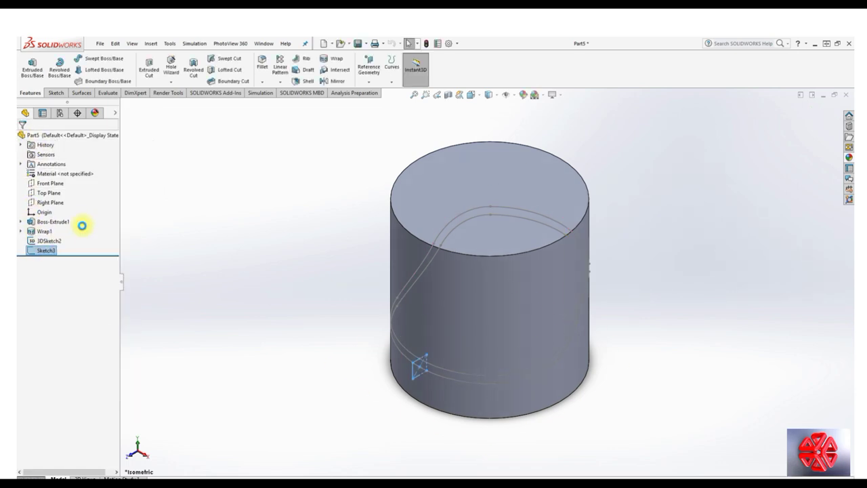
pyautogui.rightClick(53, 241)
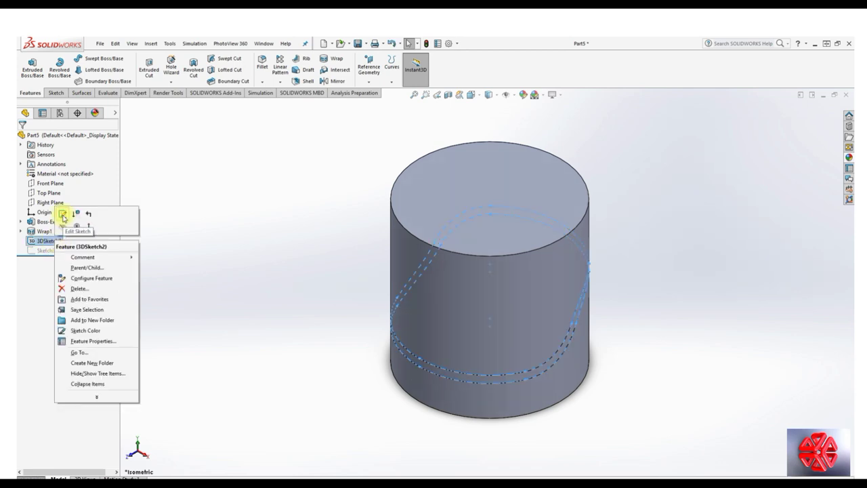
pyautogui.click(63, 214)
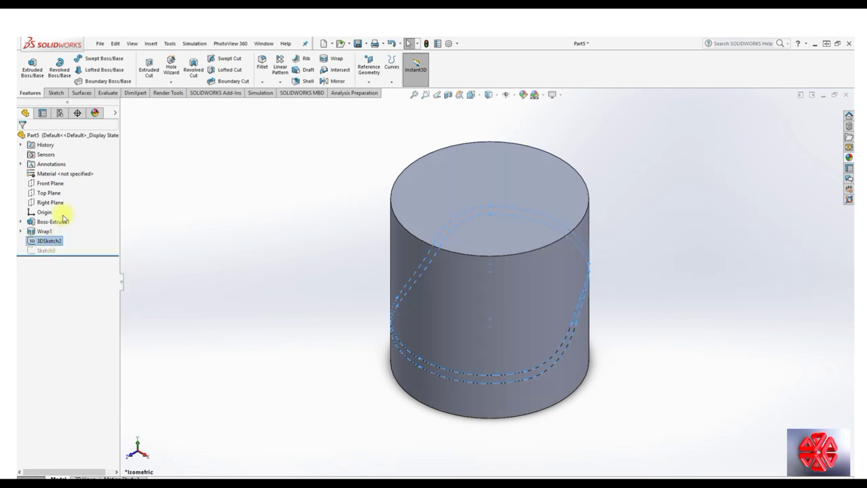
# Step: Remove the second groove loop's arc and spline chain, then exit the 3D sketch
pyautogui.click(466, 384)
pyautogui.rightClick(467, 381)
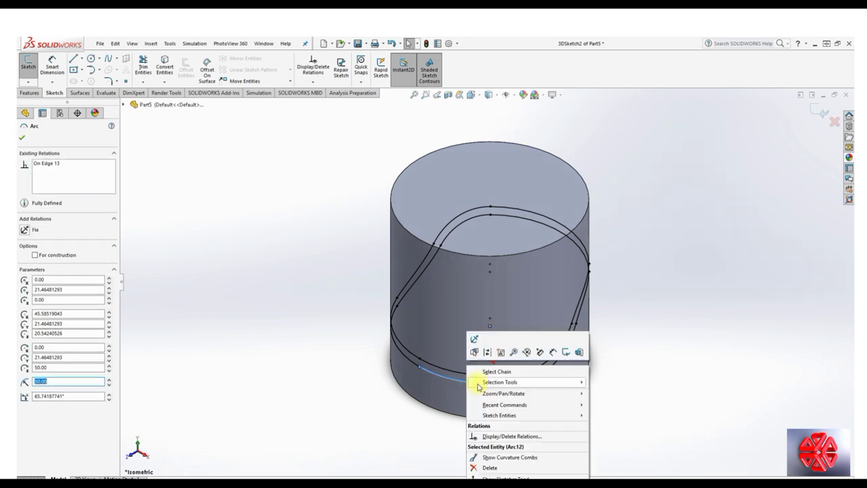
pyautogui.click(491, 374)
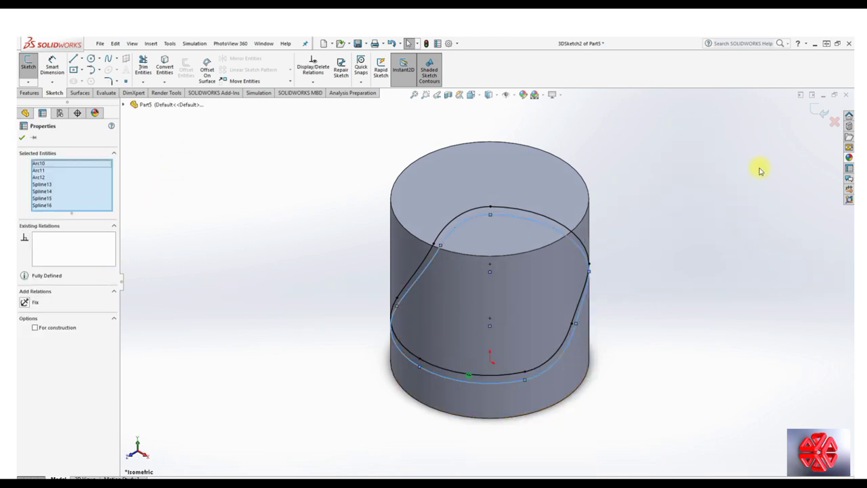
pyautogui.click(603, 350)
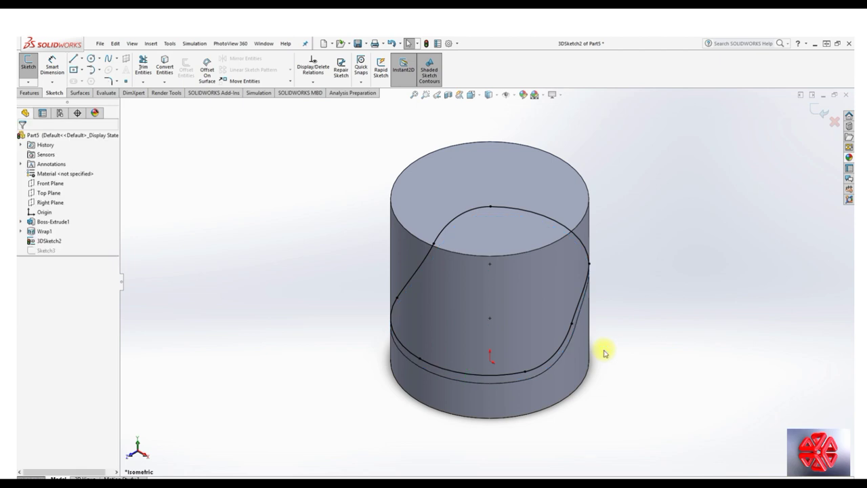
pyautogui.click(793, 123)
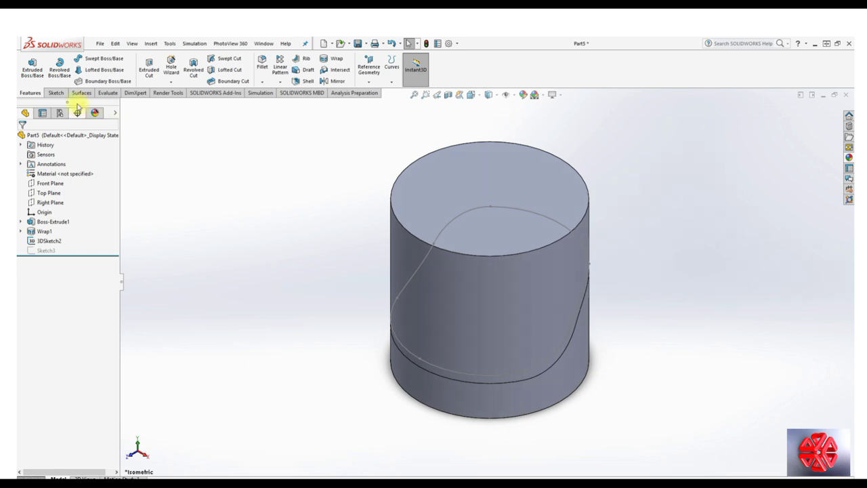
# Step: Create 3DSketch3 containing a converted copy of the groove's tangent curve chain
pyautogui.click(47, 93)
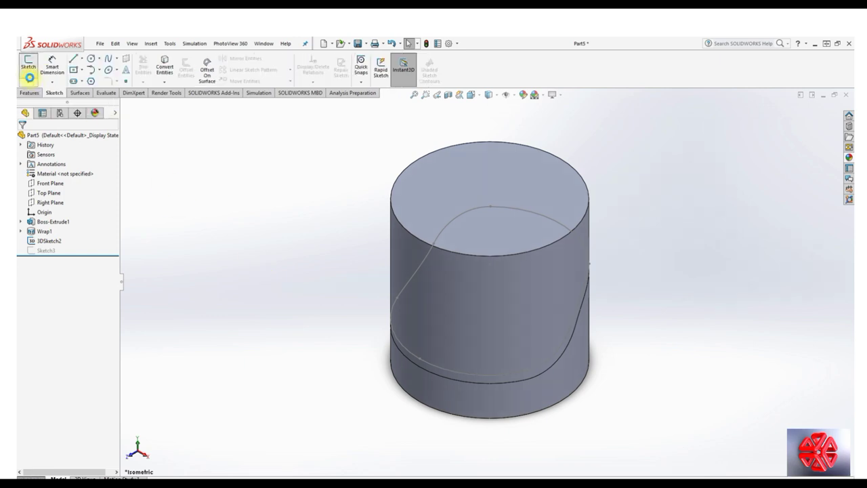
pyautogui.click(27, 67)
pyautogui.click(22, 137)
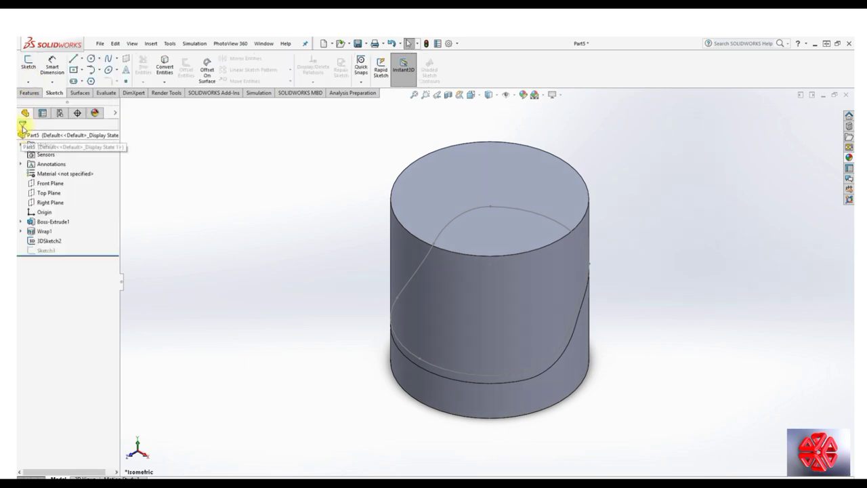
pyautogui.click(28, 81)
pyautogui.click(42, 102)
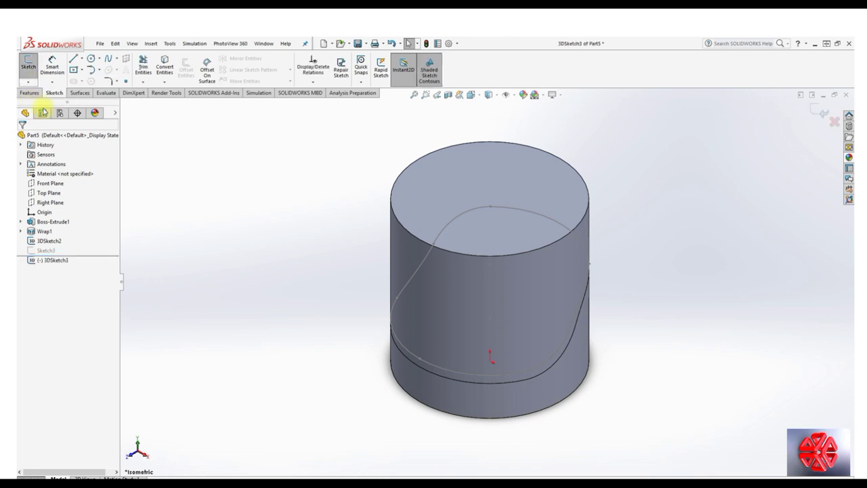
pyautogui.rightClick(536, 372)
pyautogui.click(557, 373)
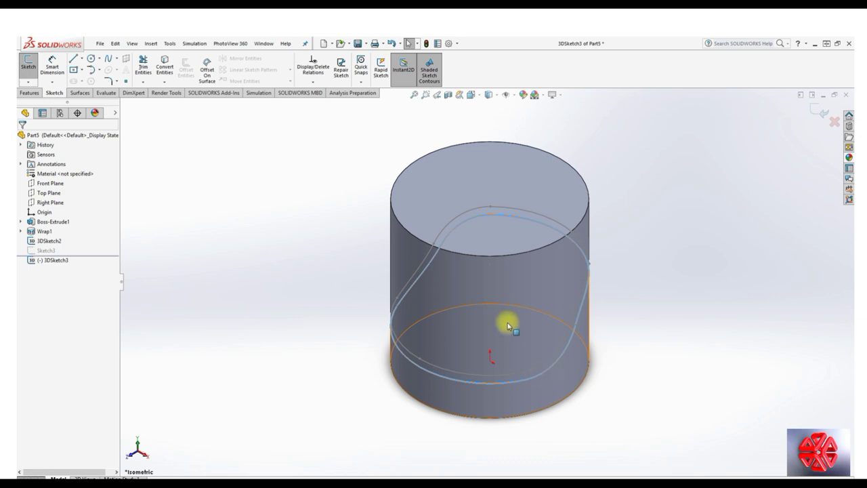
pyautogui.click(165, 71)
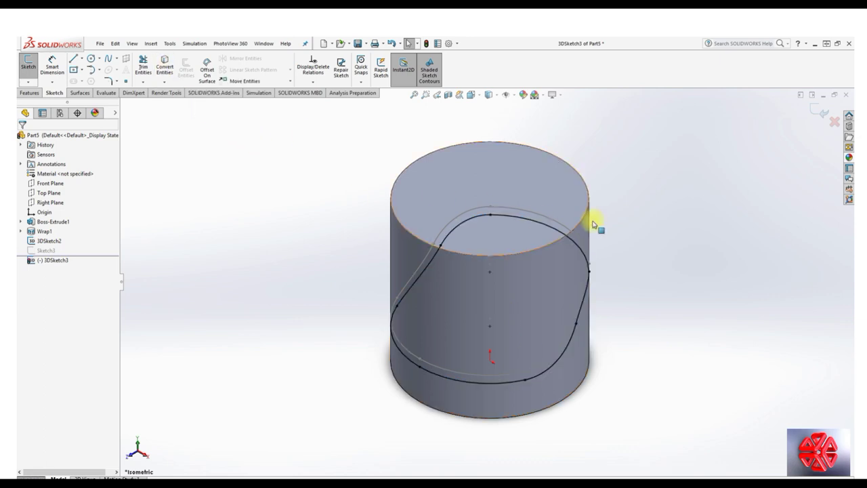
pyautogui.click(823, 112)
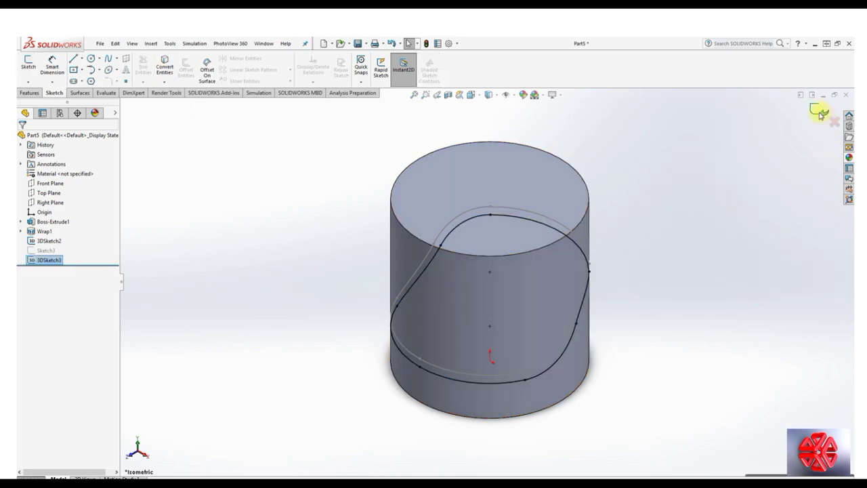
# Step: Delete the old Sketch3 profile from the feature tree
pyautogui.rightClick(45, 251)
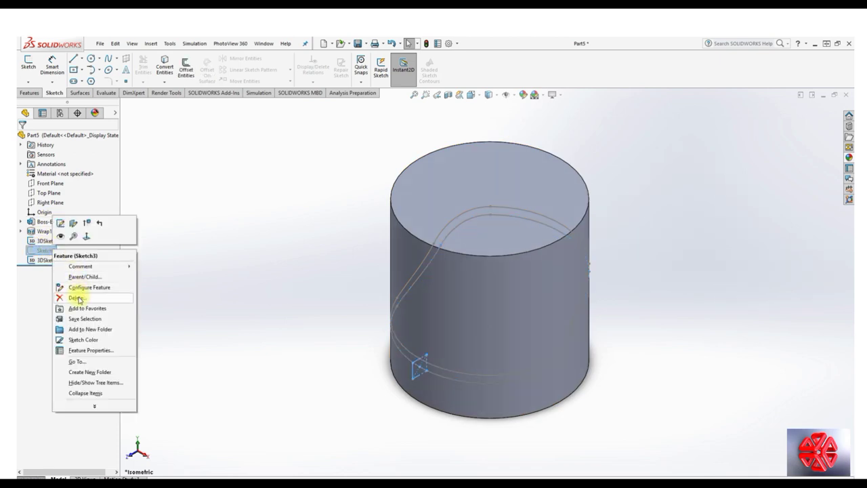
pyautogui.click(79, 288)
pyautogui.click(485, 225)
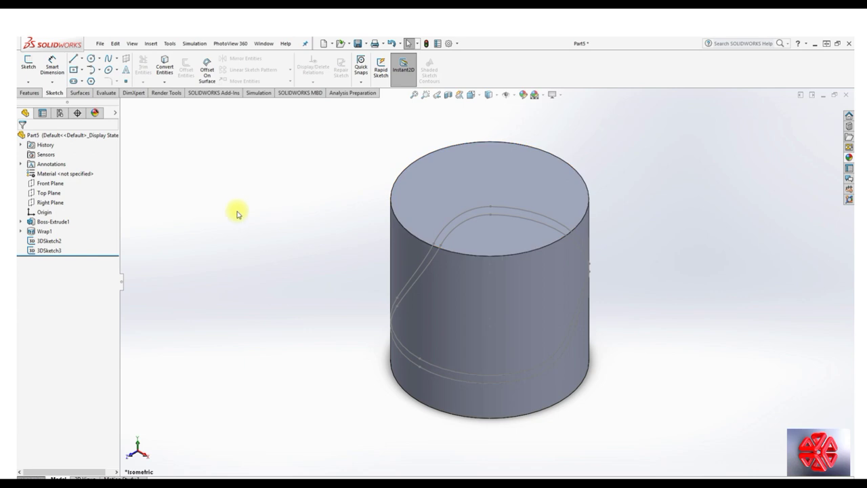
# Step: Start a new sketch on the Right Plane, viewed face-on
pyautogui.rightClick(50, 202)
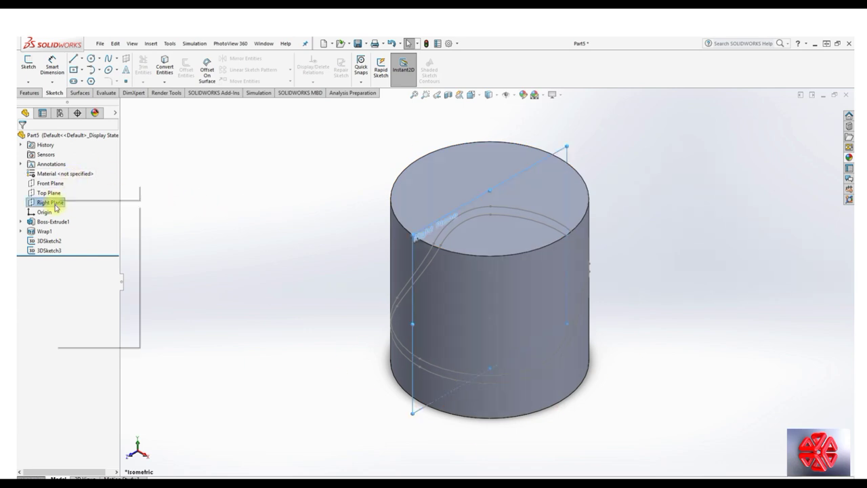
pyautogui.click(106, 188)
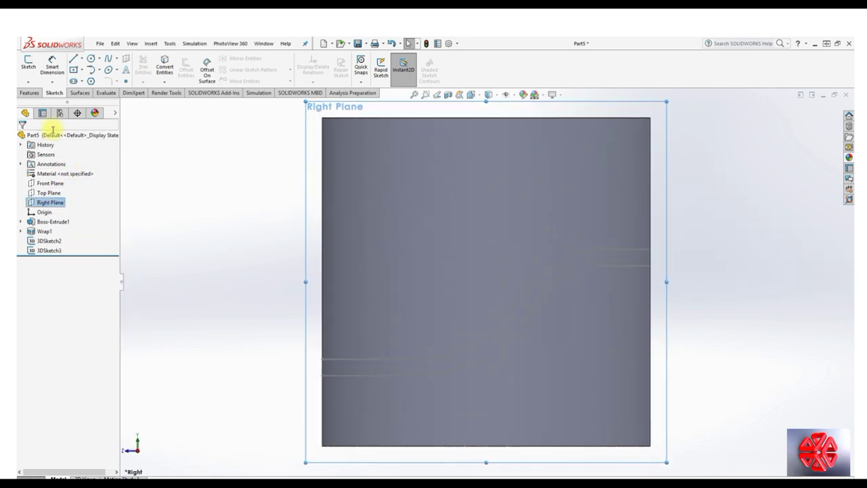
pyautogui.rightClick(54, 200)
pyautogui.click(58, 190)
# Step: Draw a centre rectangle at the path's start and dimension its width 10.0 mm
pyautogui.click(73, 75)
pyautogui.scroll(-3, 359, 366)
pyautogui.scroll(-2, 345, 362)
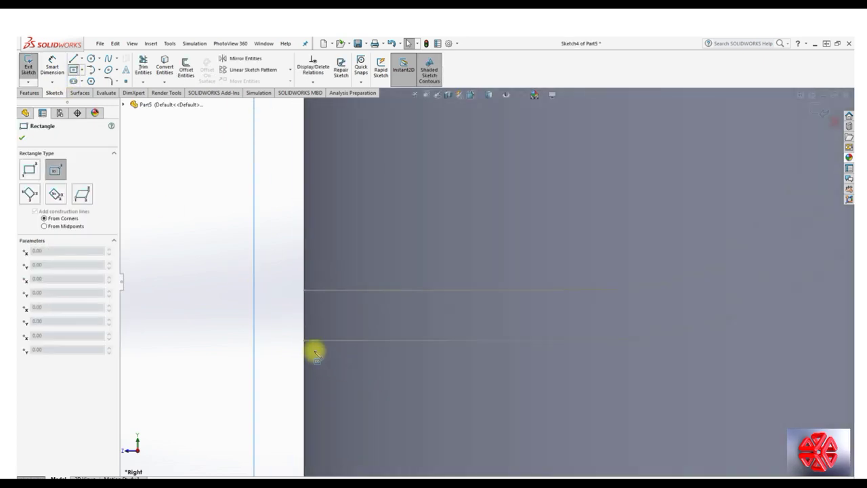
pyautogui.click(294, 330)
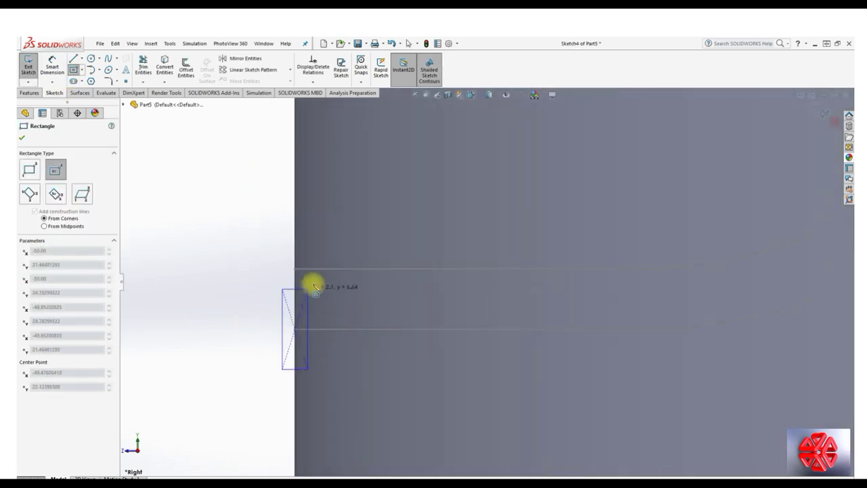
pyautogui.click(331, 270)
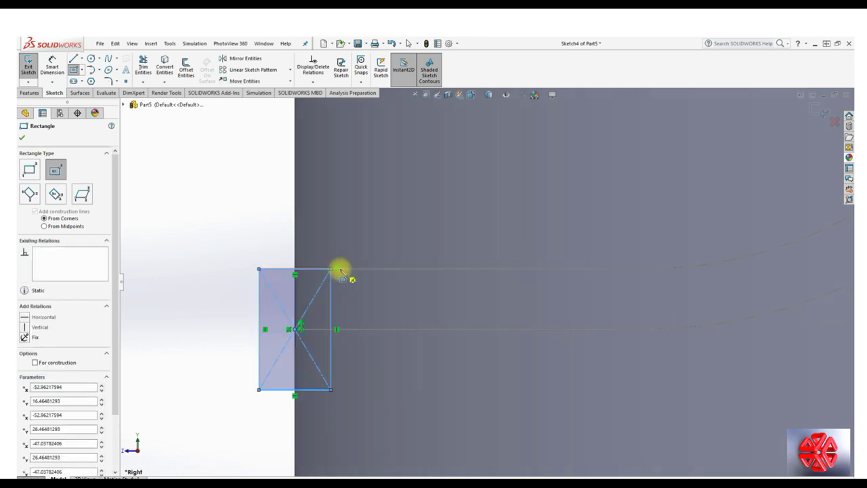
pyautogui.click(73, 70)
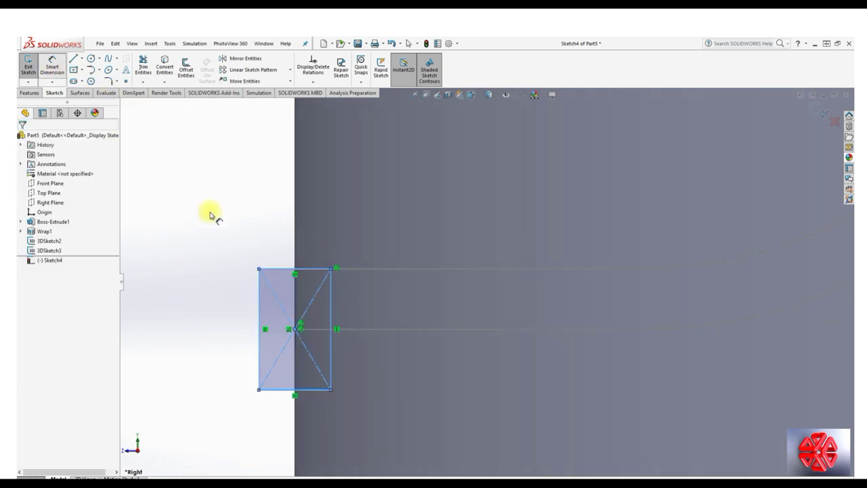
pyautogui.click(281, 269)
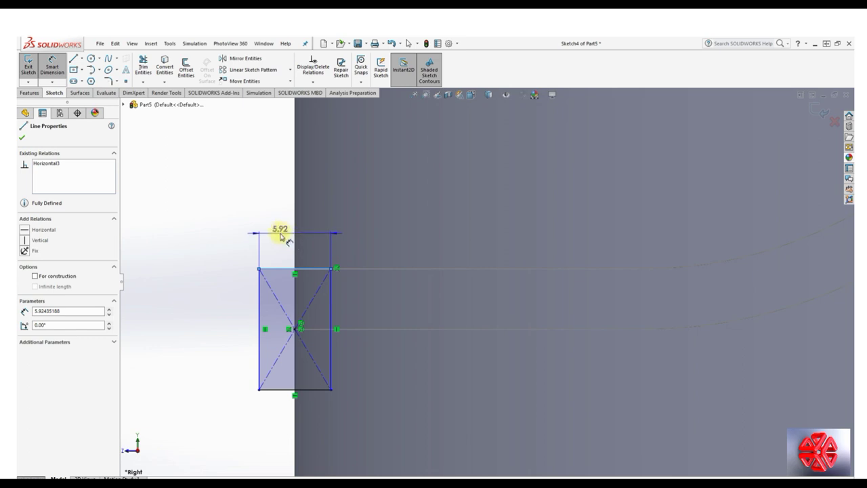
pyautogui.click(281, 235)
pyautogui.write('10.0')
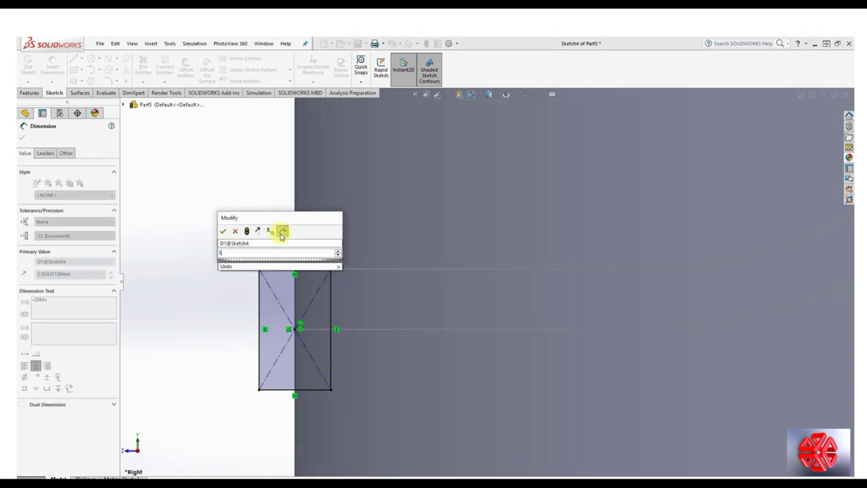
pyautogui.press('Return')
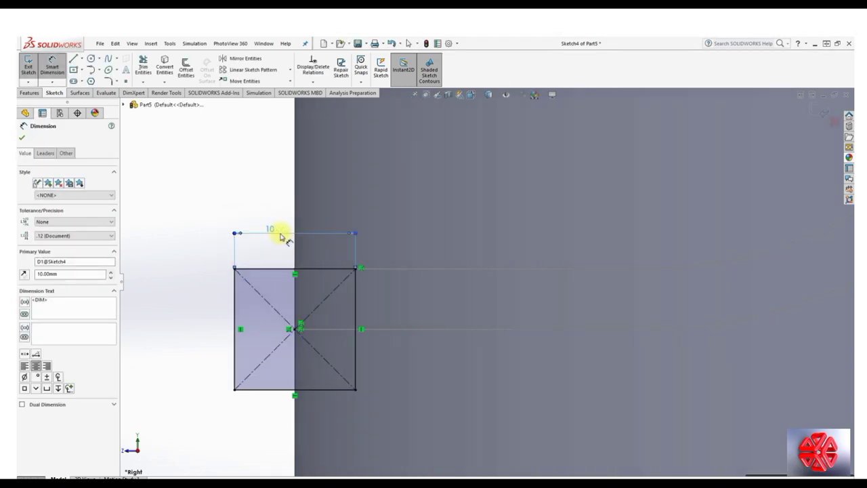
pyautogui.click(24, 139)
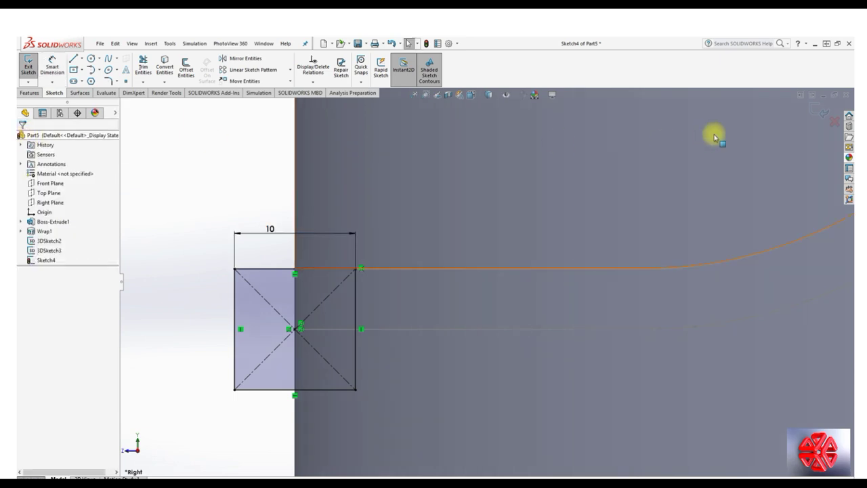
# Step: Exit Sketch4 and view the cylinder in isometric
pyautogui.click(818, 112)
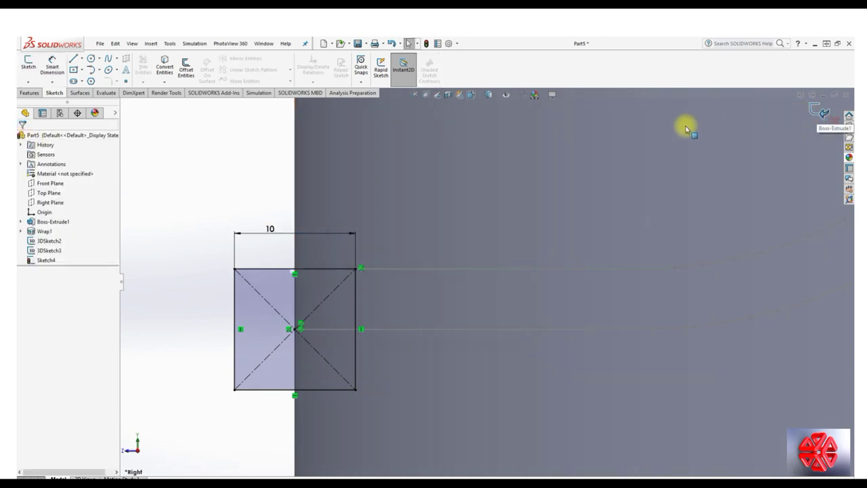
pyautogui.click(474, 95)
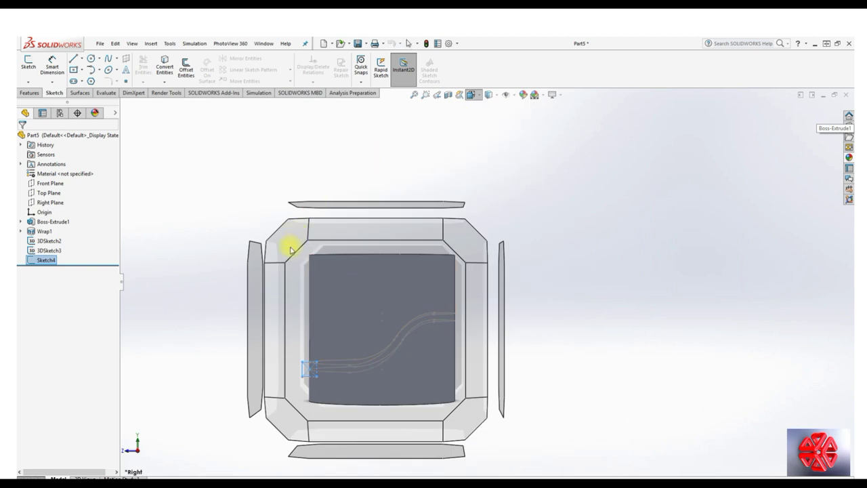
pyautogui.click(290, 248)
pyautogui.click(244, 278)
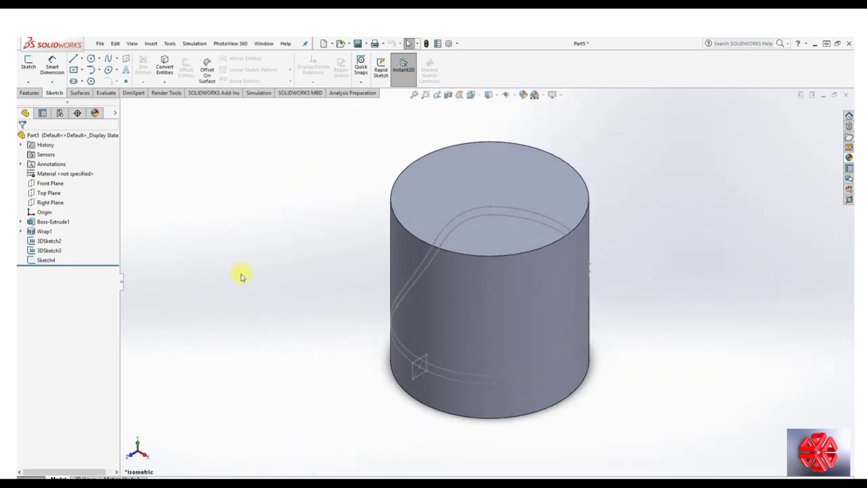
pyautogui.click(38, 93)
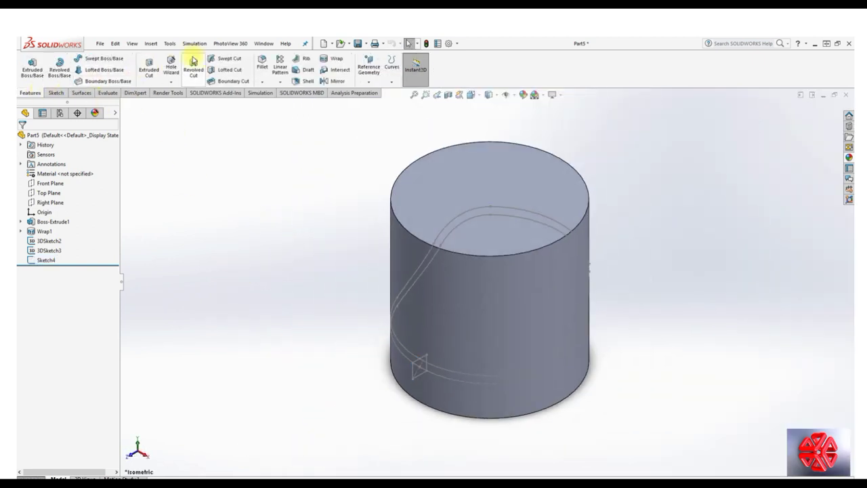
# Step: Set up a swept cut: profile Sketch4, path 3DSketch2, guide curve 3DSketch3
pyautogui.click(216, 60)
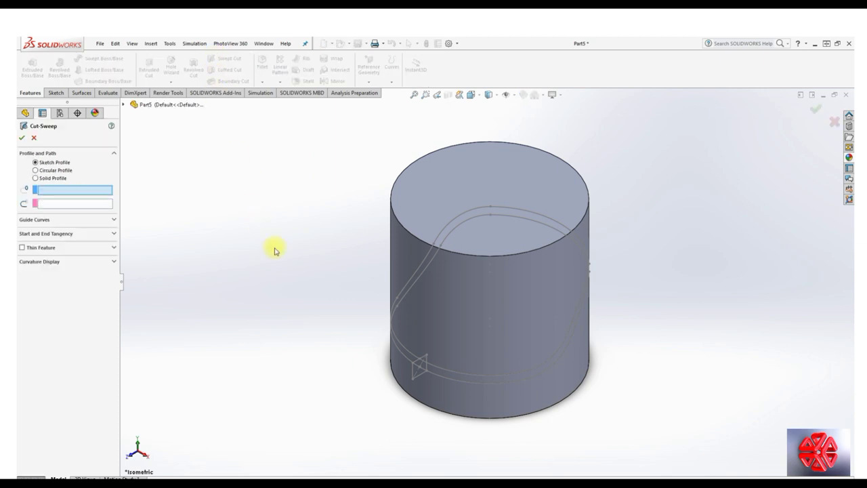
pyautogui.click(125, 105)
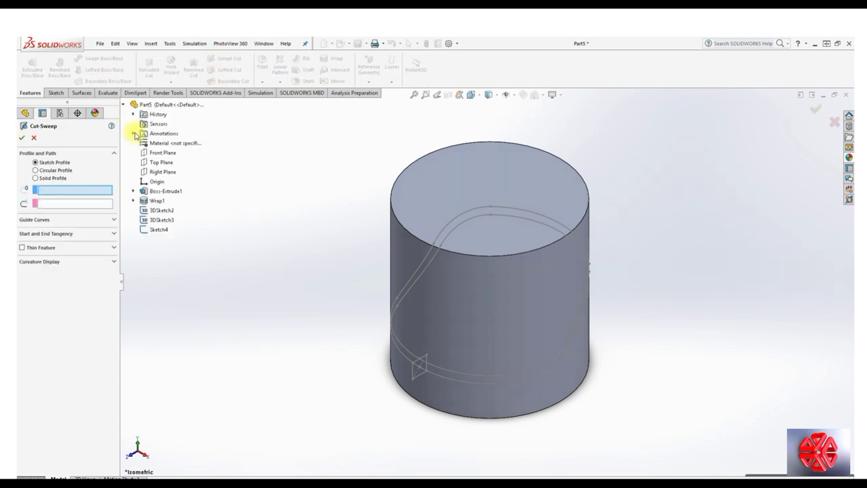
pyautogui.click(159, 229)
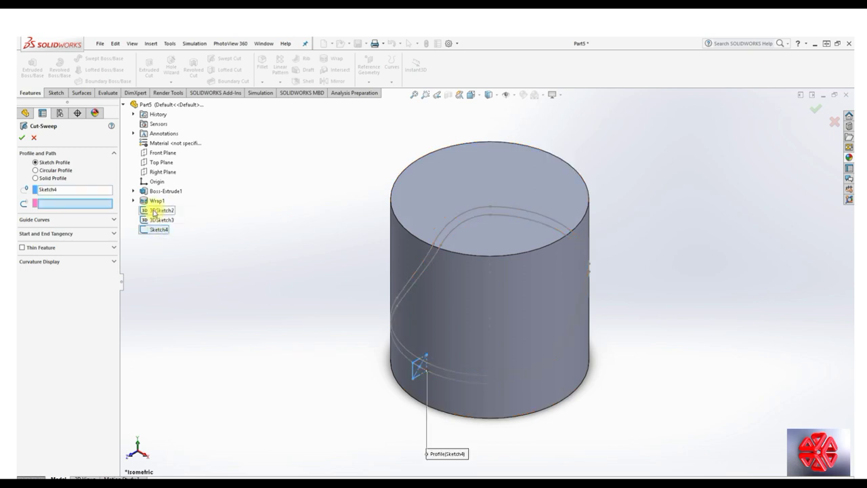
pyautogui.click(151, 210)
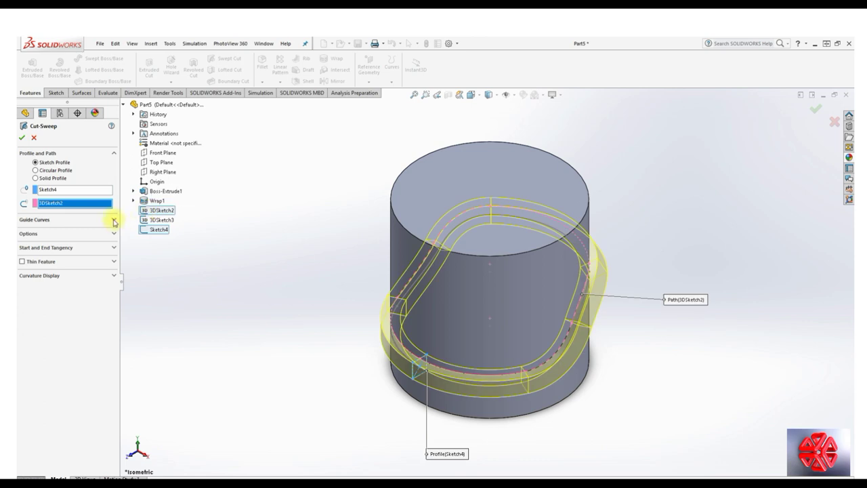
pyautogui.click(113, 221)
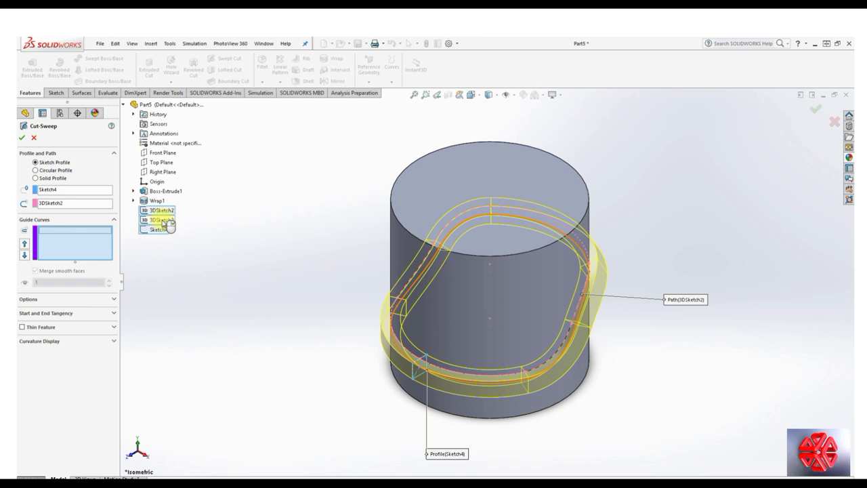
pyautogui.click(163, 221)
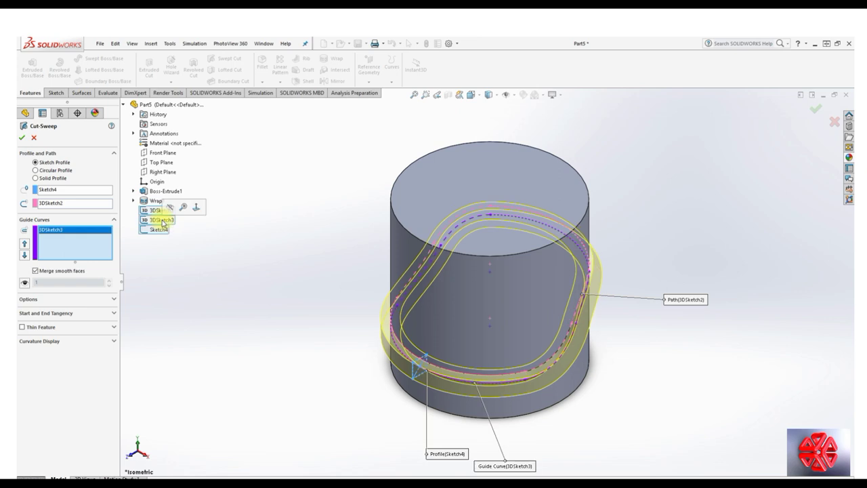
# Step: Merge tangent faces, set twist to Follow Path and First Guide Curve, and create Cut-Sweep1
pyautogui.click(114, 302)
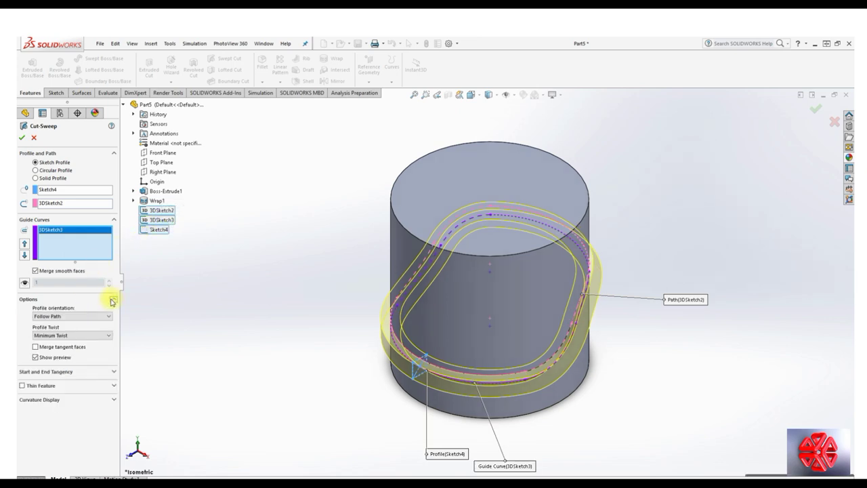
pyautogui.click(36, 347)
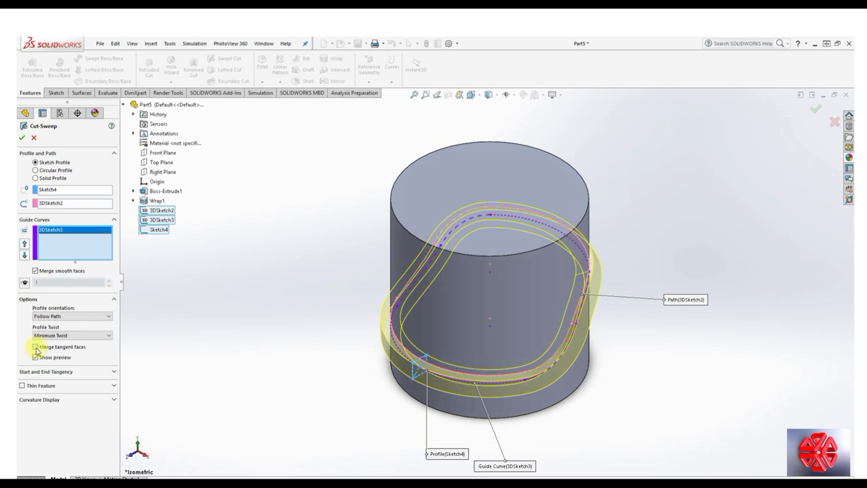
pyautogui.click(74, 336)
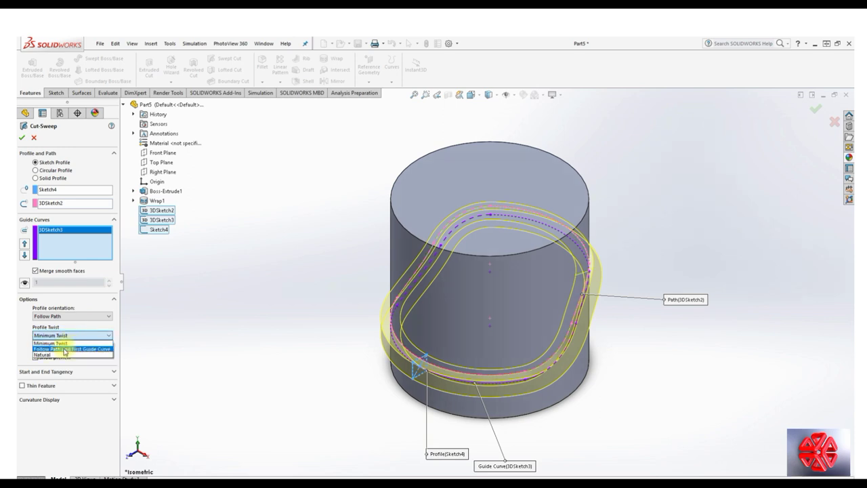
pyautogui.click(73, 349)
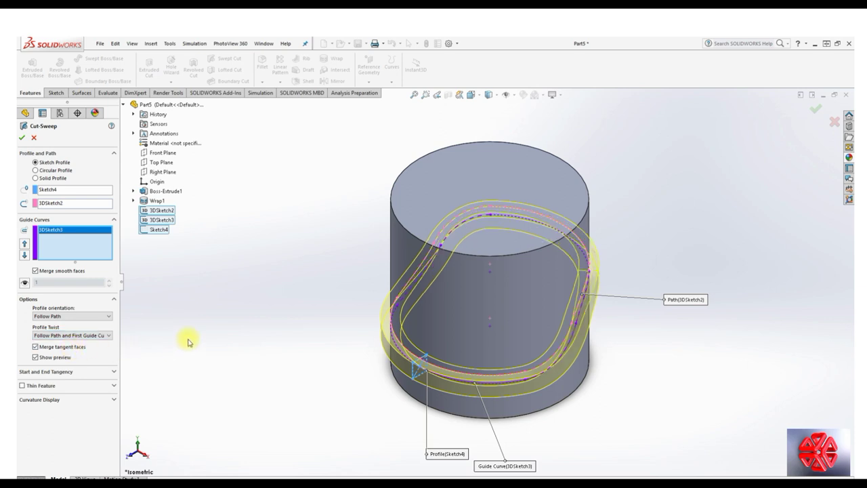
pyautogui.click(475, 98)
pyautogui.click(463, 317)
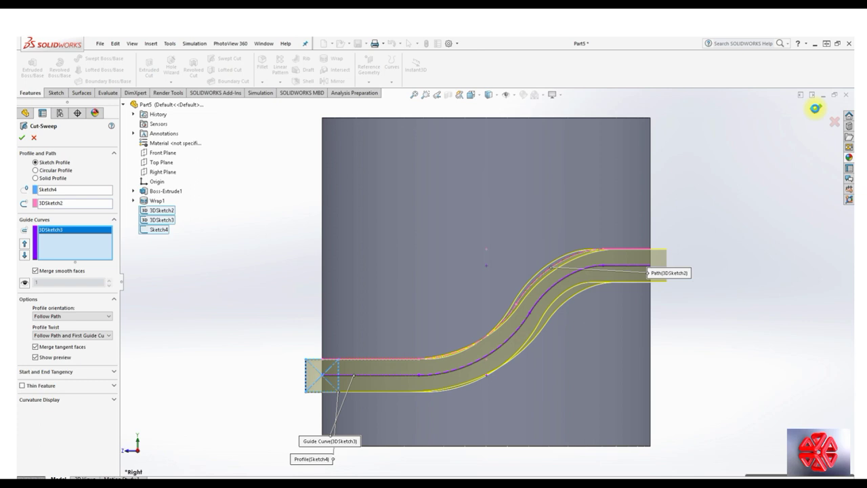
pyautogui.click(815, 108)
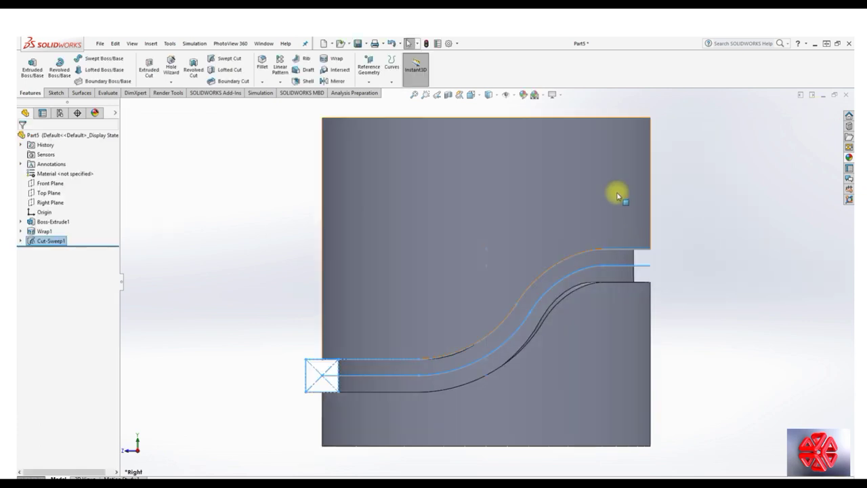
pyautogui.press('space')
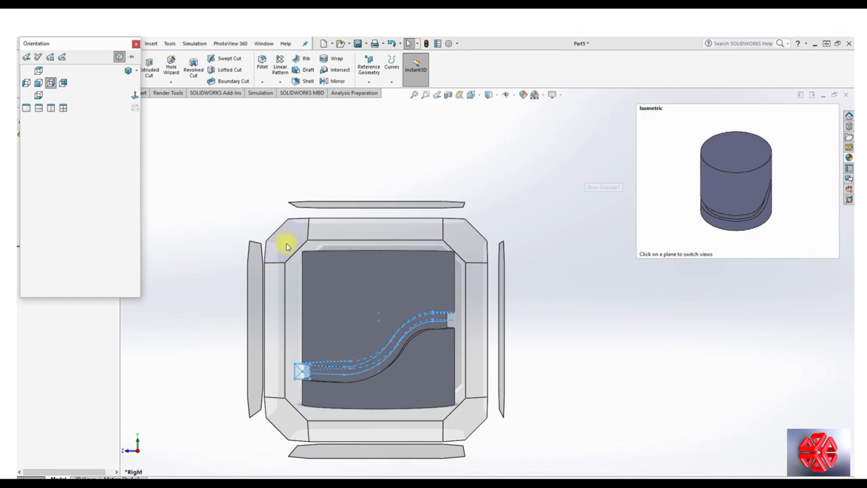
pyautogui.click(286, 244)
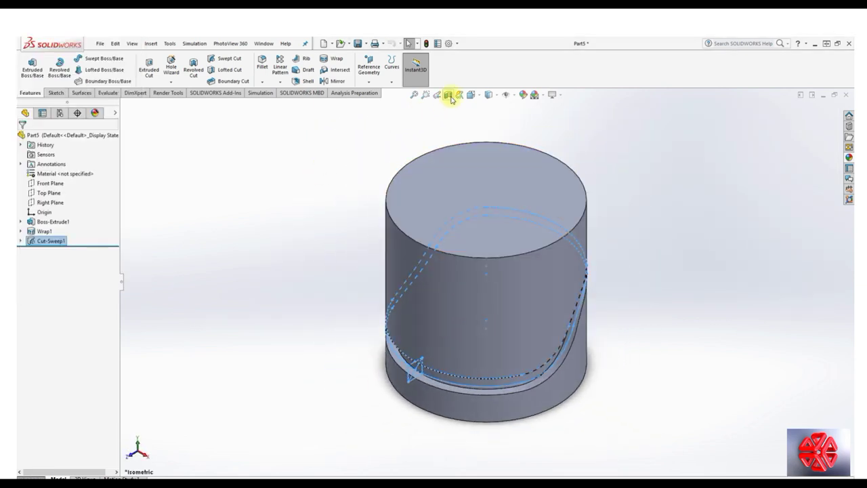
pyautogui.click(449, 96)
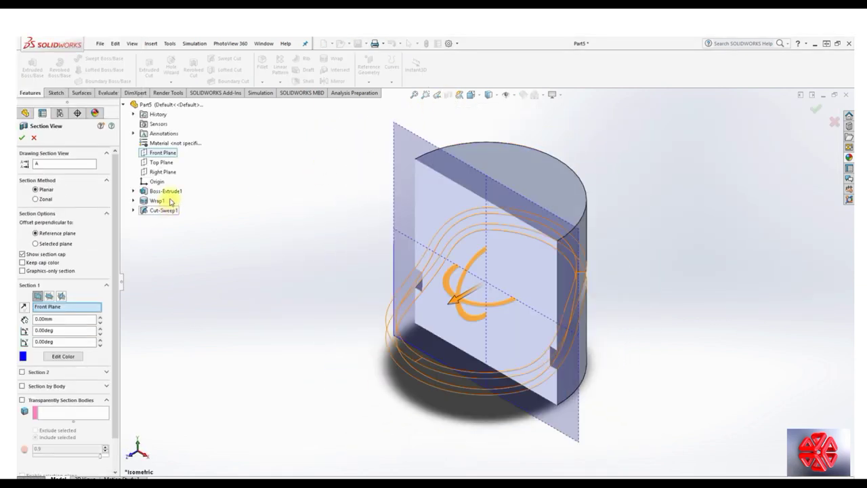
pyautogui.click(161, 172)
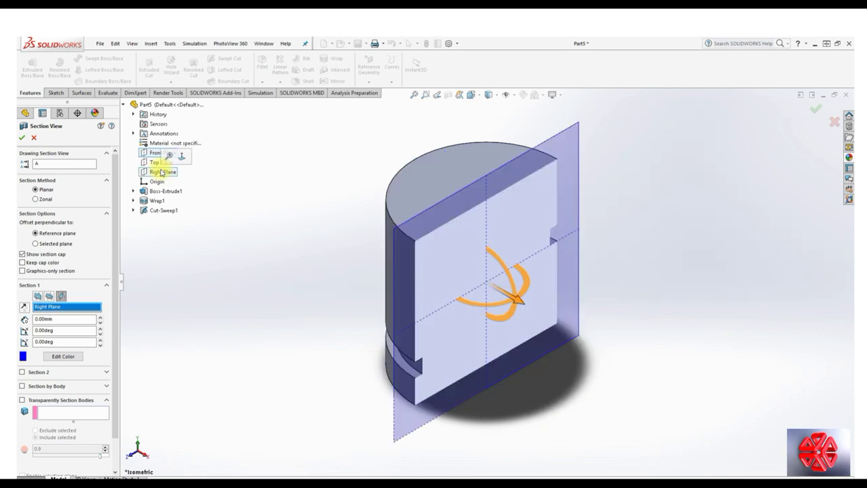
pyautogui.click(22, 137)
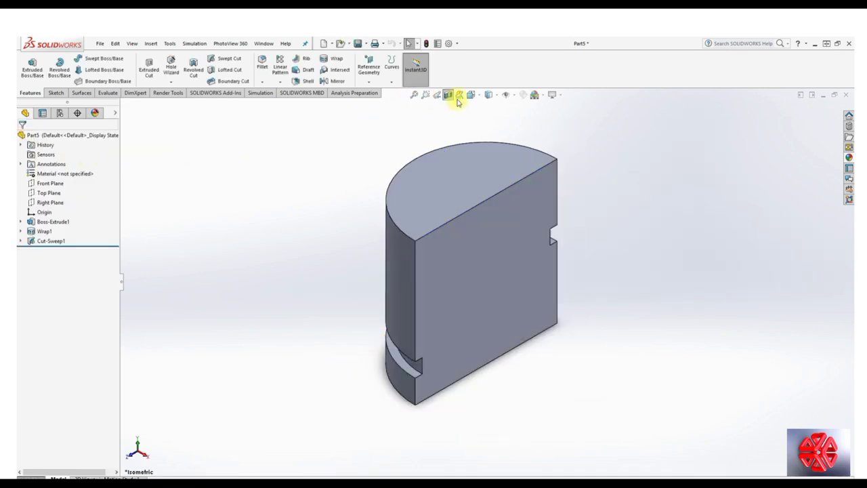
pyautogui.press('space')
pyautogui.click(463, 324)
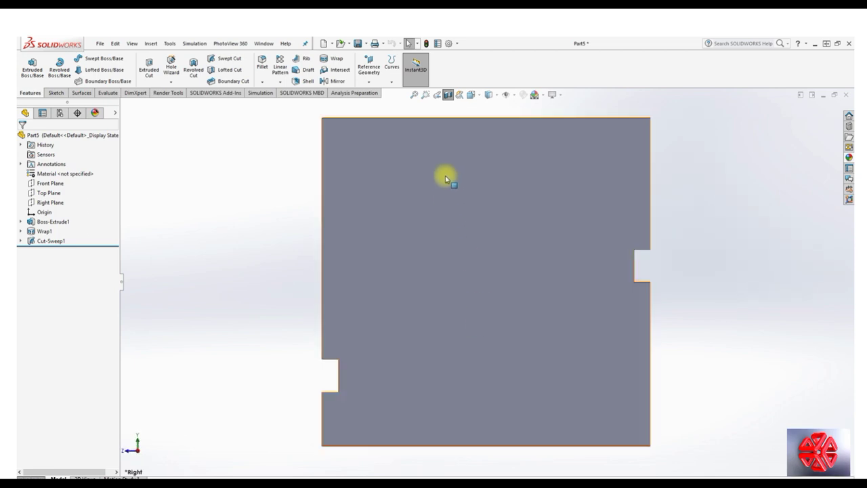
pyautogui.press('space')
pyautogui.press('Escape')
pyautogui.hotkey('ctrl', '7')
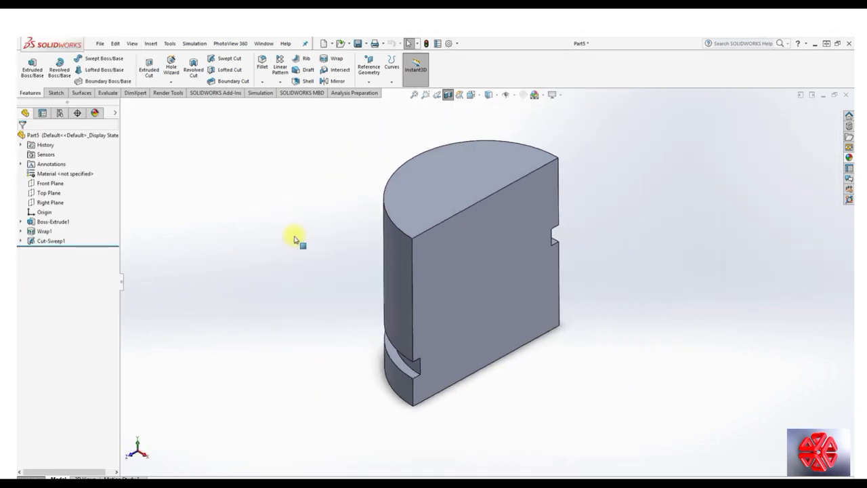
pyautogui.click(449, 99)
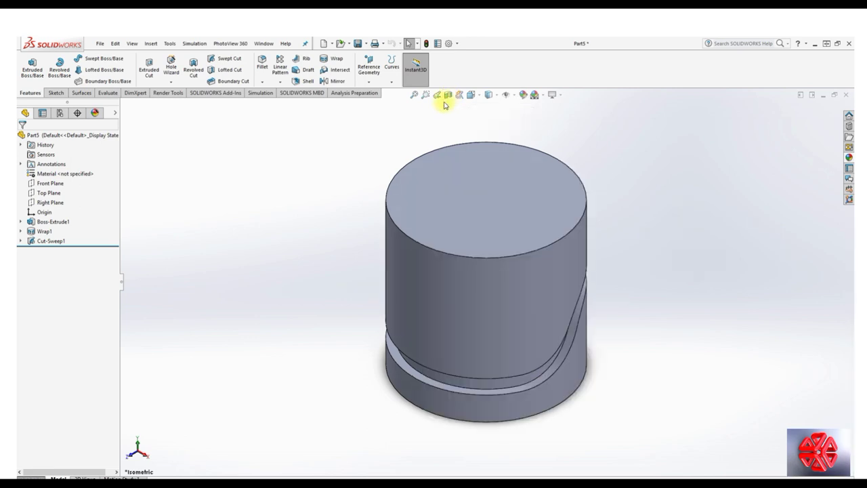
# Step: Save the part as Part3.SLDPRT, replacing the existing file, and make an assembly from it
pyautogui.click(360, 46)
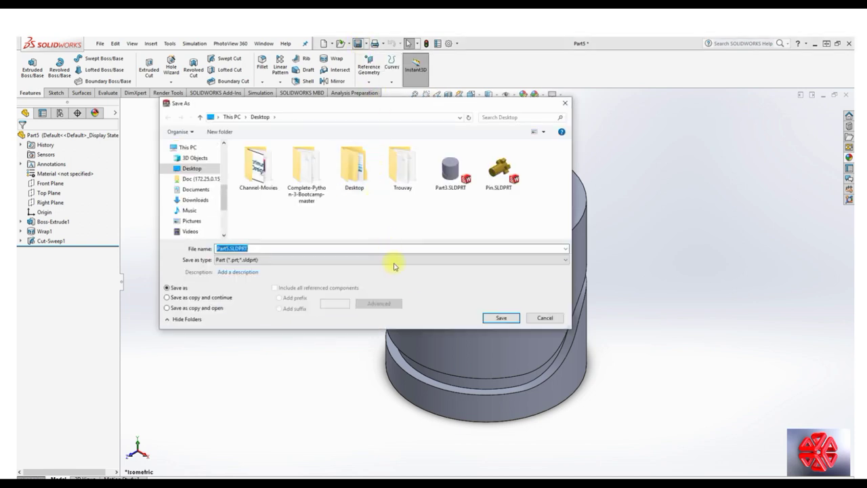
pyautogui.click(448, 173)
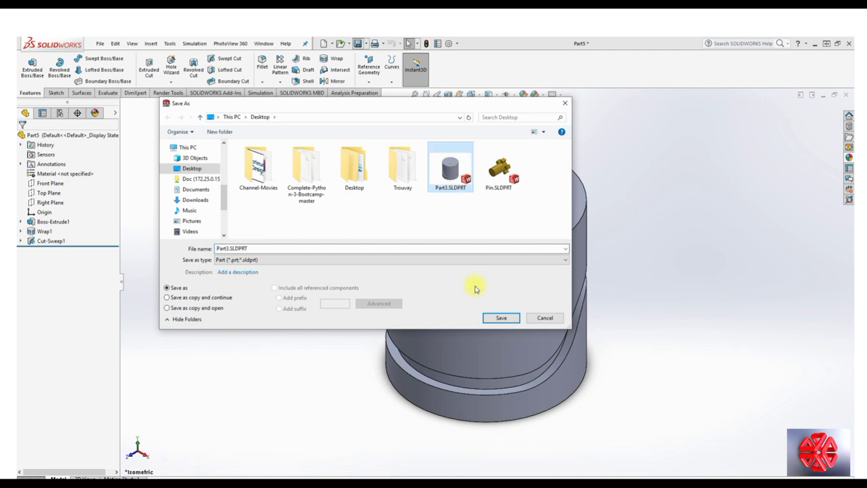
pyautogui.click(502, 318)
pyautogui.click(459, 269)
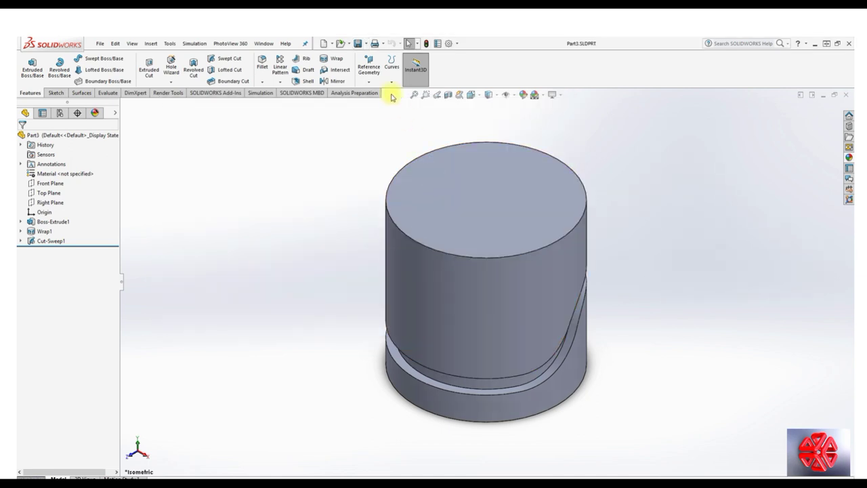
pyautogui.click(331, 43)
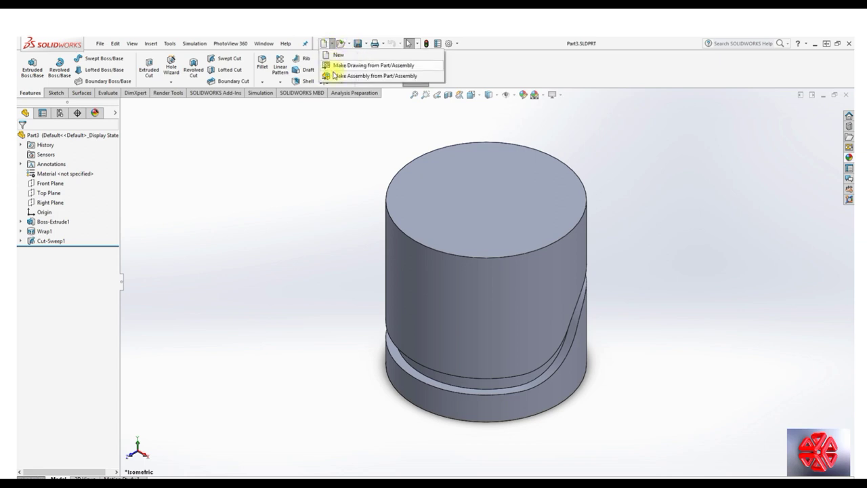
pyautogui.click(334, 75)
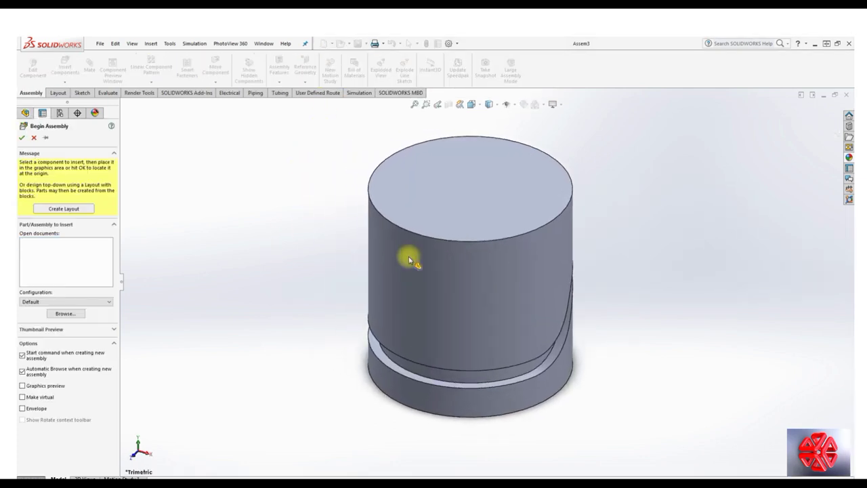
# Step: Place Part3 at the assembly origin and show its temporary axes
pyautogui.click(402, 257)
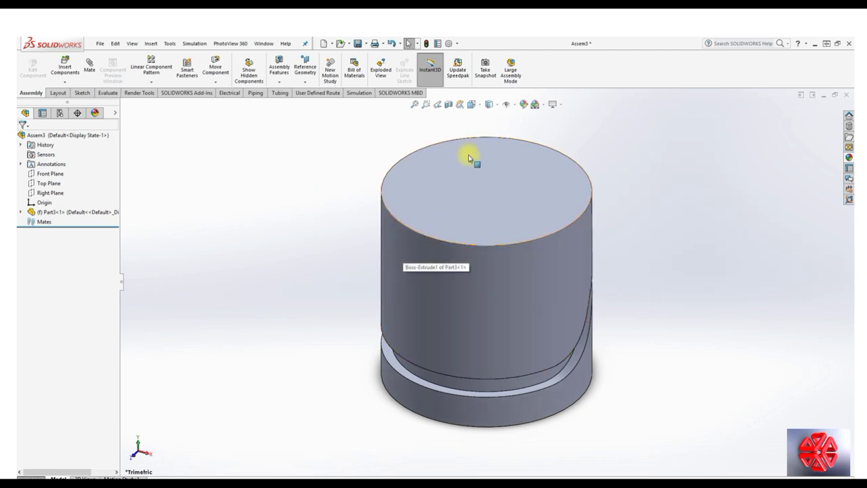
pyautogui.click(514, 105)
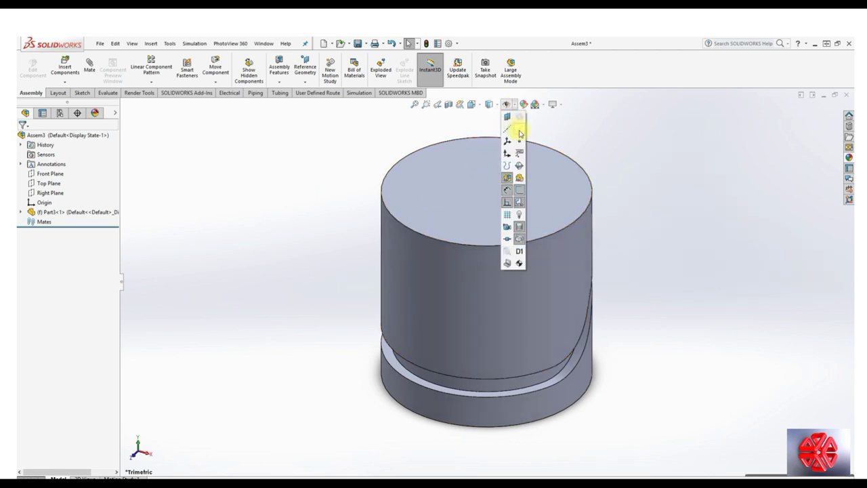
pyautogui.click(519, 129)
pyautogui.click(515, 106)
pyautogui.click(507, 103)
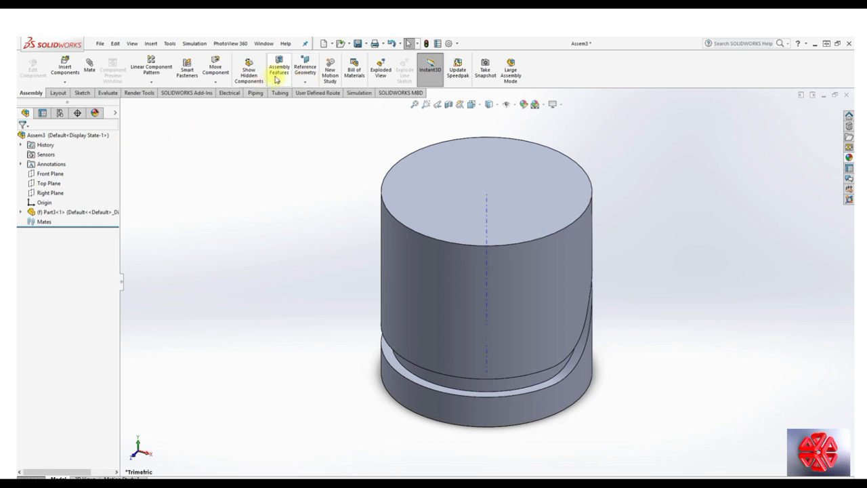
# Step: Create Axis1 at the intersection of the assembly's Front and Right Planes
pyautogui.click(305, 82)
pyautogui.click(308, 103)
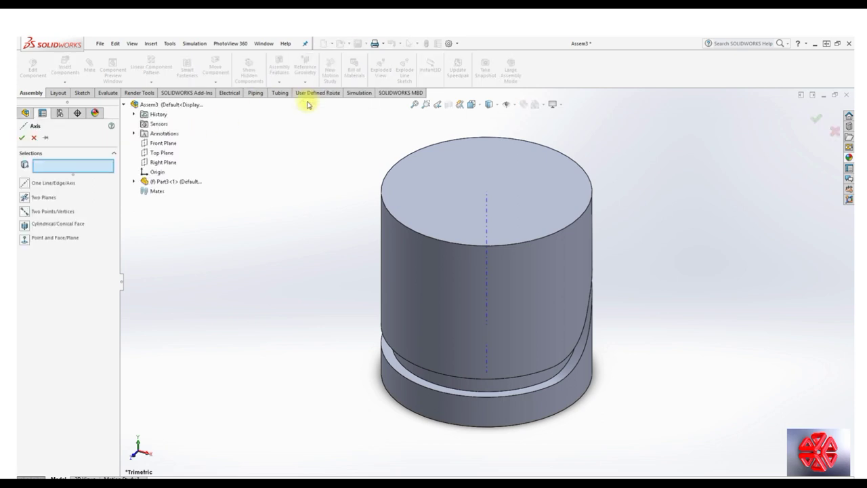
pyautogui.click(163, 143)
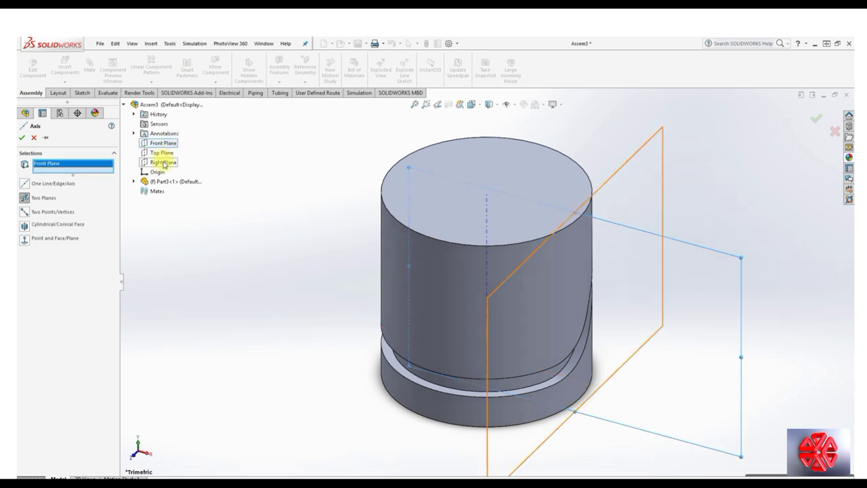
pyautogui.click(164, 162)
pyautogui.click(22, 139)
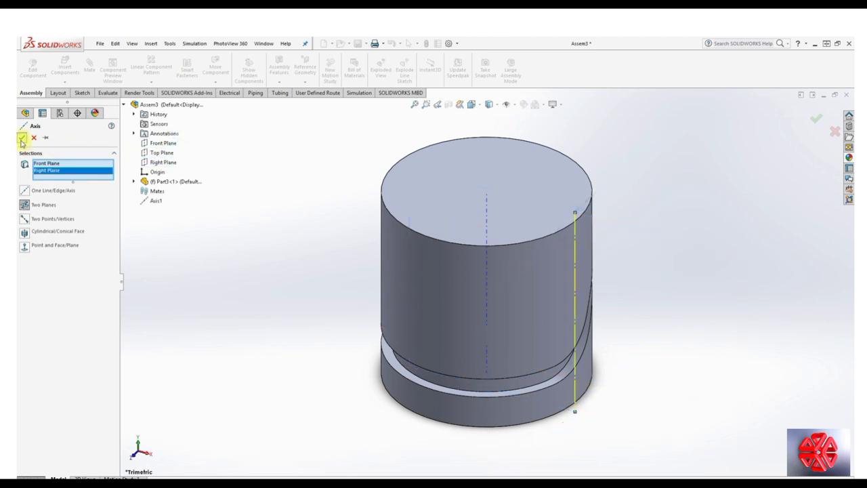
pyautogui.click(140, 170)
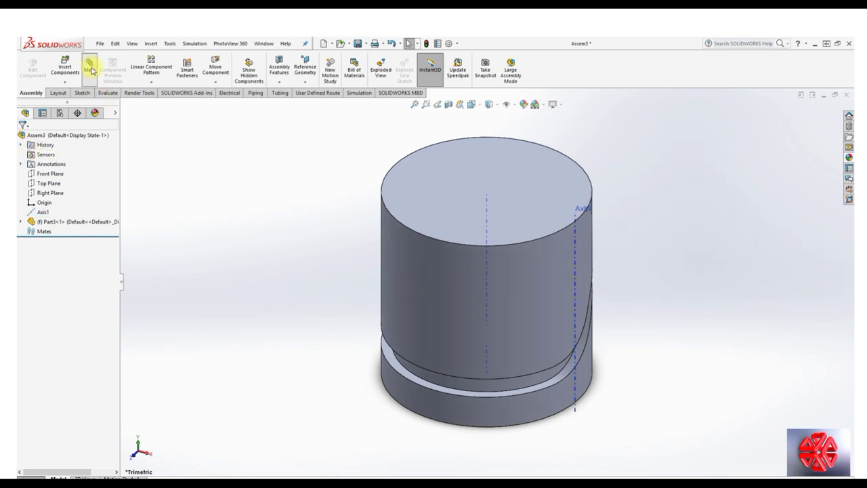
# Step: Add a first Coincident mate between the cylinder's central axis and Axis1
pyautogui.click(91, 68)
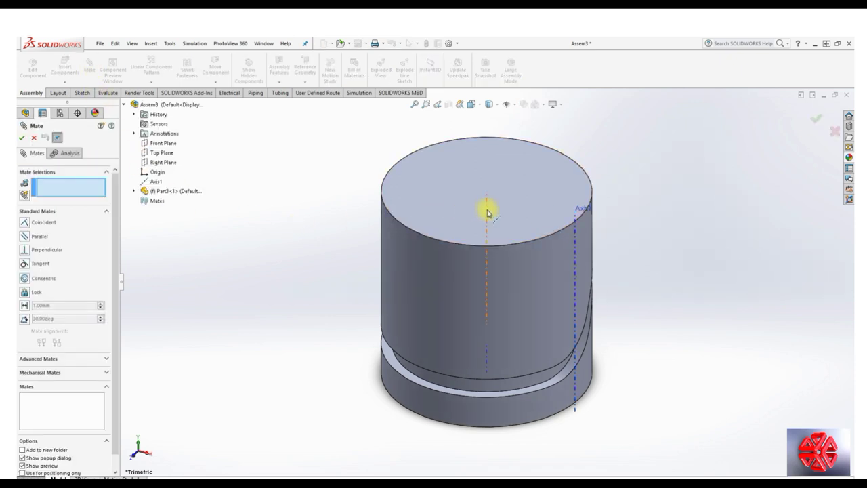
pyautogui.click(487, 213)
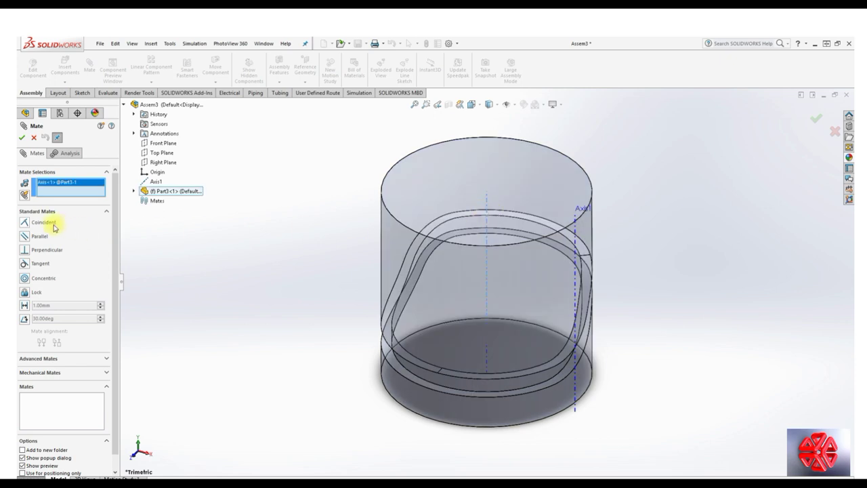
pyautogui.click(576, 234)
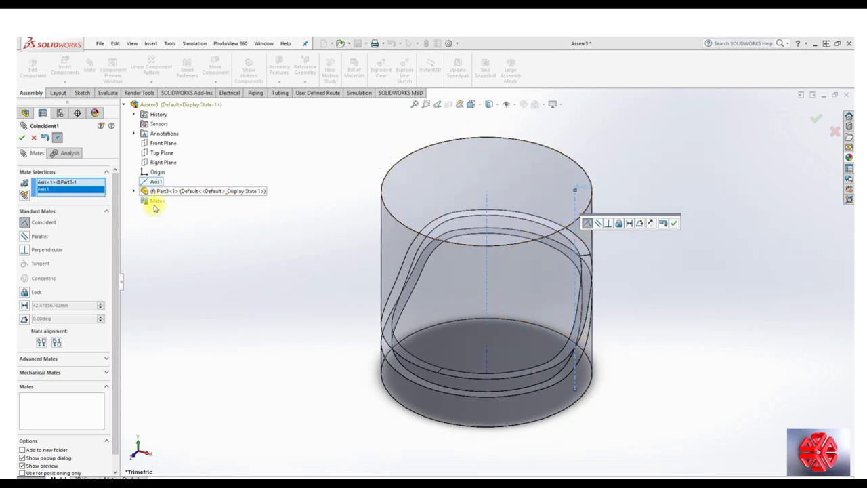
pyautogui.click(34, 141)
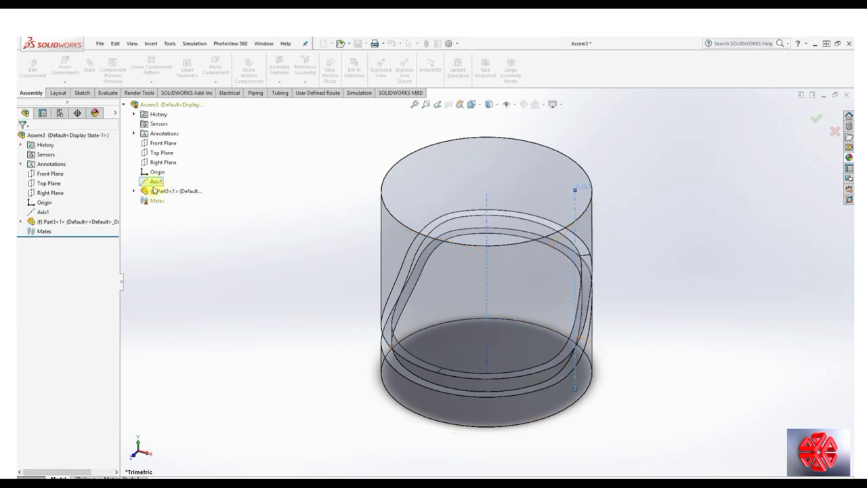
# Step: Float Part3, then mate its central axis coincident with Axis1
pyautogui.rightClick(78, 224)
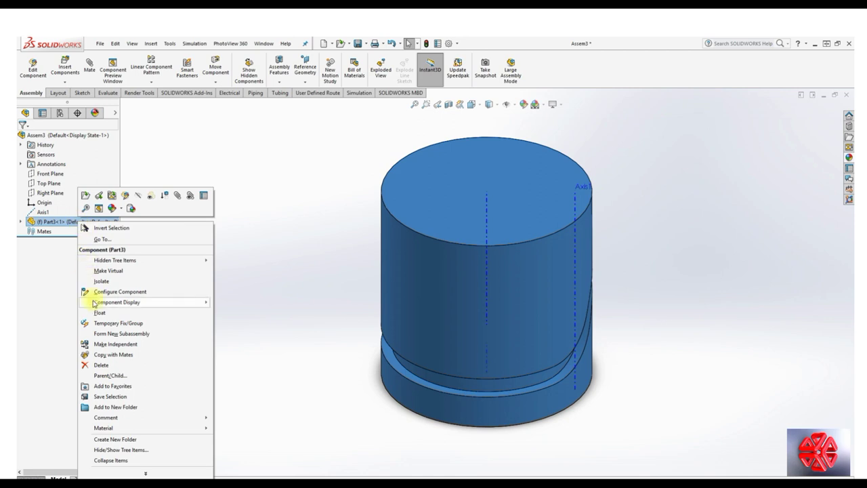
pyautogui.click(116, 315)
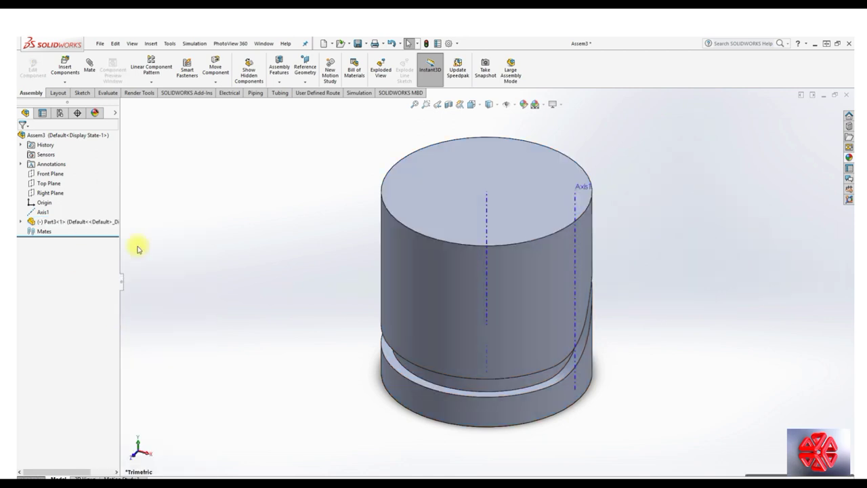
pyautogui.click(90, 68)
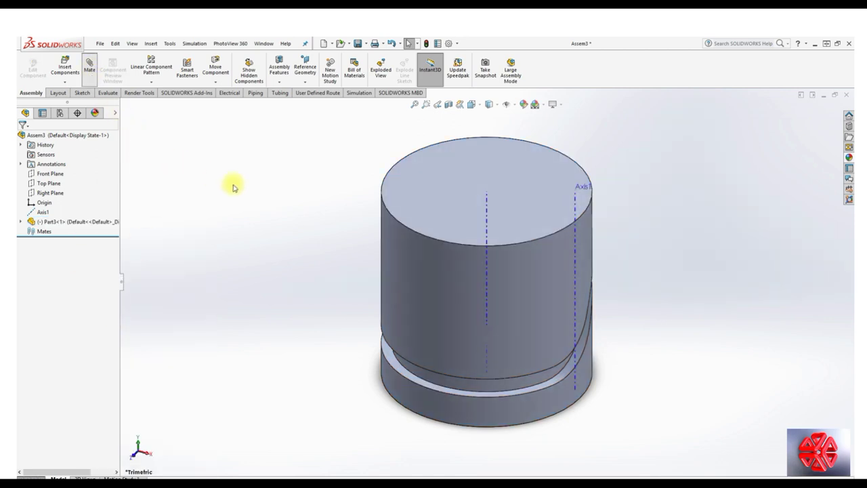
pyautogui.click(491, 217)
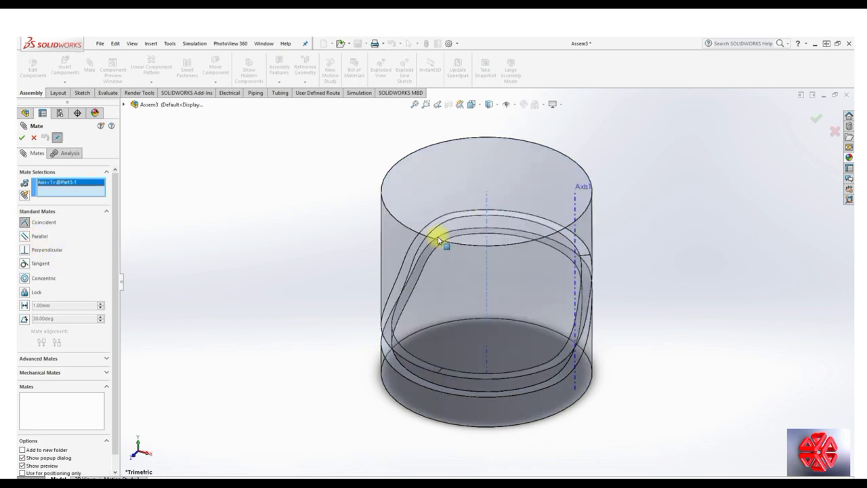
pyautogui.click(574, 209)
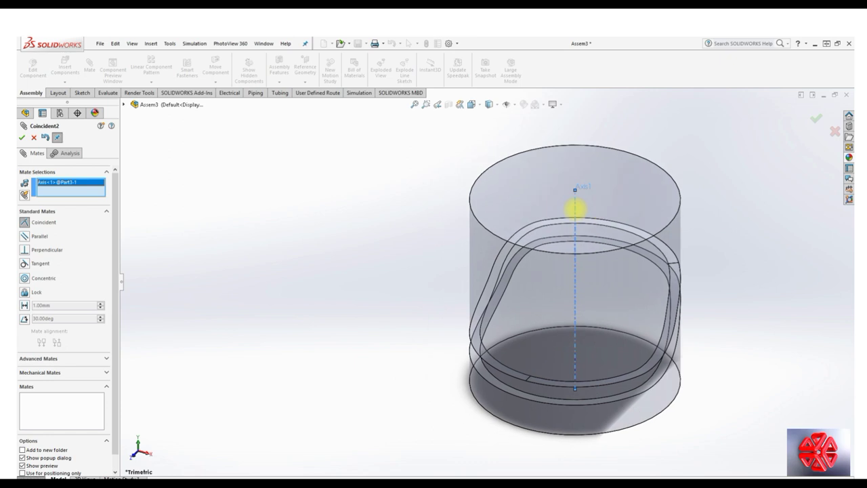
pyautogui.press('Return')
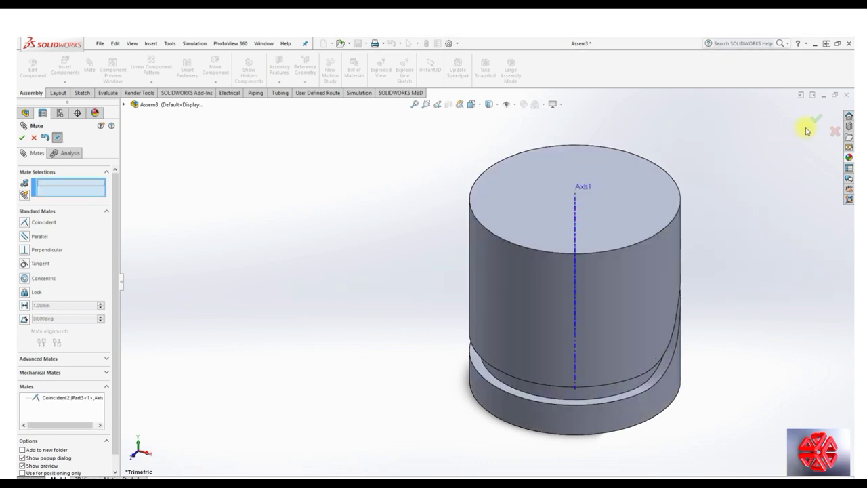
pyautogui.click(816, 122)
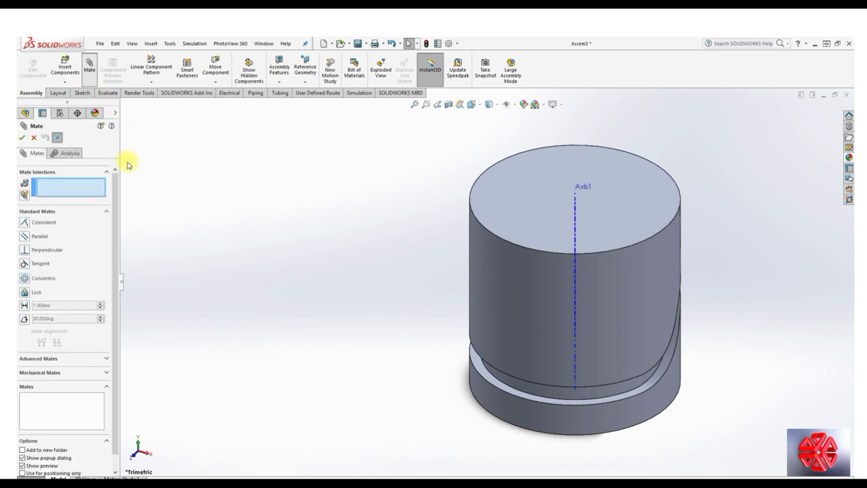
# Step: Mate Part3's Top Plane coincident with the assembly's Top Plane
pyautogui.click(124, 106)
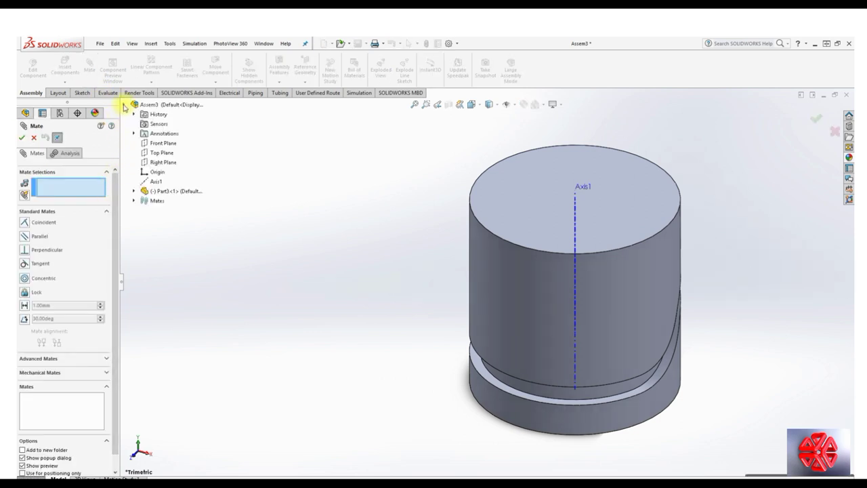
pyautogui.click(156, 152)
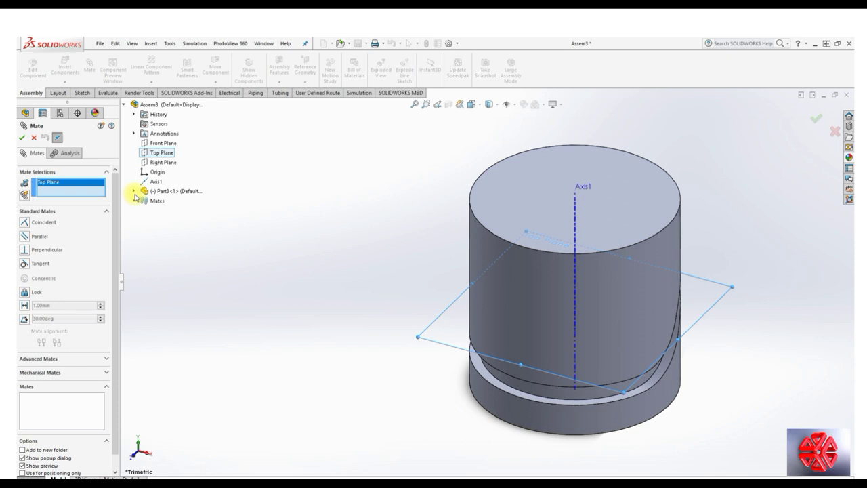
pyautogui.click(134, 192)
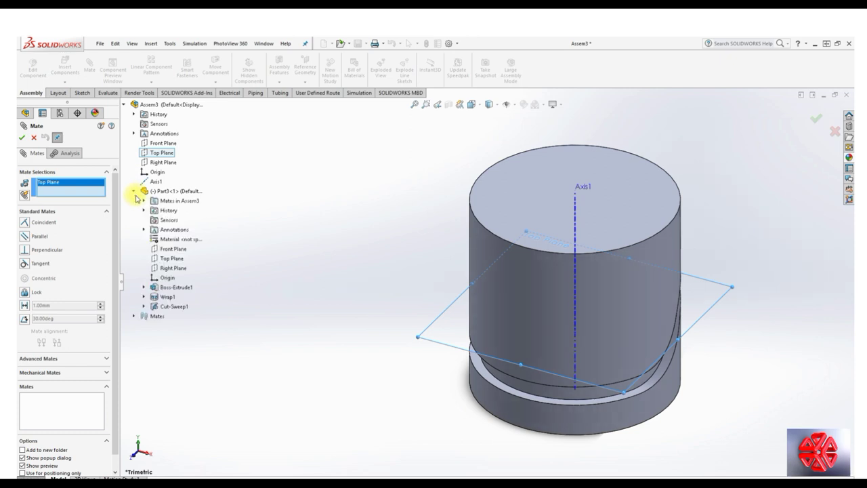
pyautogui.click(170, 259)
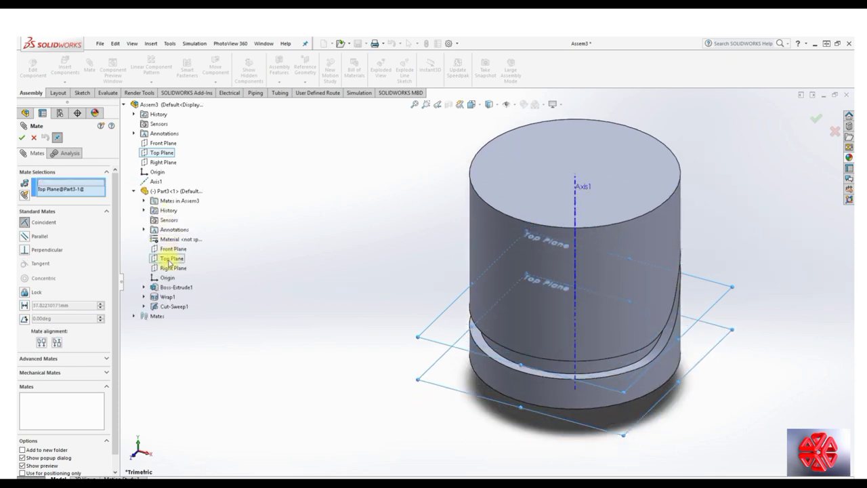
pyautogui.click(22, 138)
pyautogui.click(23, 139)
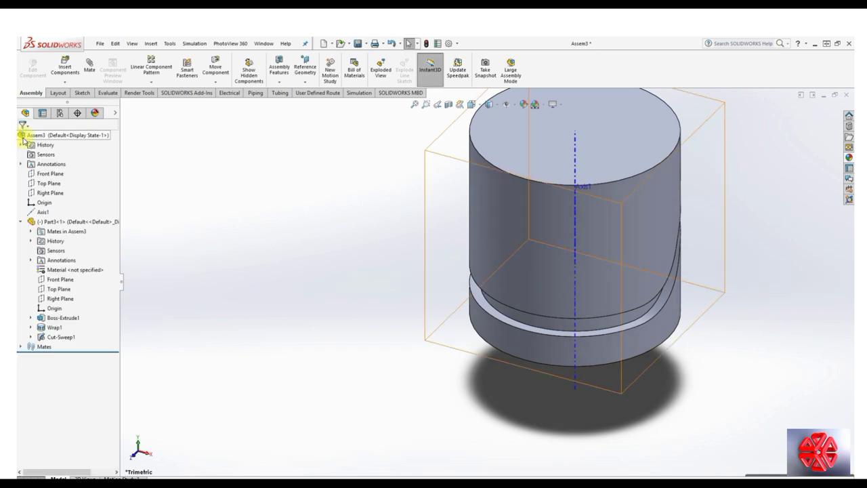
# Step: Switch to Isometric view and spin the cylinder about Axis1 to test it
pyautogui.press('space')
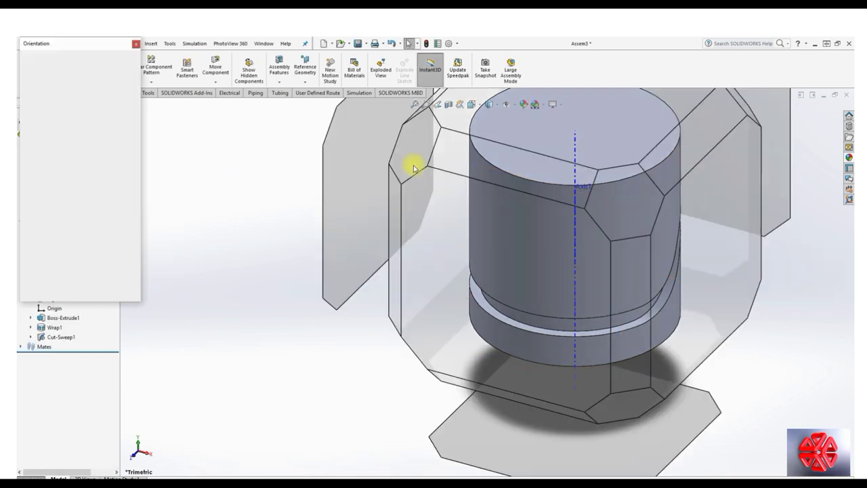
pyautogui.click(403, 315)
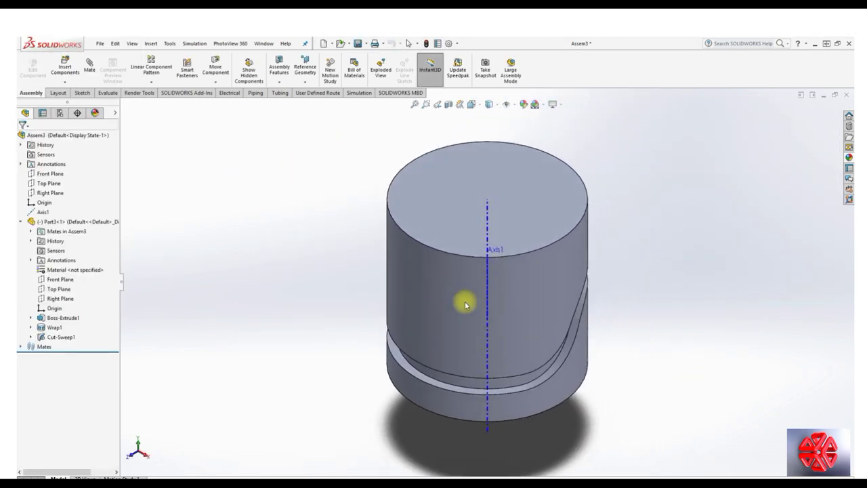
pyautogui.moveTo(548, 216)
pyautogui.mouseDown()
pyautogui.moveTo(413, 231)
pyautogui.moveTo(513, 242)
pyautogui.moveTo(504, 244)
pyautogui.mouseUp()
pyautogui.click(364, 236)
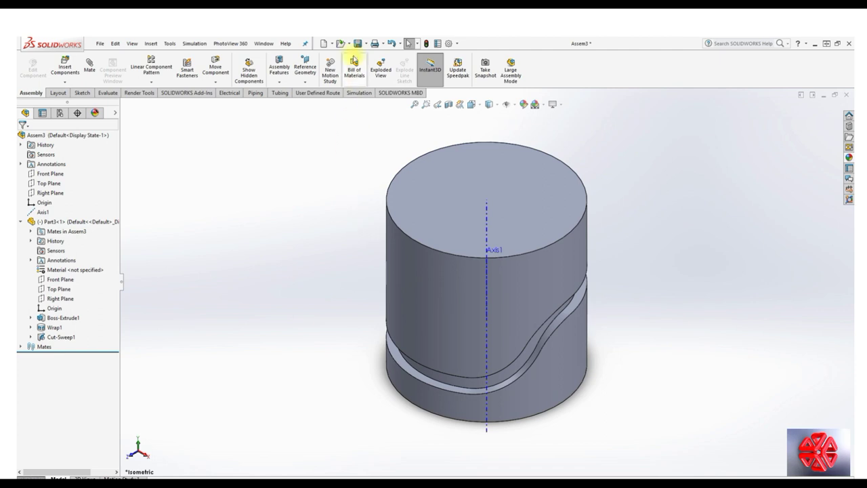
# Step: Insert the Pin part, rotate its preview twice by 90 degrees, and place it beside the cylinder
pyautogui.click(351, 46)
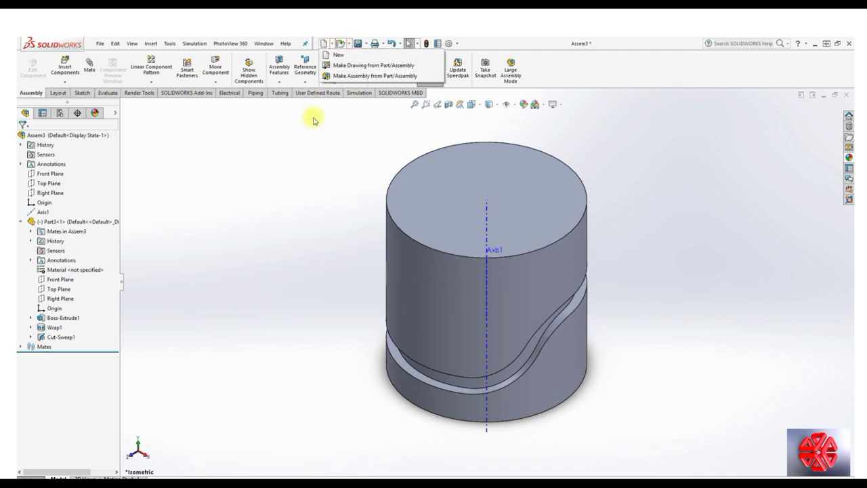
pyautogui.click(72, 71)
pyautogui.click(72, 290)
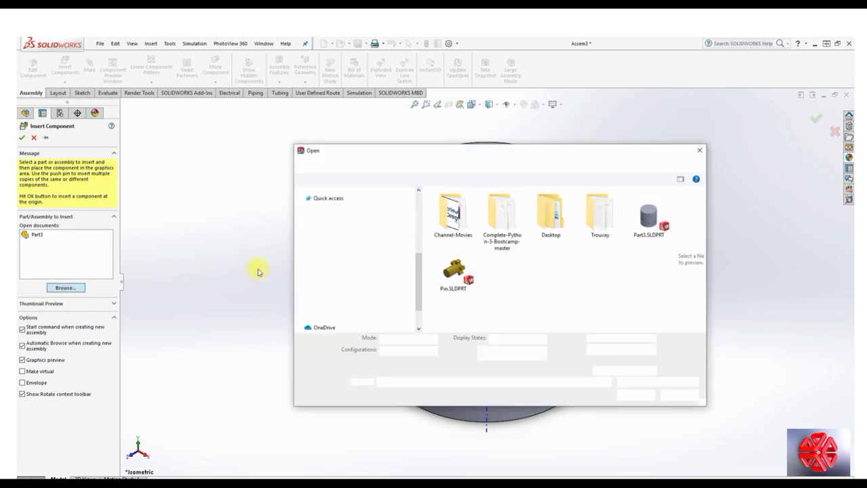
pyautogui.click(453, 271)
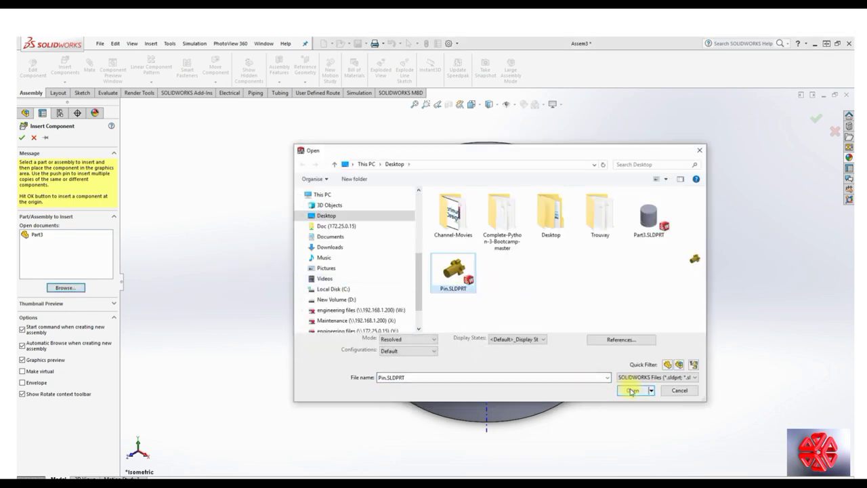
pyautogui.click(622, 389)
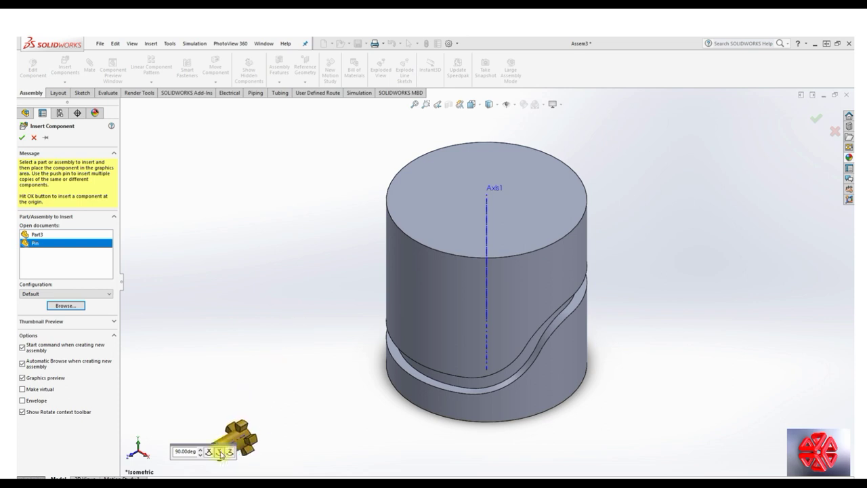
pyautogui.click(220, 450)
pyautogui.click(220, 452)
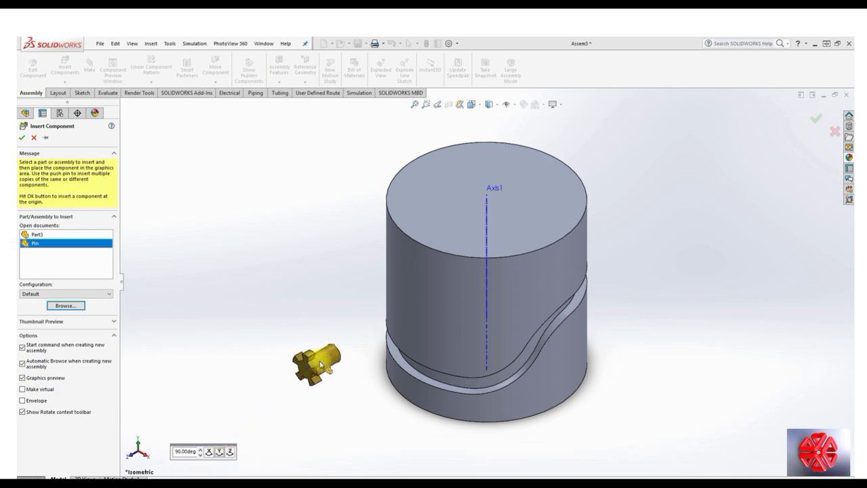
pyautogui.click(320, 364)
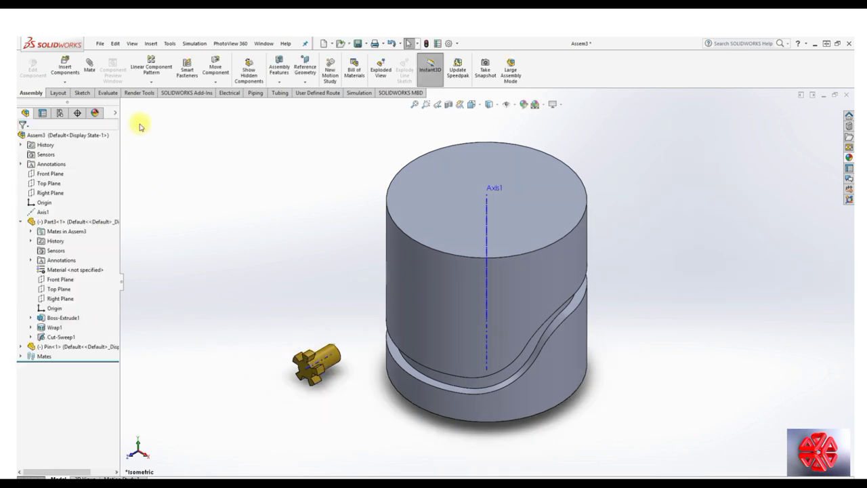
# Step: Start a plane mate using the cylinder's Right Plane, then cancel it
pyautogui.click(89, 65)
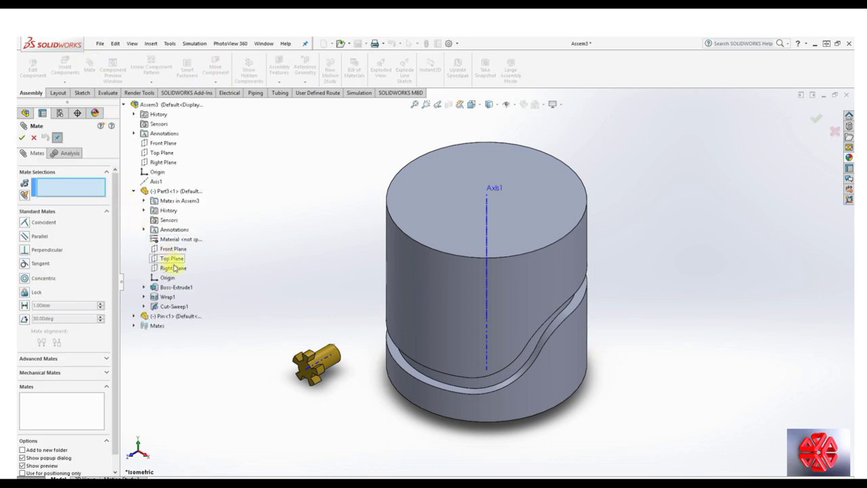
pyautogui.click(174, 269)
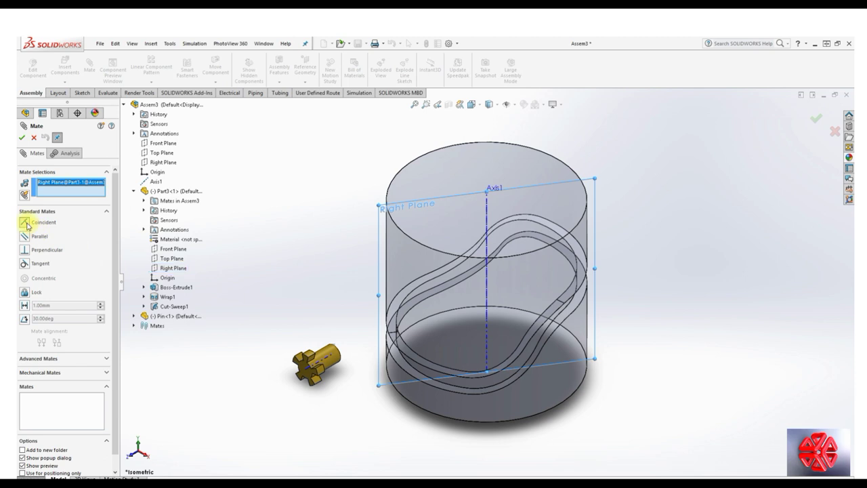
pyautogui.click(164, 164)
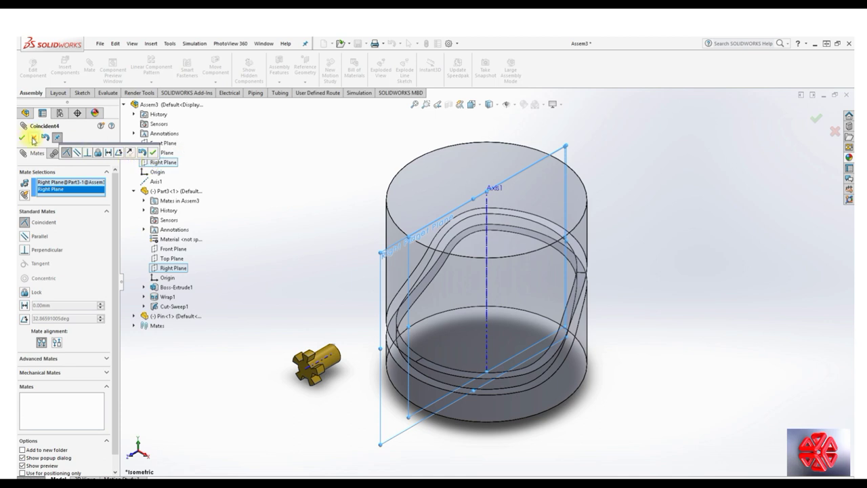
pyautogui.click(33, 141)
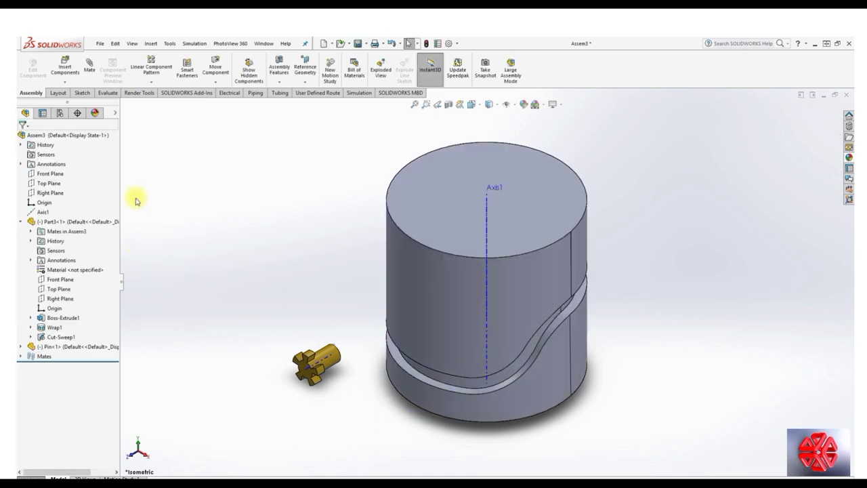
# Step: Mate Pin's Right Plane coincident with Assem3's Right Plane and select the pin's sketch point
pyautogui.click(92, 69)
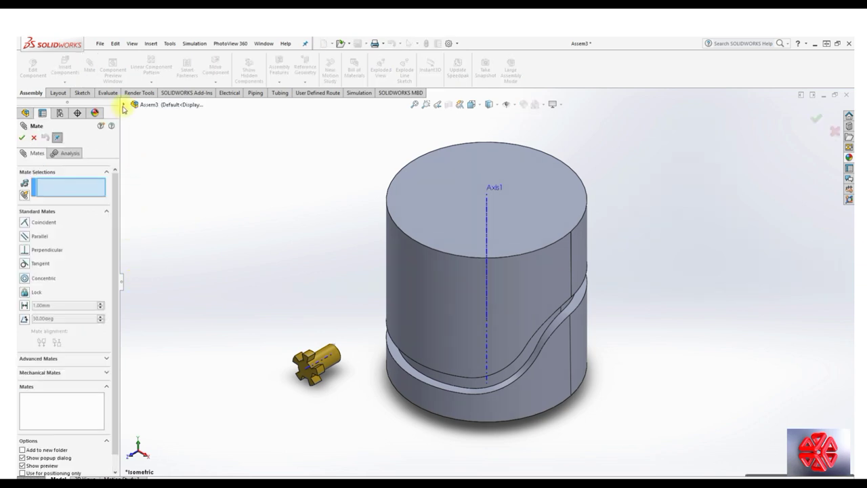
pyautogui.click(126, 104)
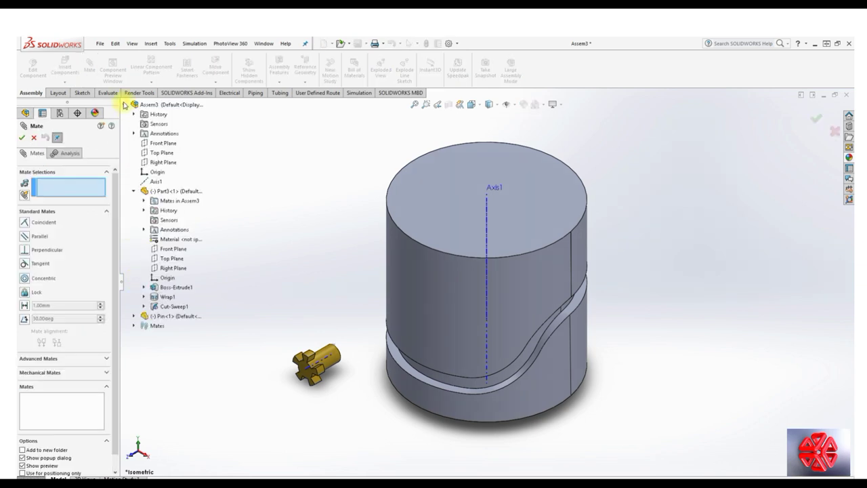
pyautogui.click(160, 162)
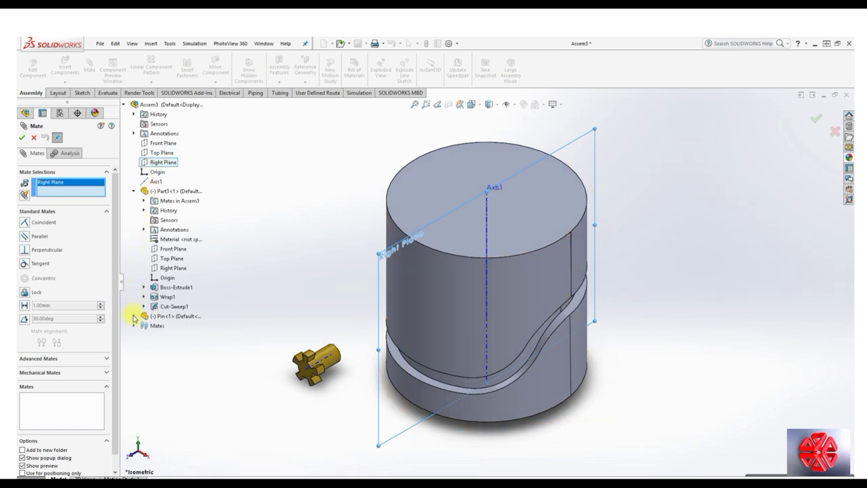
pyautogui.click(134, 316)
pyautogui.click(173, 383)
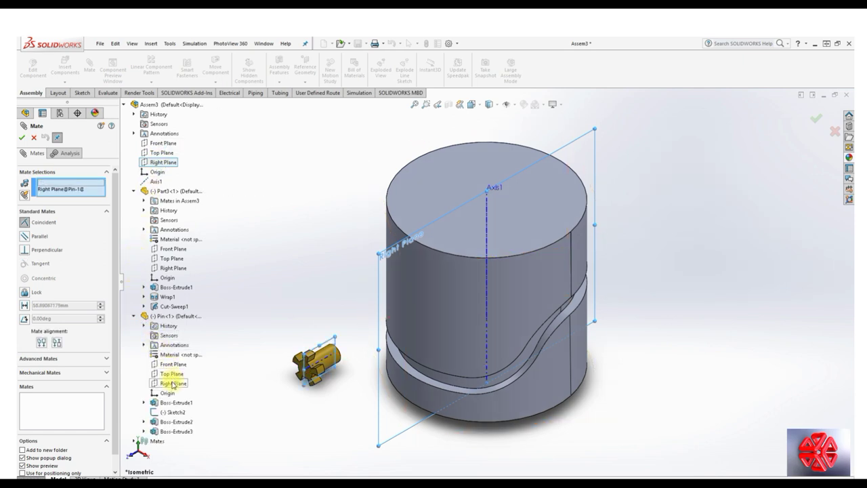
pyautogui.click(23, 138)
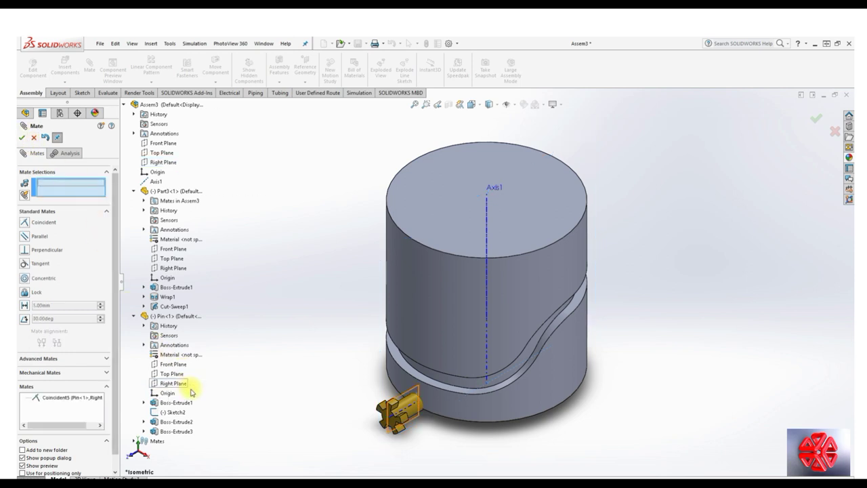
pyautogui.click(420, 397)
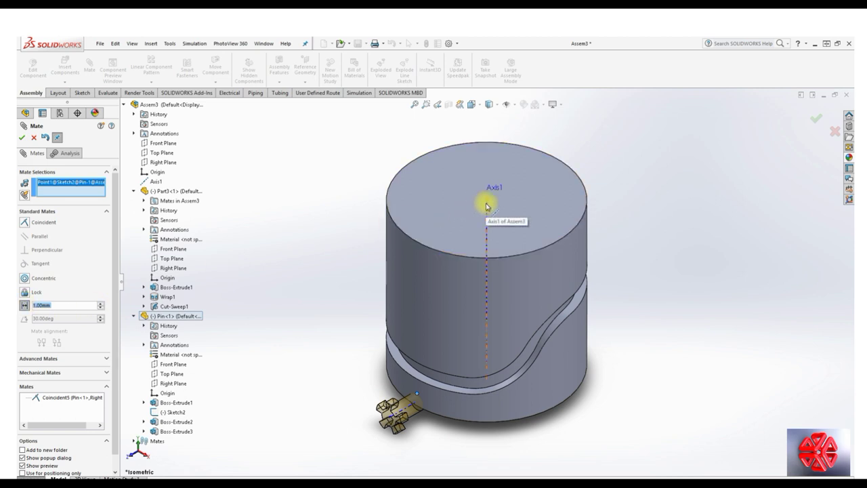
# Step: Set a 48 mm Distance mate between the pin's sketch point and Axis1, checked in Right view
pyautogui.click(486, 207)
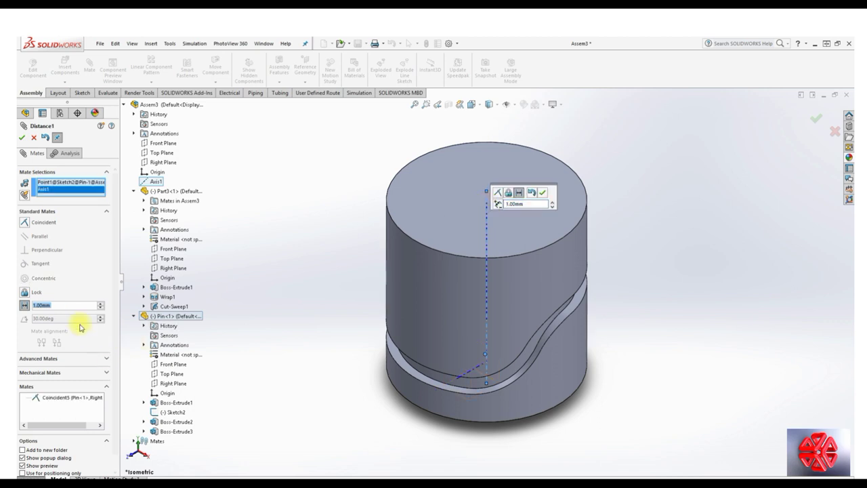
pyautogui.write('48.0')
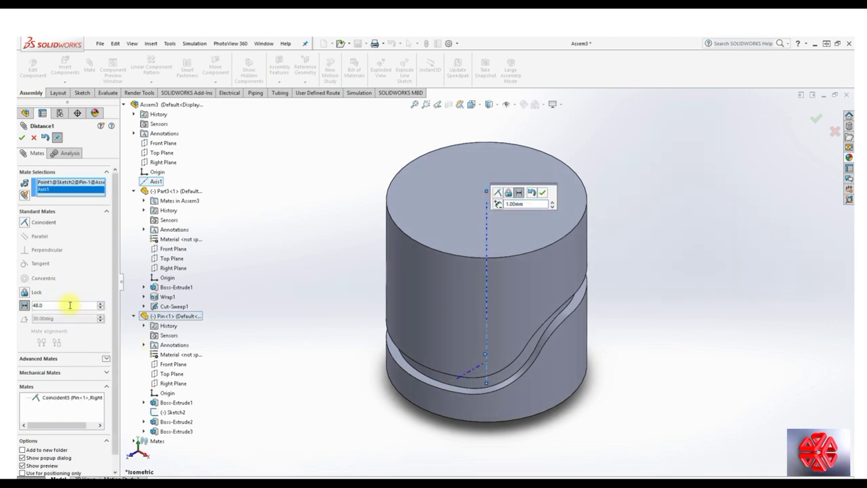
pyautogui.press('Return')
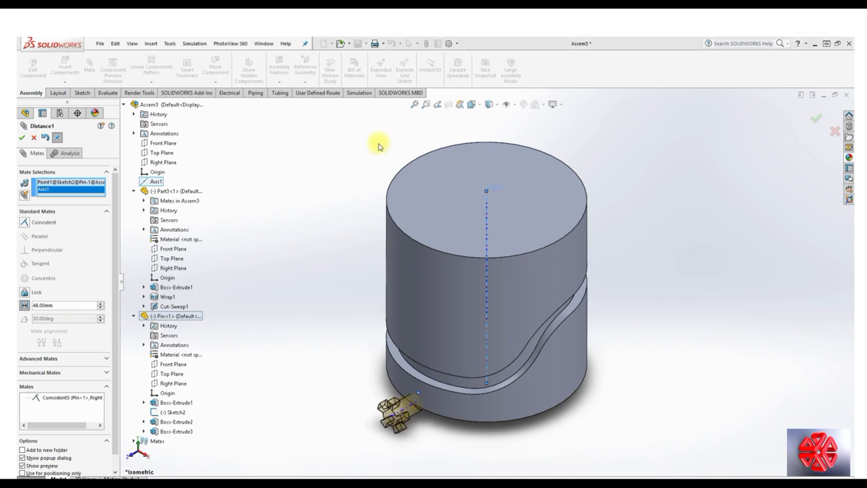
pyautogui.click(477, 106)
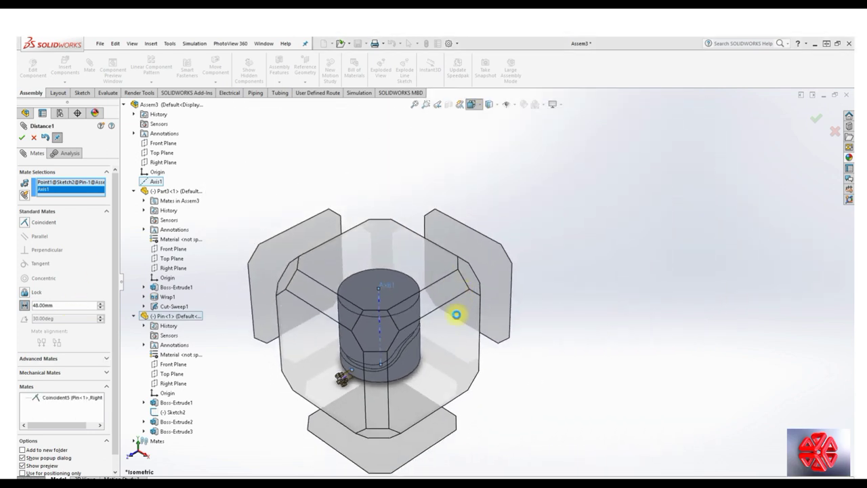
pyautogui.click(456, 323)
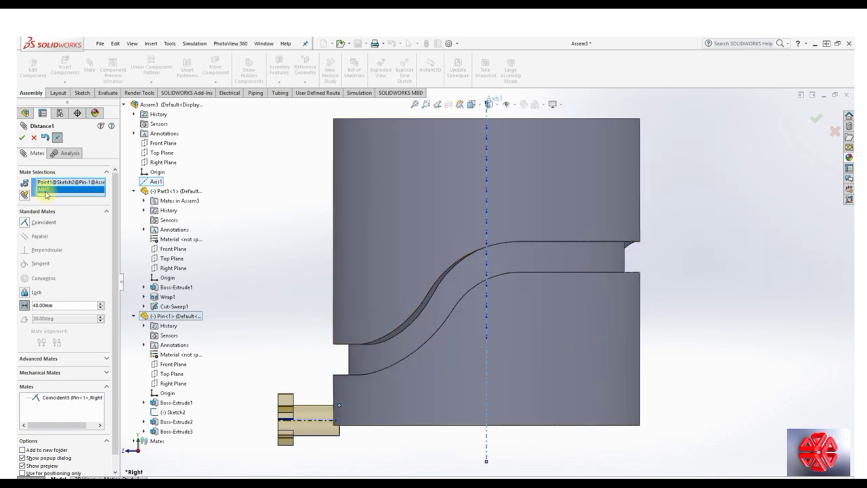
pyautogui.click(22, 138)
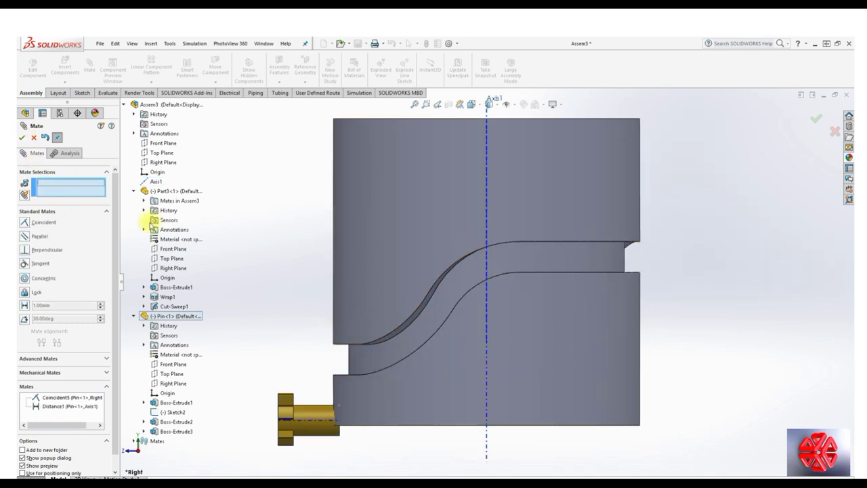
# Step: Orbit the view and drag the pin near the cylinder's base by the groove
pyautogui.moveTo(283, 269)
pyautogui.mouseDown(button='middle')
pyautogui.moveTo(303, 342)
pyautogui.moveTo(318, 339)
pyautogui.mouseUp(button='middle')
pyautogui.moveTo(343, 437)
pyautogui.mouseDown()
pyautogui.moveTo(294, 427)
pyautogui.moveTo(267, 439)
pyautogui.mouseUp()
pyautogui.moveTo(321, 436); pyautogui.dragTo(344, 425)
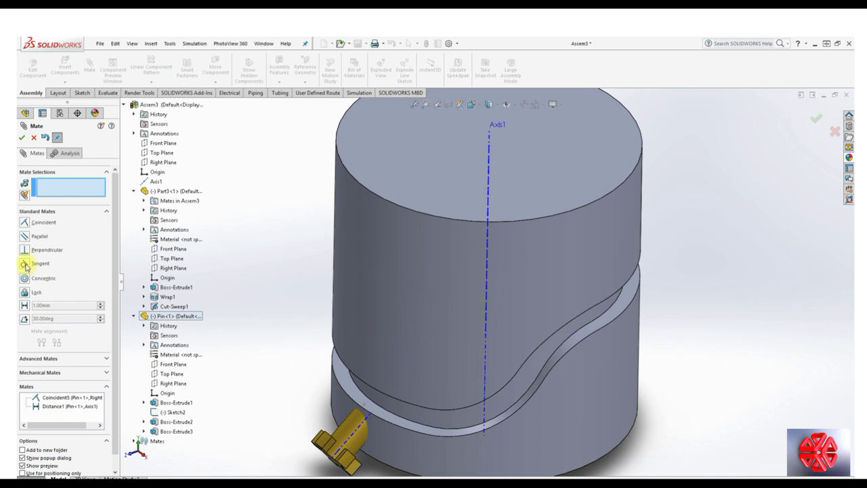
# Step: Mate the groove face tangent to the pin's round face with flipped alignment
pyautogui.click(393, 420)
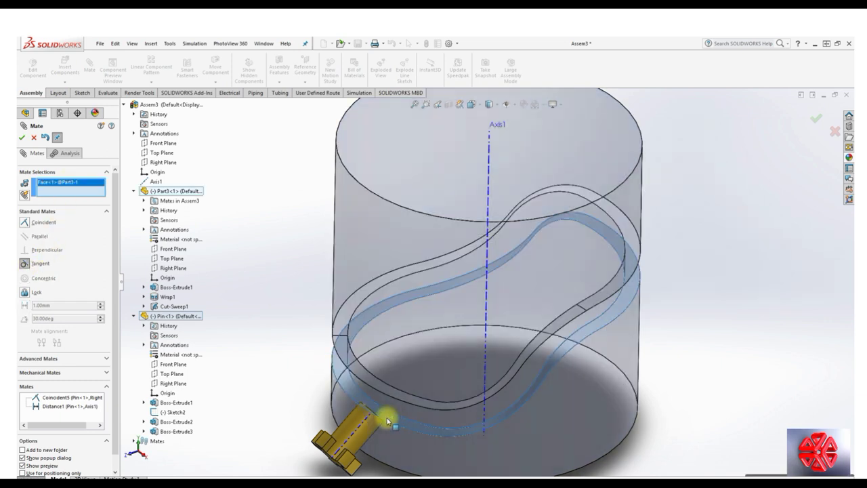
pyautogui.moveTo(387, 422); pyautogui.dragTo(364, 443, button='middle')
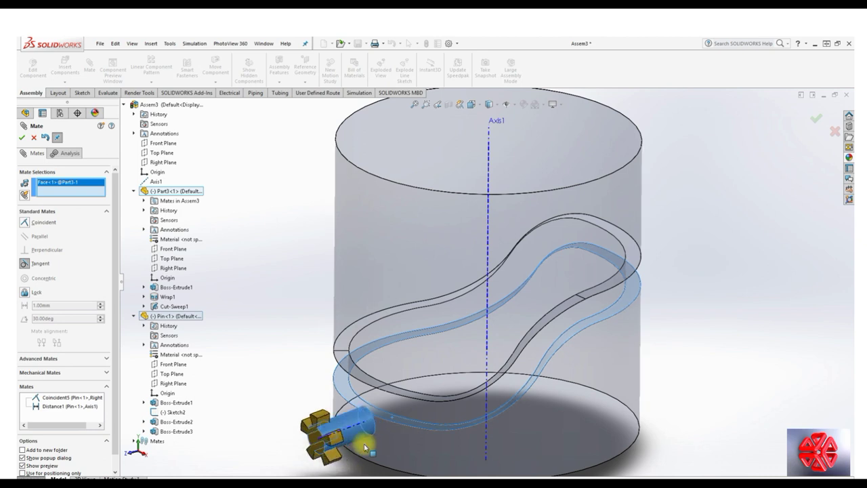
pyautogui.click(364, 443)
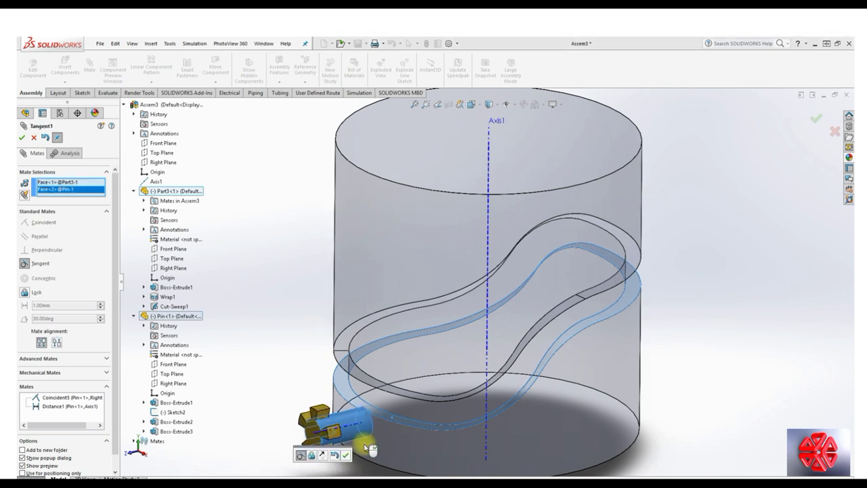
pyautogui.click(60, 344)
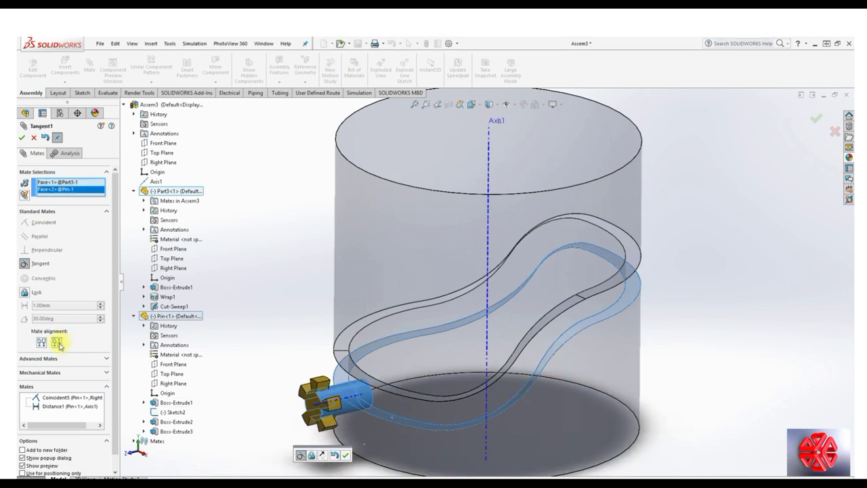
pyautogui.click(22, 138)
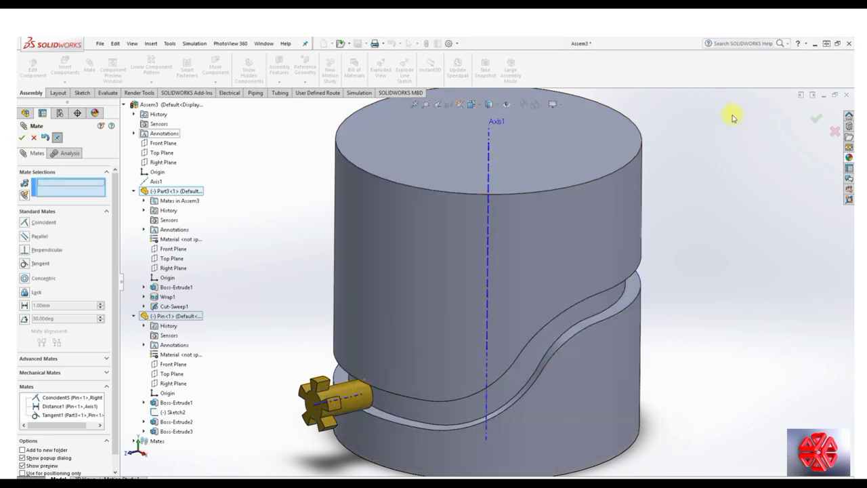
pyautogui.click(816, 120)
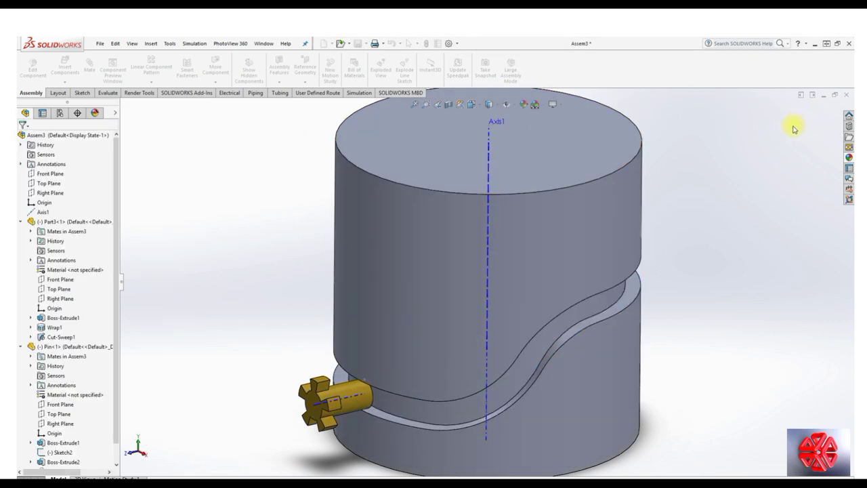
# Step: In Isometric view, spin Part3 and watch the Pin follow the S-shaped groove
pyautogui.press('space')
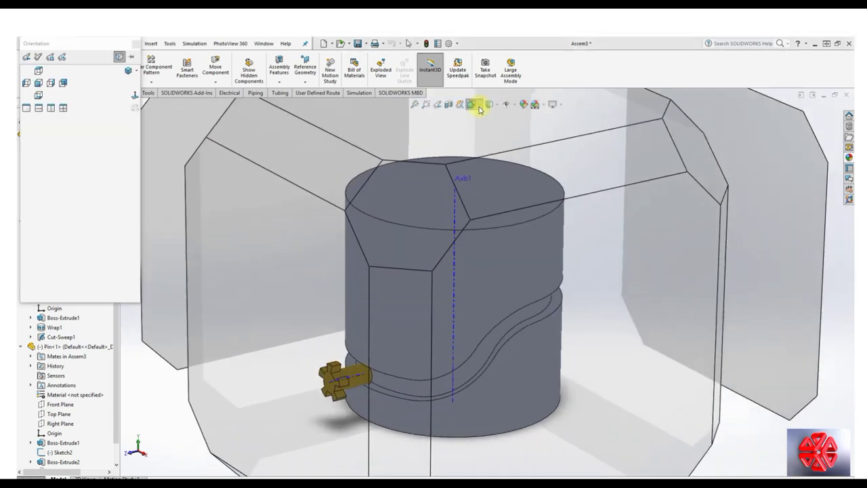
pyautogui.click(472, 104)
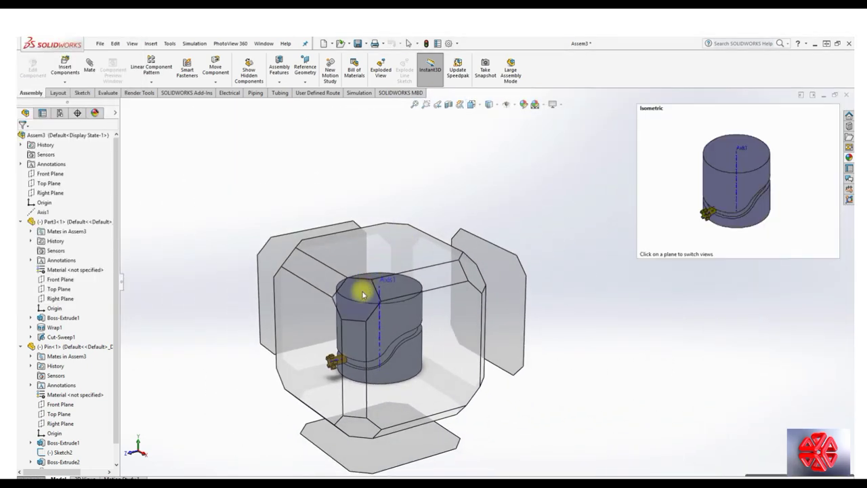
pyautogui.press('Tab')
pyautogui.moveTo(547, 217)
pyautogui.mouseDown()
pyautogui.moveTo(479, 260)
pyautogui.moveTo(456, 193)
pyautogui.moveTo(470, 204)
pyautogui.moveTo(472, 234)
pyautogui.moveTo(441, 236)
pyautogui.mouseUp()
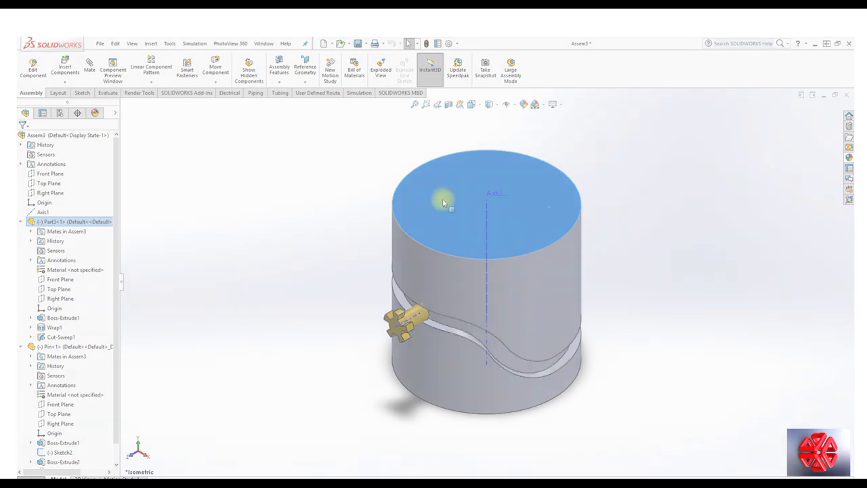